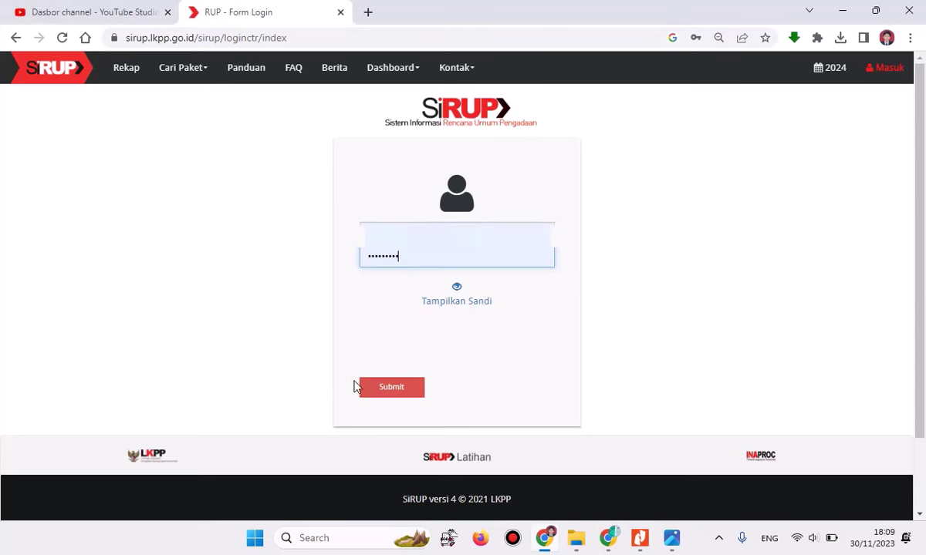
# Submit the filled-in SiRUP login form and dismiss the browser's password-change warning
pyautogui.click(378, 391)
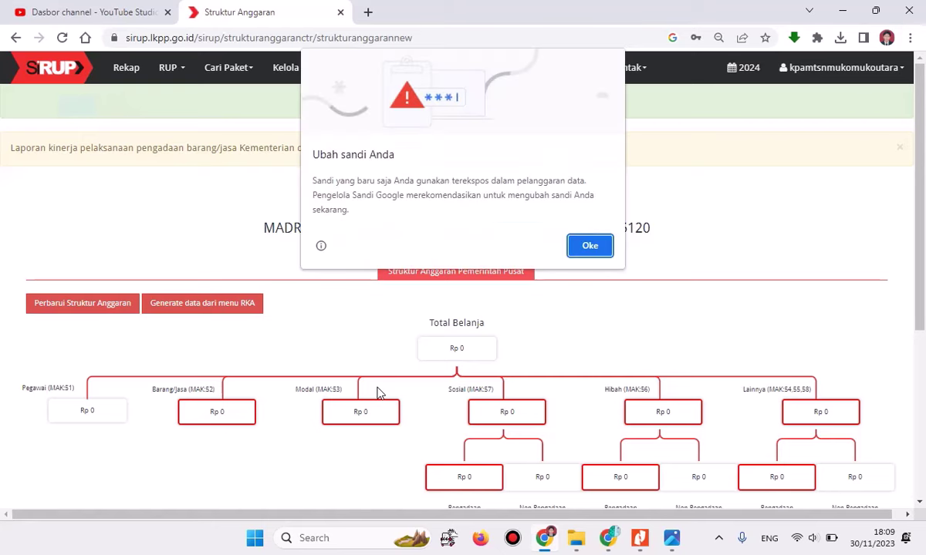
pyautogui.click(571, 246)
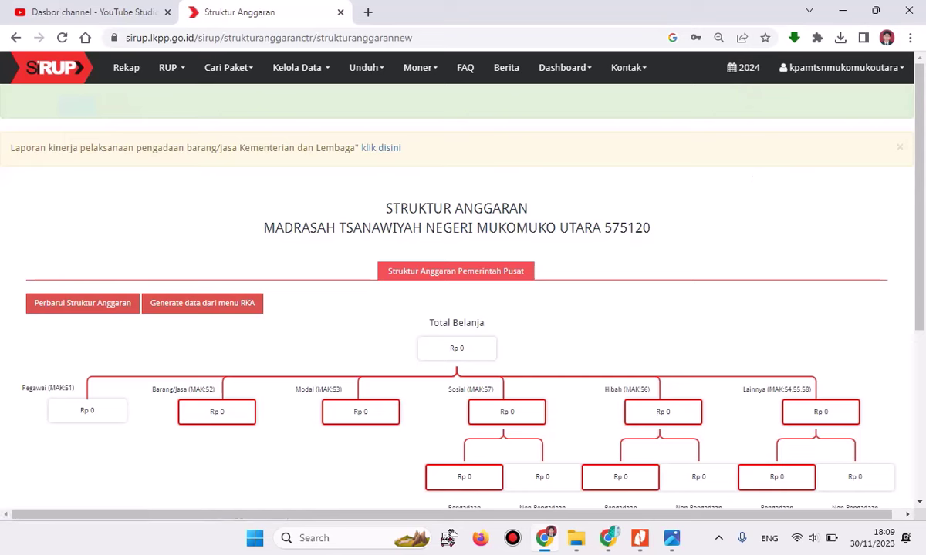
# Open the RKA 2024 data retrieval page and generate the RKA for the work unit
pyautogui.click(307, 73)
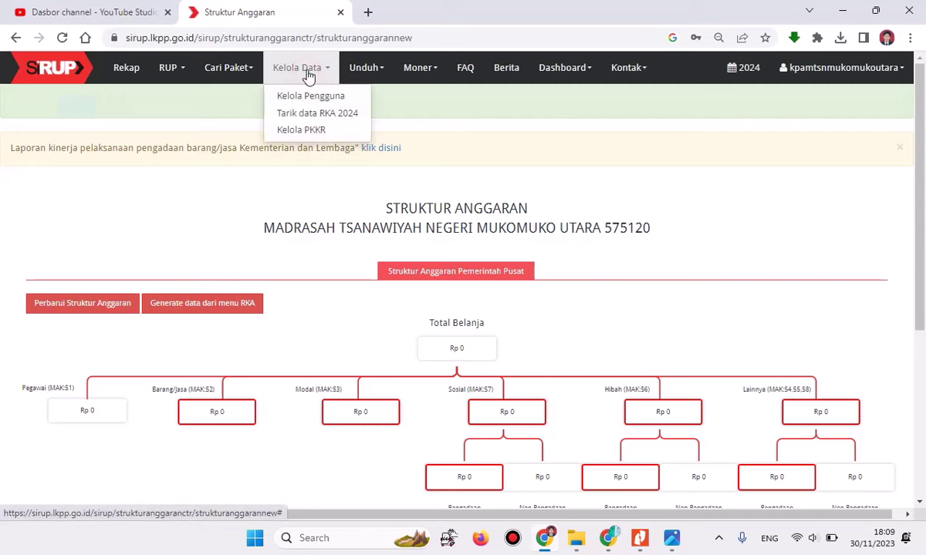
pyautogui.click(315, 120)
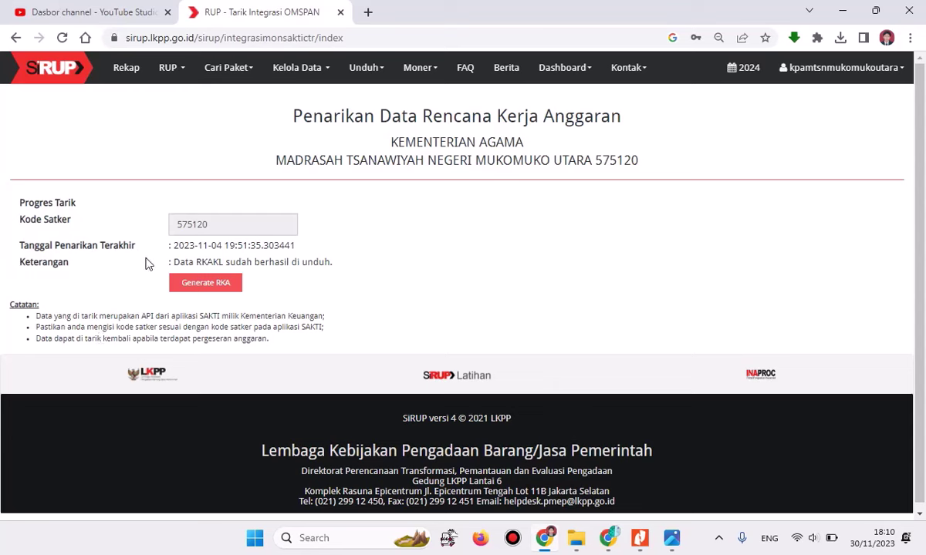
pyautogui.click(199, 285)
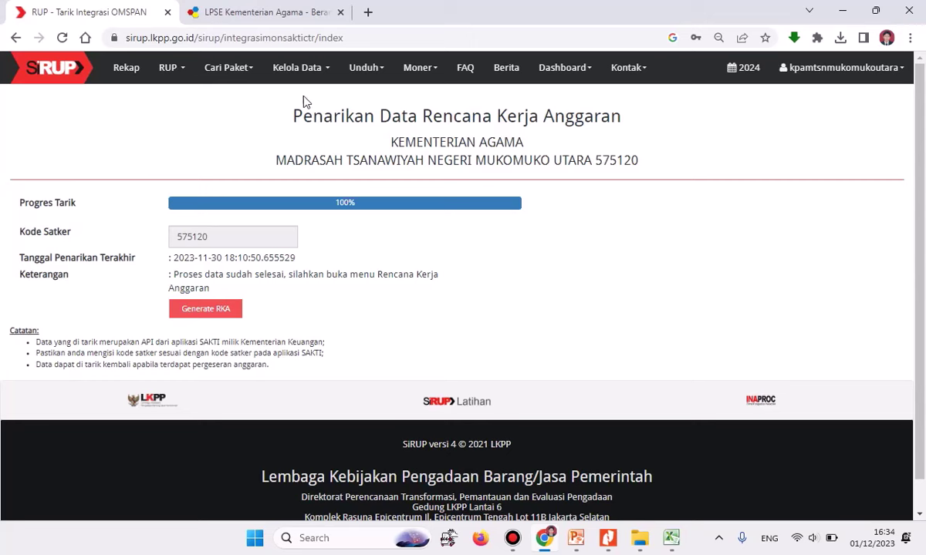
# In Kelola PKKR, drill down through Program PAUD dan Wajib Belajar 12 Tahun and open the rincian output Siswa MTs Penerima BOS for editing
pyautogui.click(297, 74)
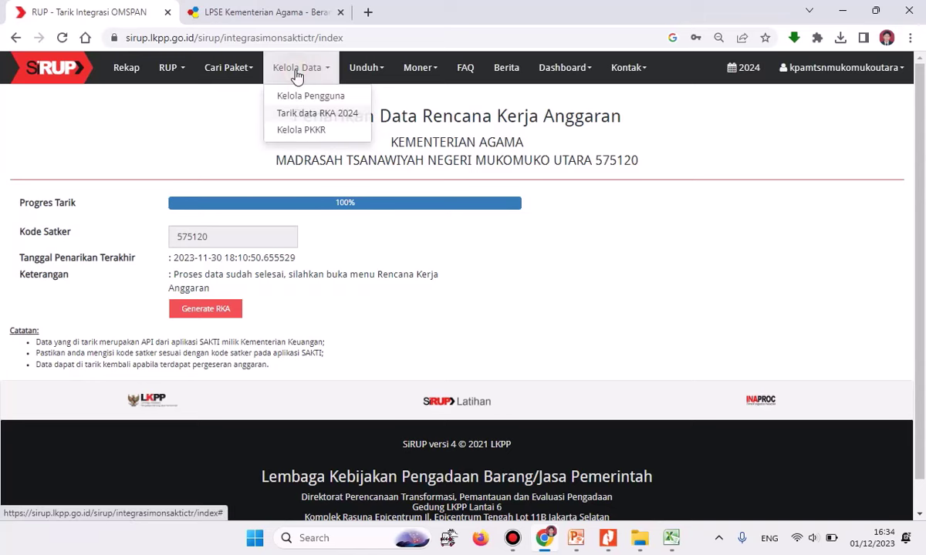
pyautogui.click(321, 136)
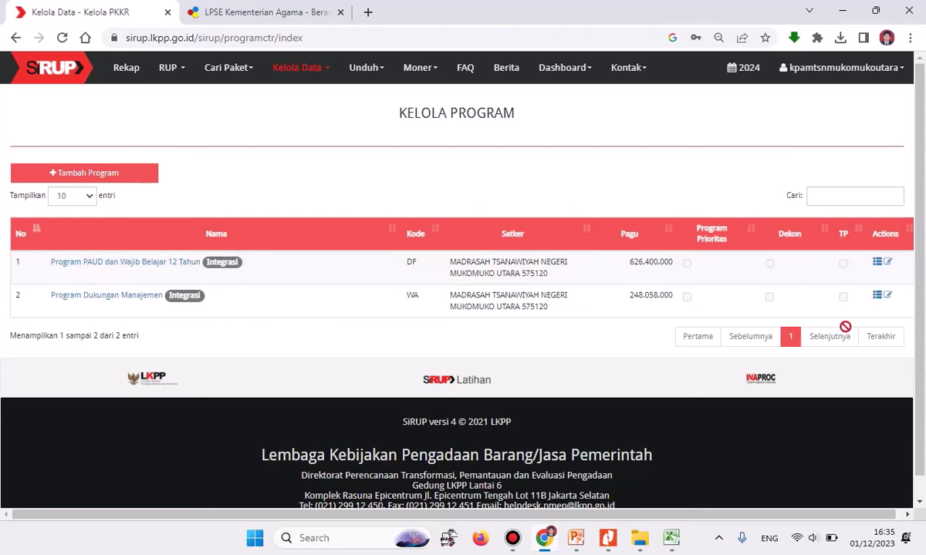
pyautogui.click(879, 266)
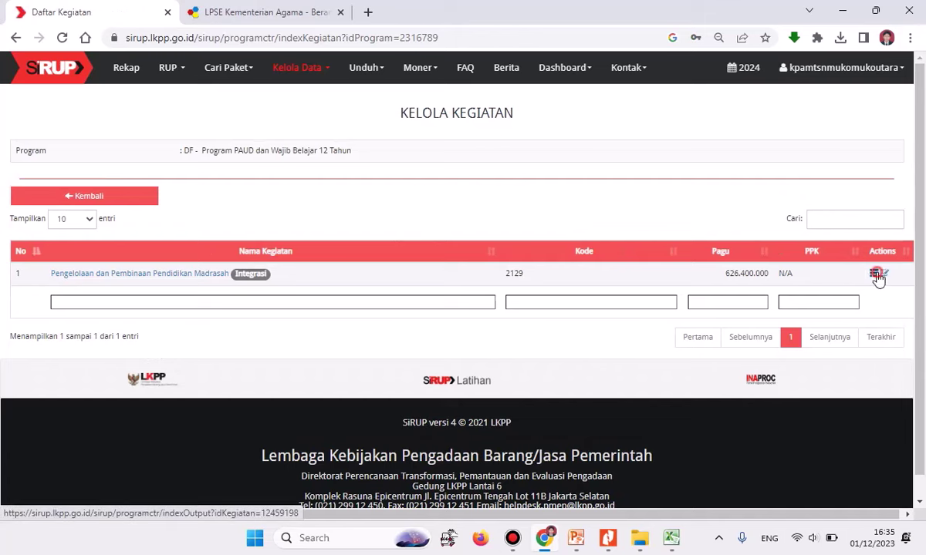
pyautogui.click(874, 274)
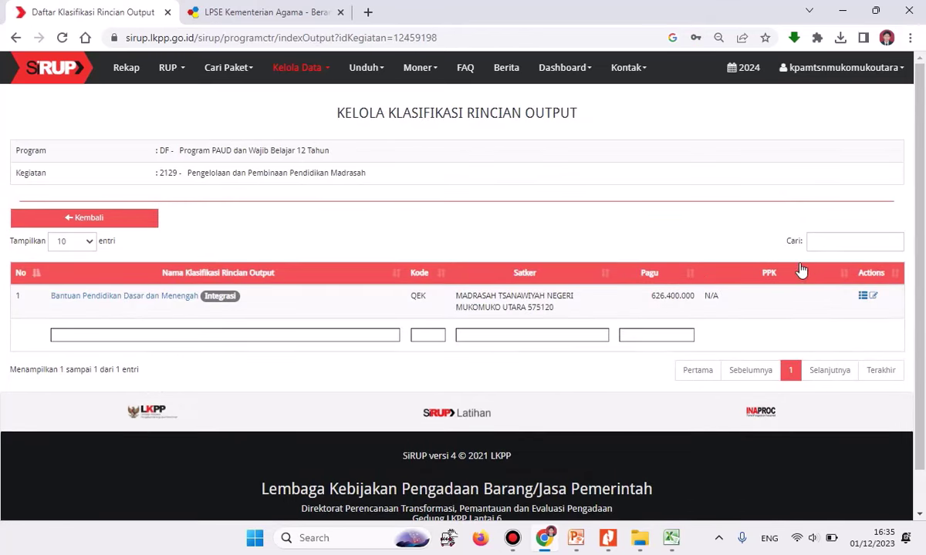
pyautogui.scroll(-1, 818, 270)
pyautogui.click(861, 253)
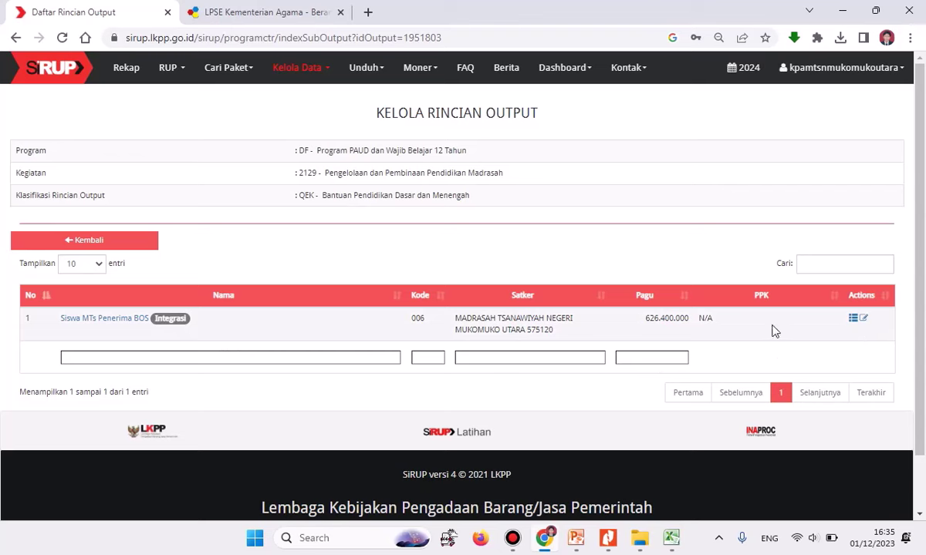
pyautogui.scroll(-1, 772, 324)
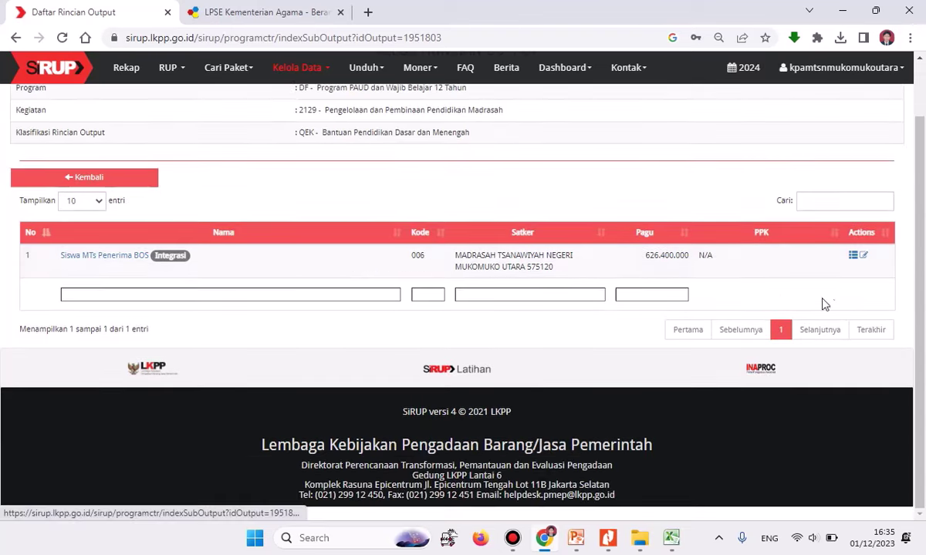
pyautogui.click(864, 256)
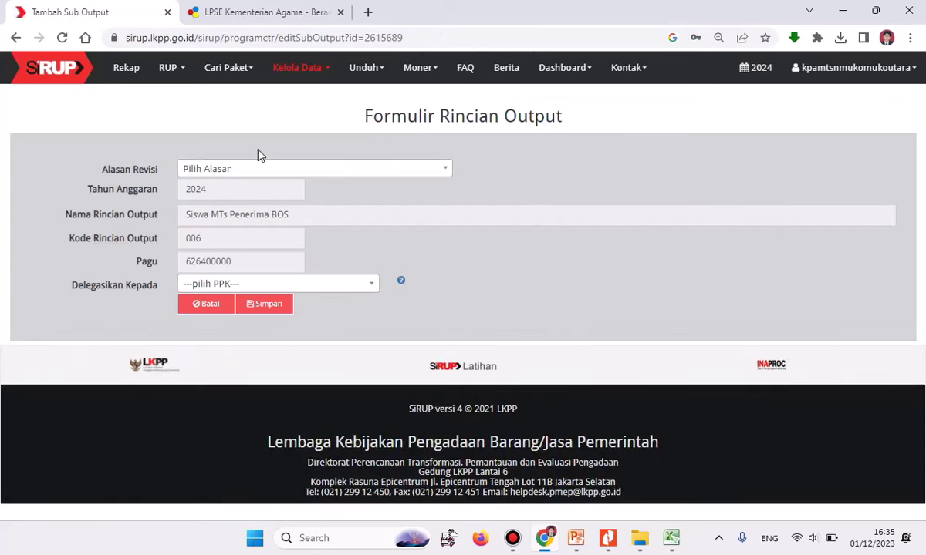
# Set the revision reason of Siswa MTs Penerima BOS to "Delegasi kepada PPK" with the explanation "Delegasi Kepada PPK"
pyautogui.click(253, 172)
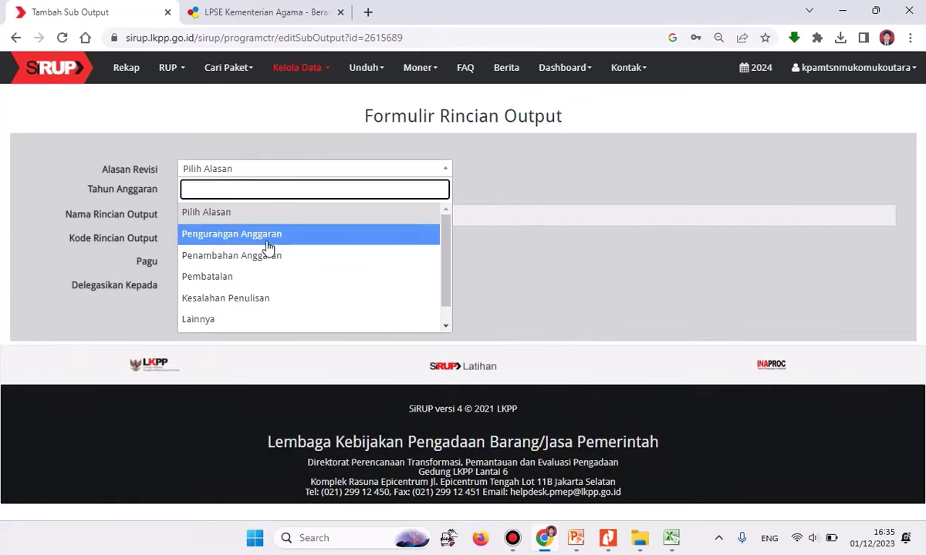
pyautogui.scroll(-1, 287, 281)
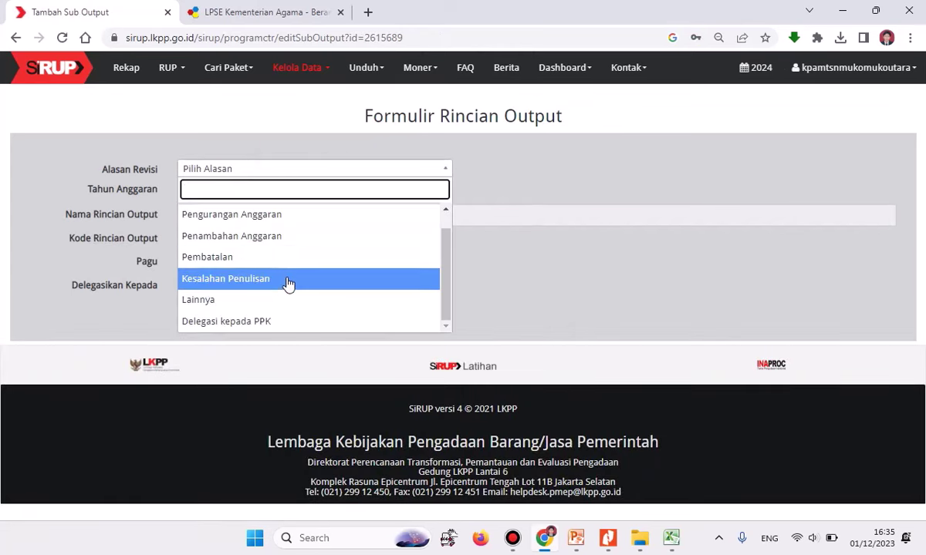
pyautogui.click(262, 321)
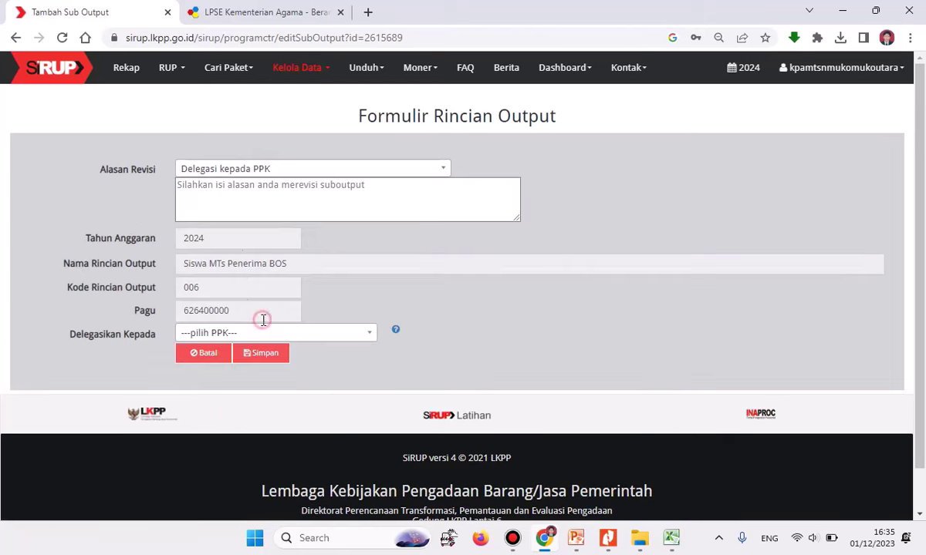
pyautogui.click(206, 194)
pyautogui.write('D')
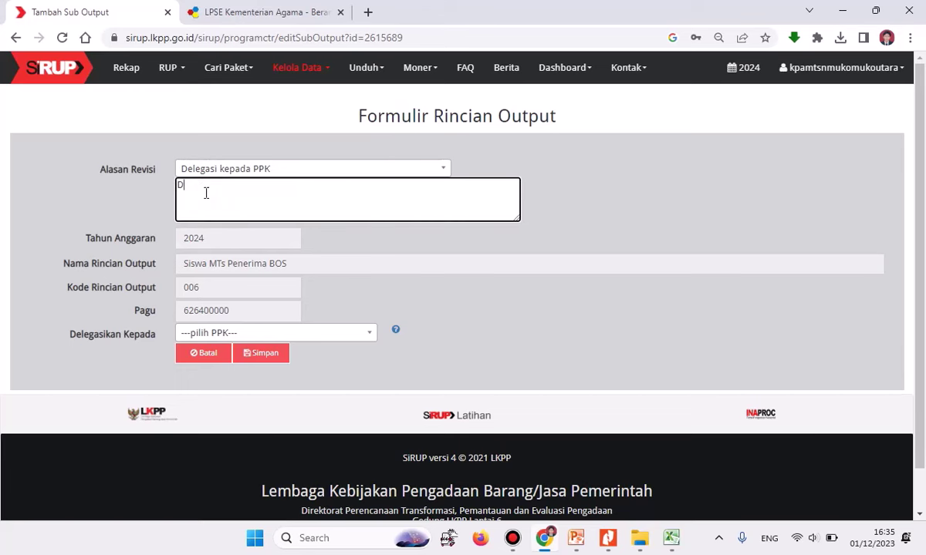
pyautogui.write('elegasi Kepada PPK')
# Delegate Siswa MTs Penerima BOS to the PPK officer, then save and confirm the form
pyautogui.click(331, 336)
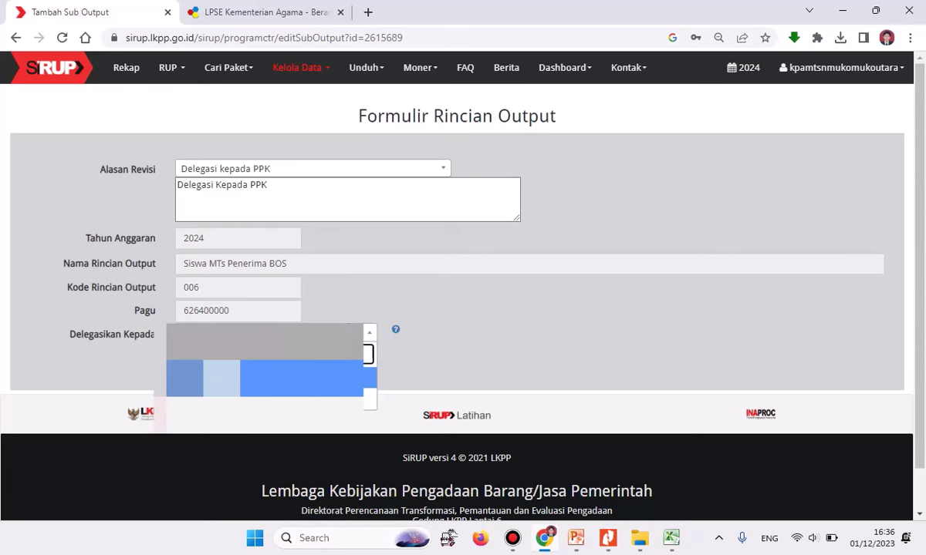
pyautogui.click(363, 378)
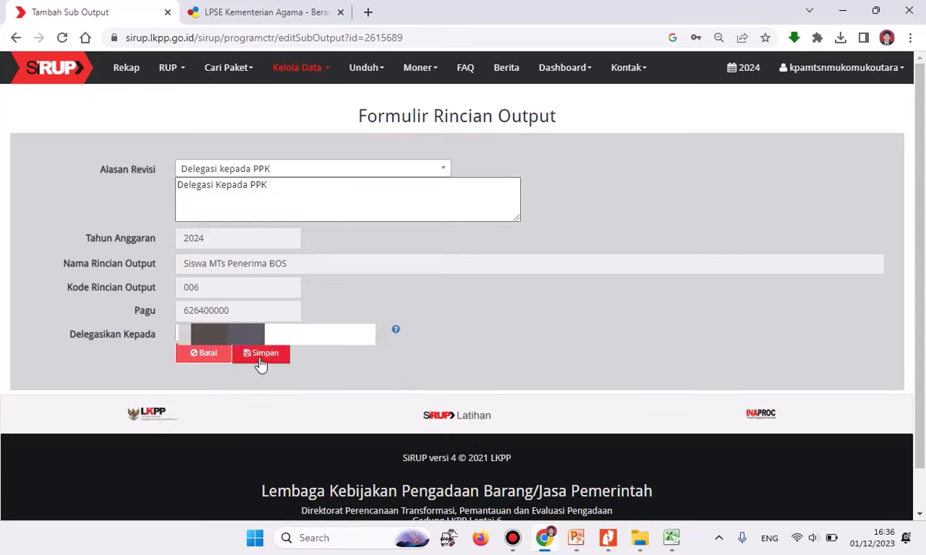
pyautogui.click(259, 361)
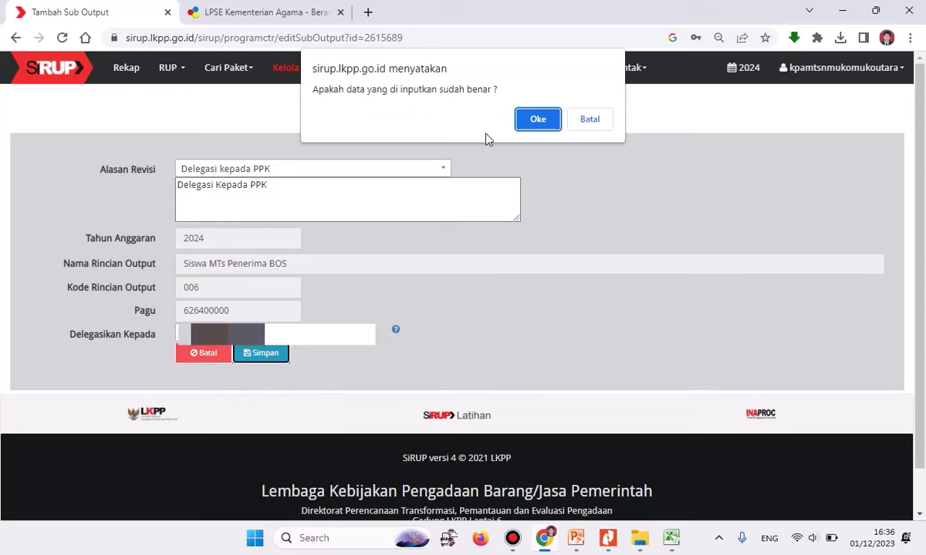
pyautogui.click(537, 121)
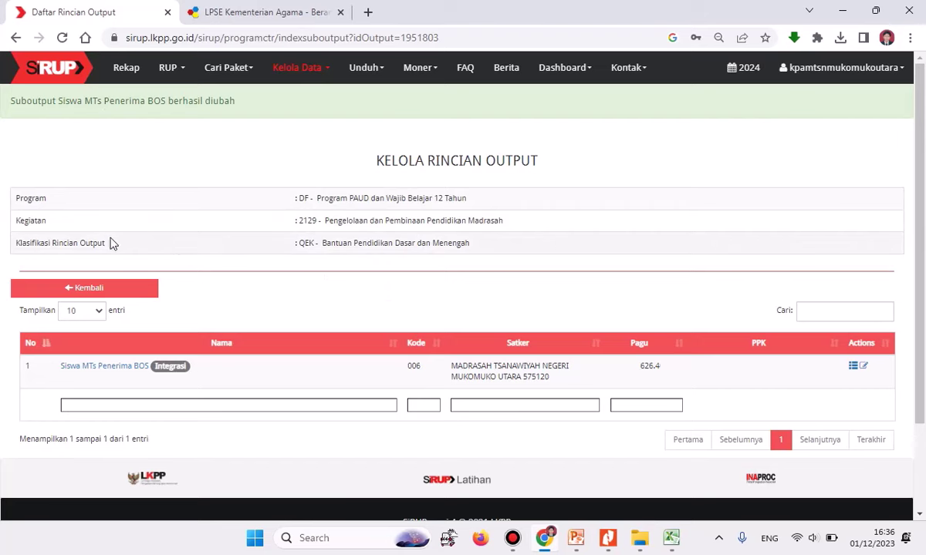
# Go back up through the output classification and kegiatan levels to the Kelola Program list
pyautogui.click(98, 291)
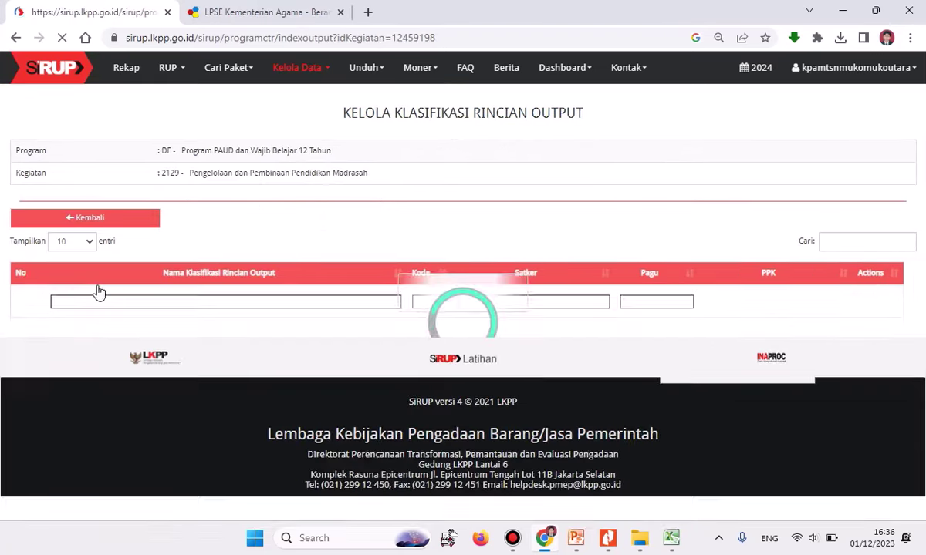
pyautogui.click(68, 218)
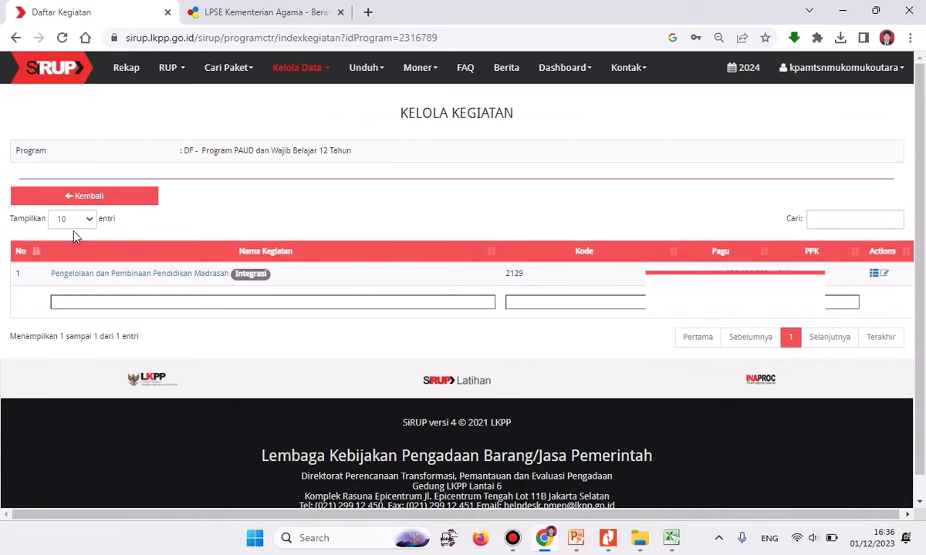
pyautogui.click(78, 197)
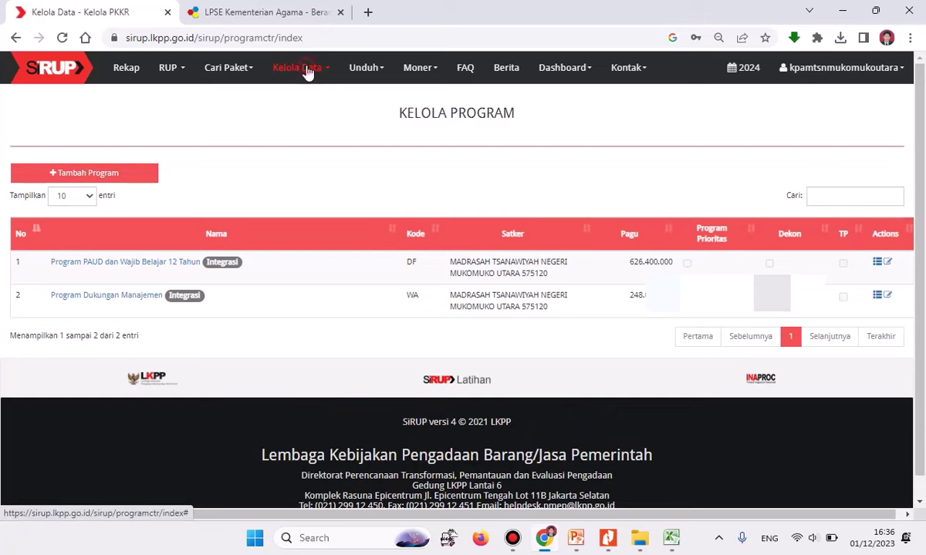
pyautogui.click(307, 70)
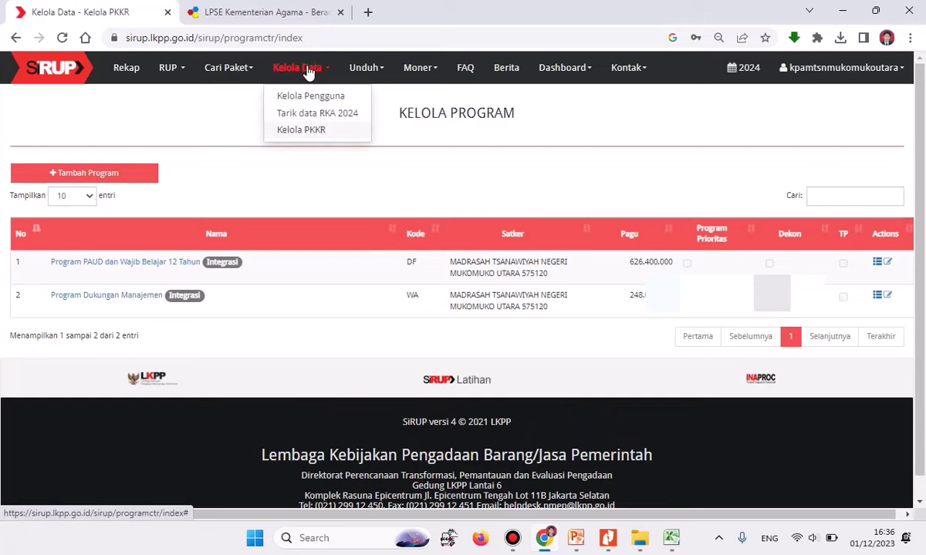
# Drill down through Program Dukungan Manajemen and its internal management support classification, and open the rincian output Layanan Perkantoran for editing
pyautogui.click(876, 297)
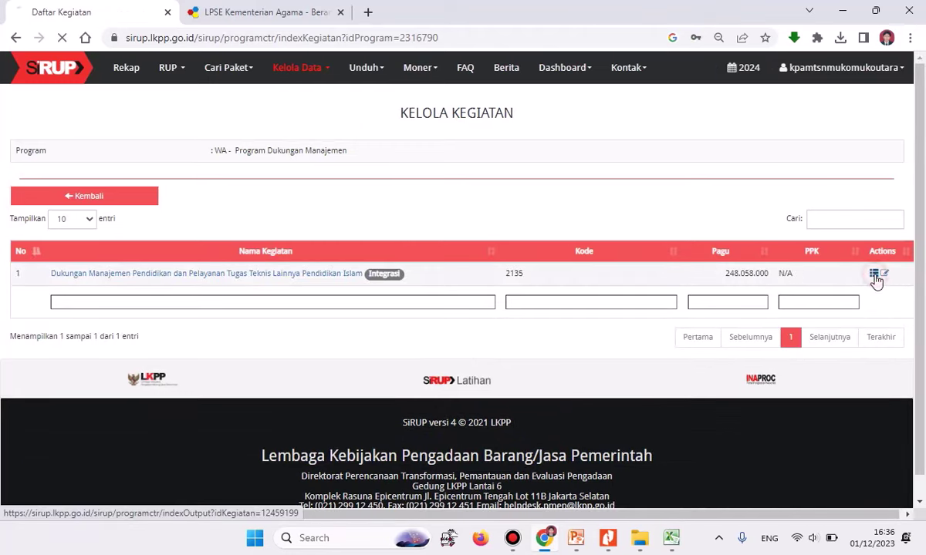
pyautogui.click(875, 276)
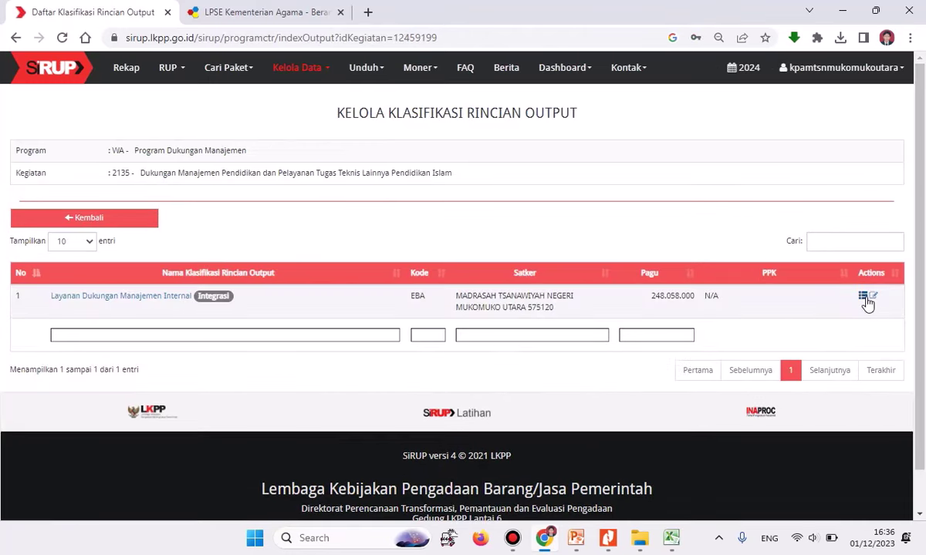
pyautogui.click(870, 296)
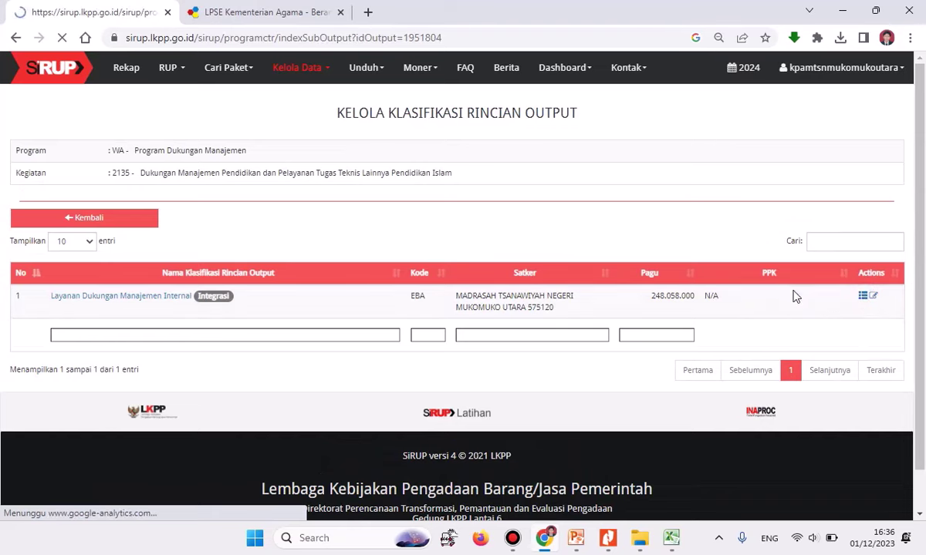
pyautogui.scroll(-1, 91, 245)
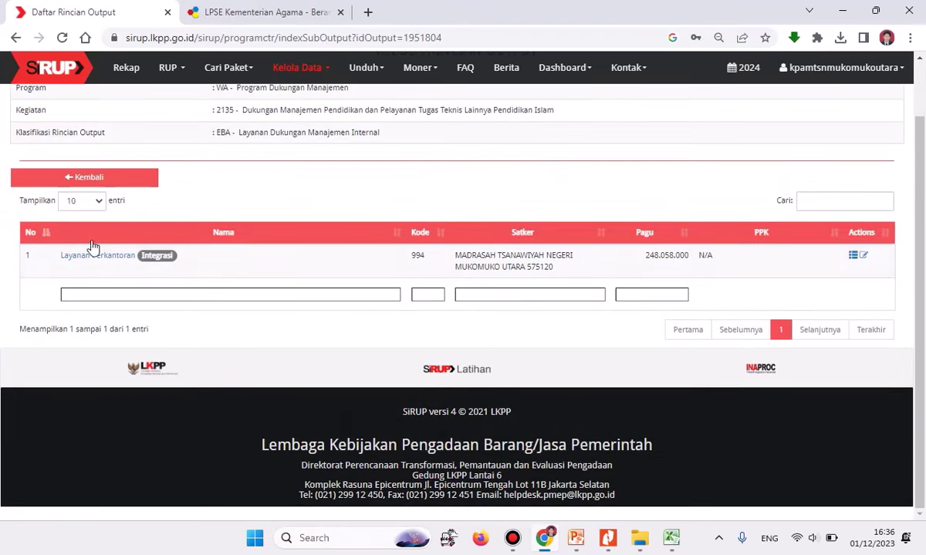
pyautogui.click(867, 258)
# Set the revision reason of Layanan Perkantoran to "Delegasi kepada PPK" and enter "Delegasi kepada PPK" as the explanation
pyautogui.click(320, 170)
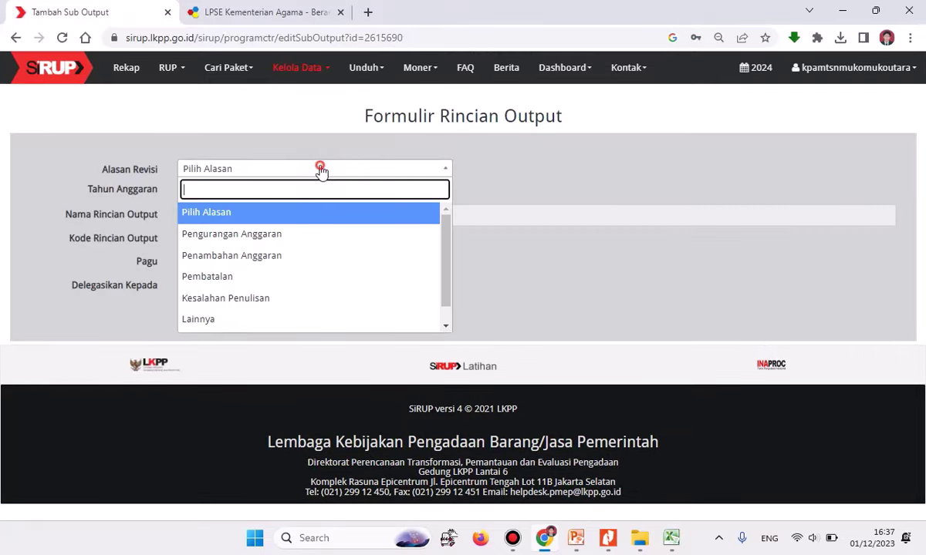
pyautogui.scroll(-1, 281, 300)
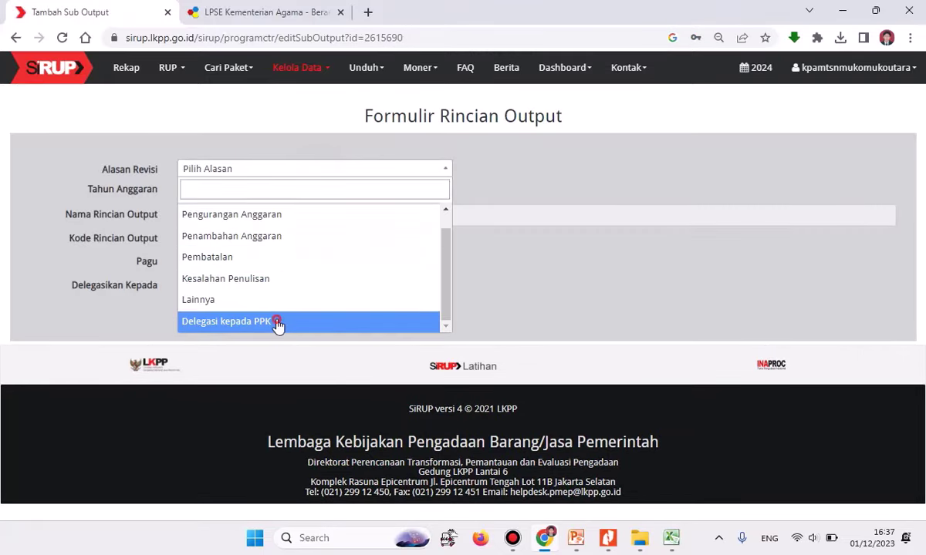
pyautogui.click(278, 324)
pyautogui.click(229, 187)
pyautogui.write('Delegasi kepada PPK')
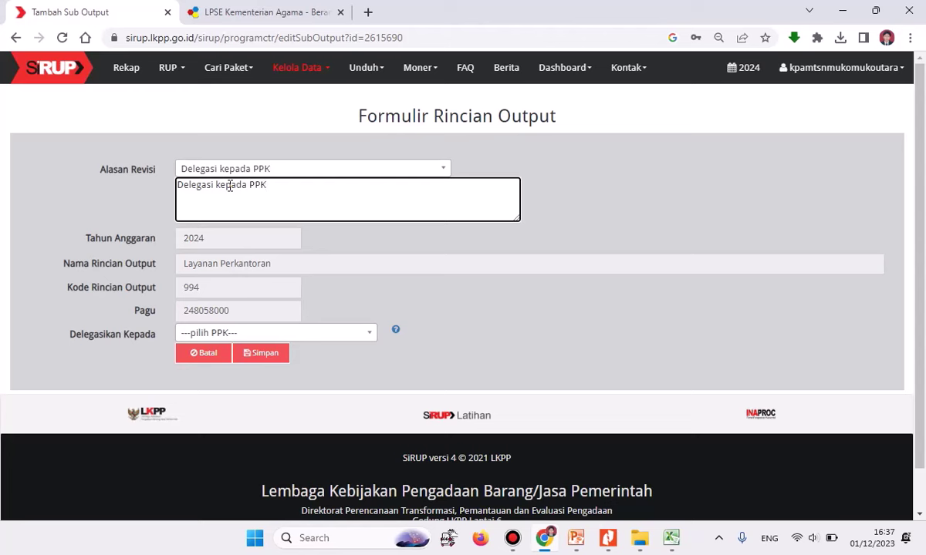
# Delegate Layanan Perkantoran to the PPK officer, then save and confirm the form
pyautogui.click(233, 332)
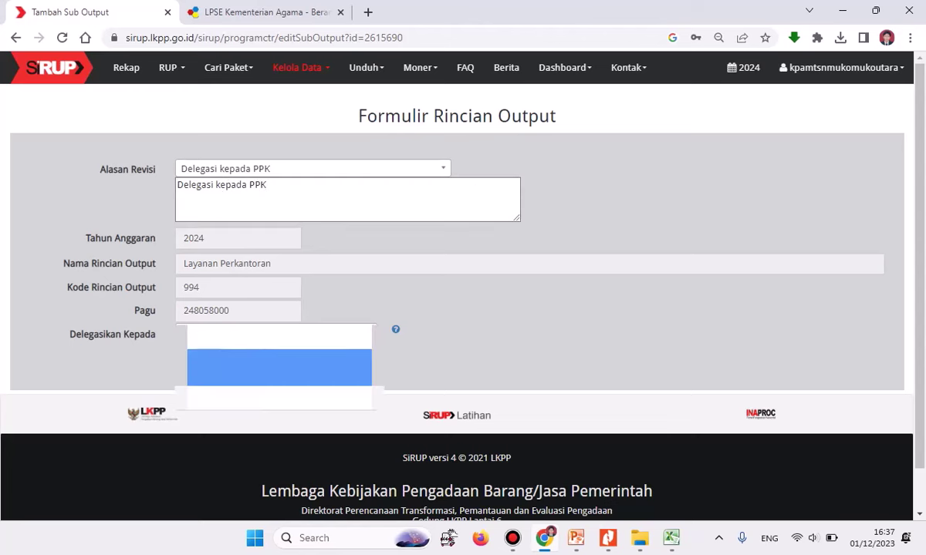
pyautogui.click(255, 368)
pyautogui.click(261, 353)
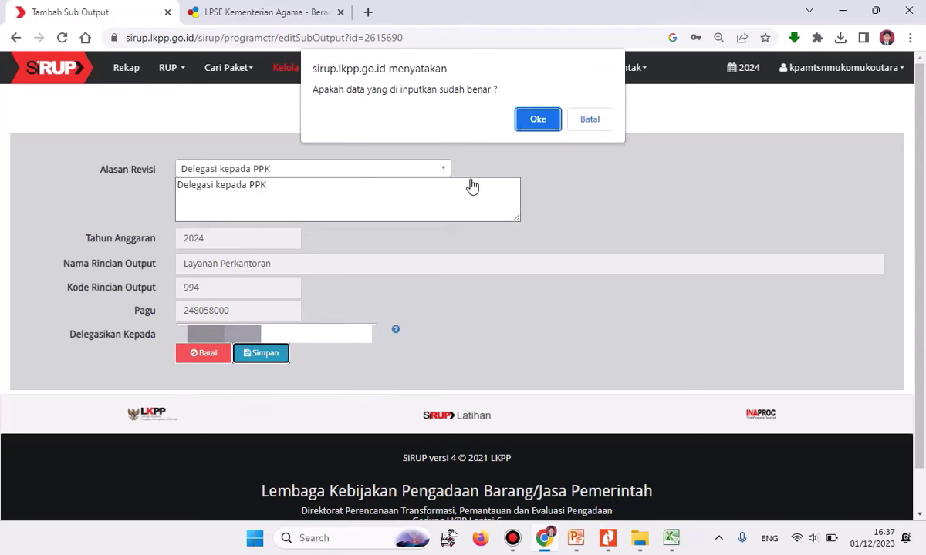
pyautogui.click(535, 119)
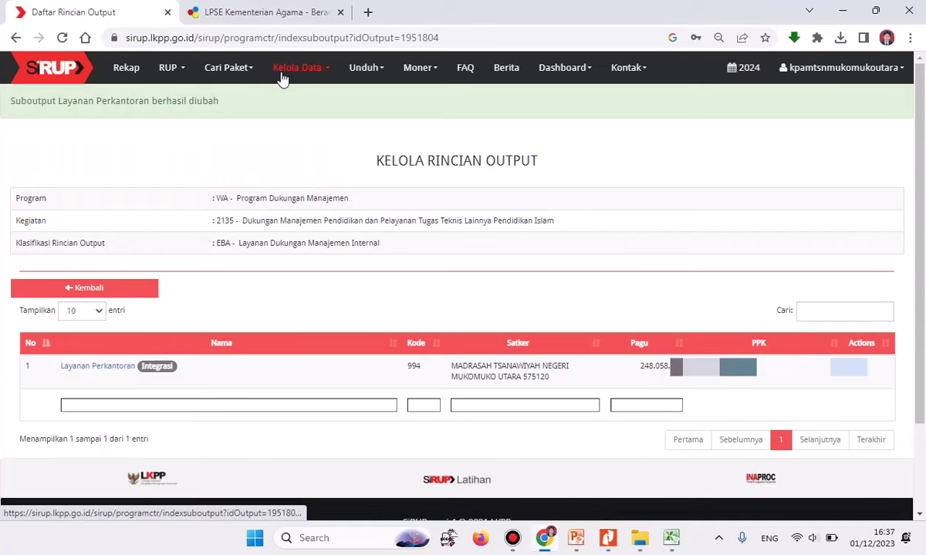
# Reopen Kelola PKKR and drill down through Program PAUD dan Wajib Belajar 12 Tahun to its rincian output list to check the PPK delegation
pyautogui.click(282, 75)
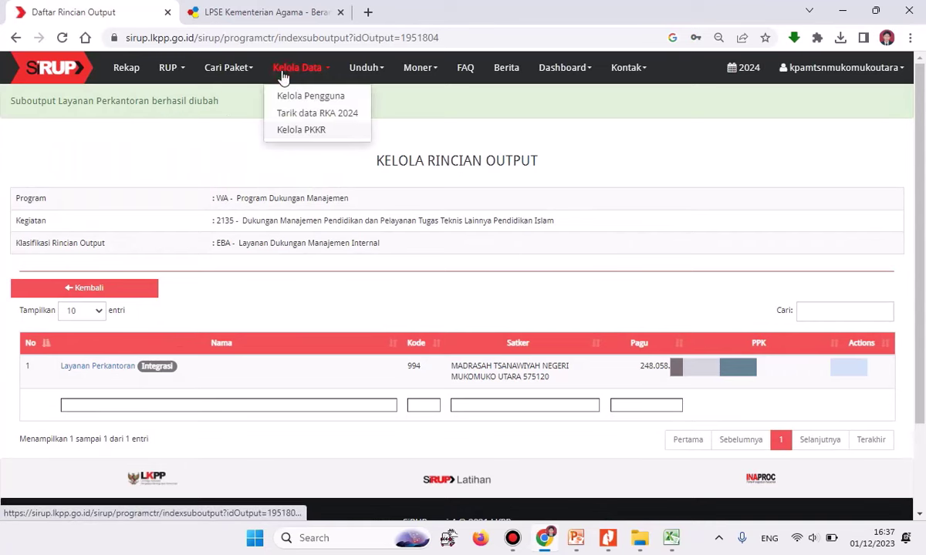
pyautogui.click(296, 131)
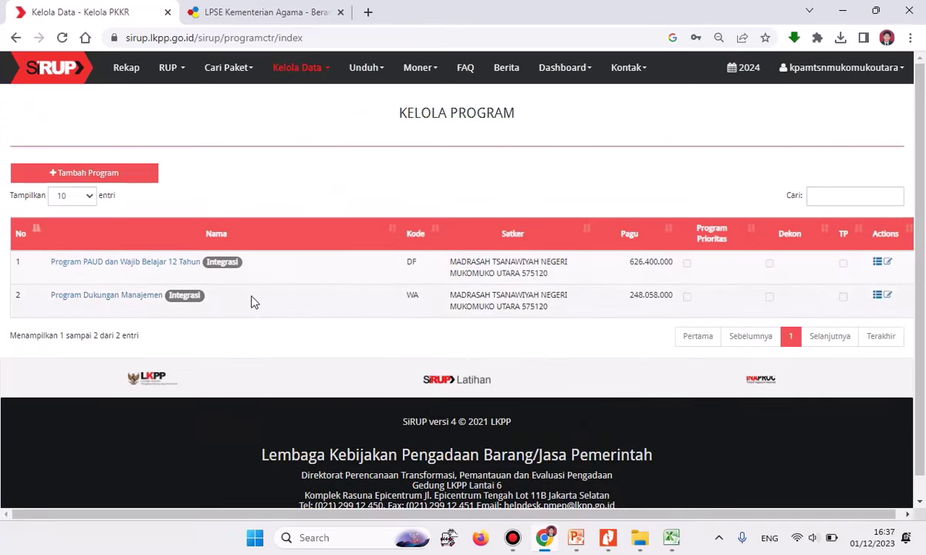
pyautogui.click(879, 264)
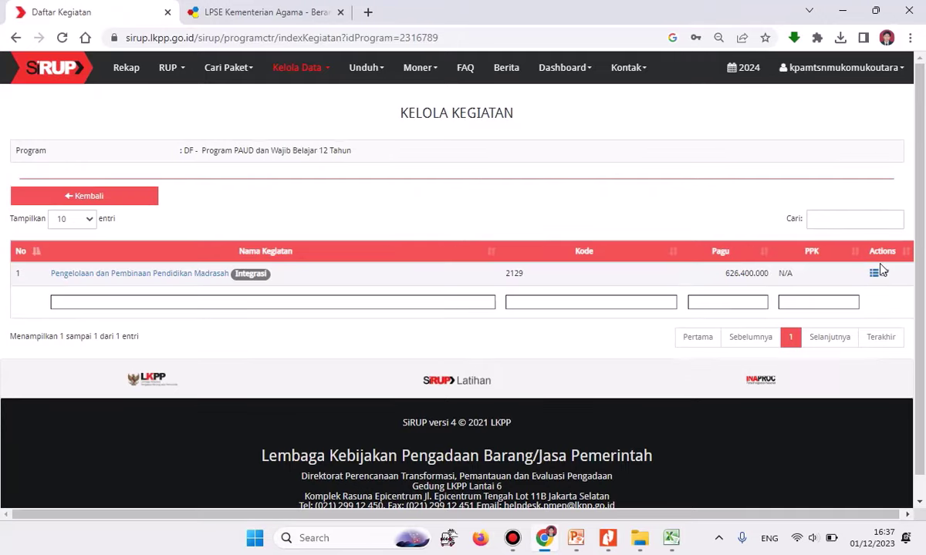
pyautogui.click(874, 276)
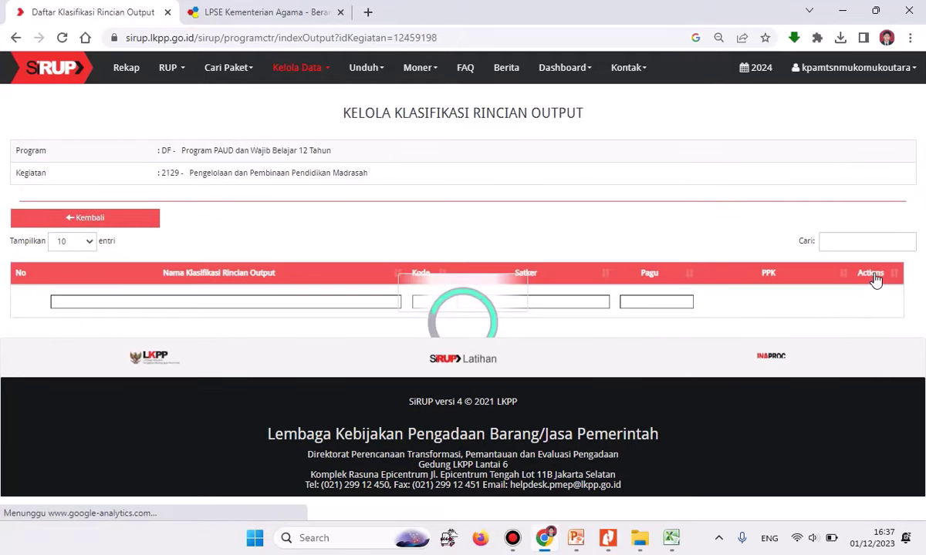
pyautogui.click(862, 296)
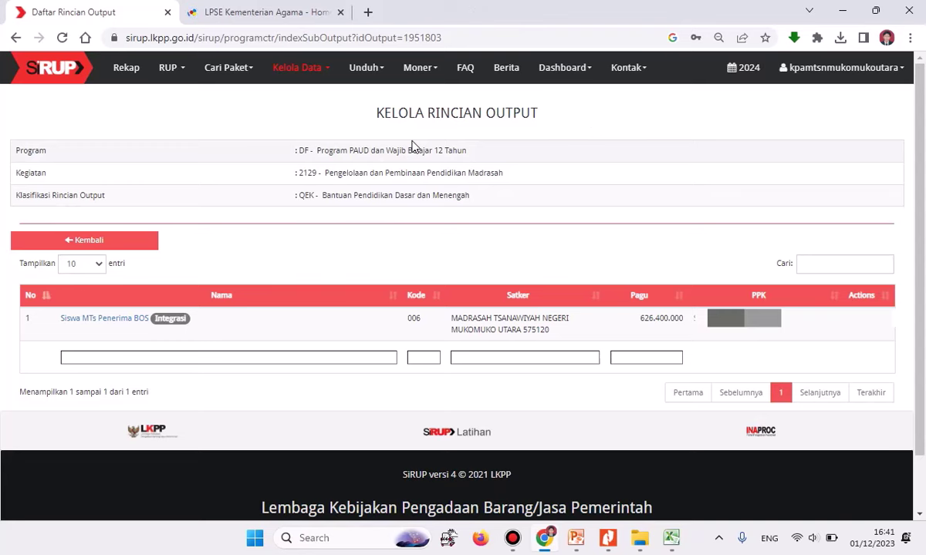
# Switch to the LPSE Kementerian Agama site, log in as a Non Penyedia user with the PPK account, and agree to the confirmation notice
pyautogui.click(237, 14)
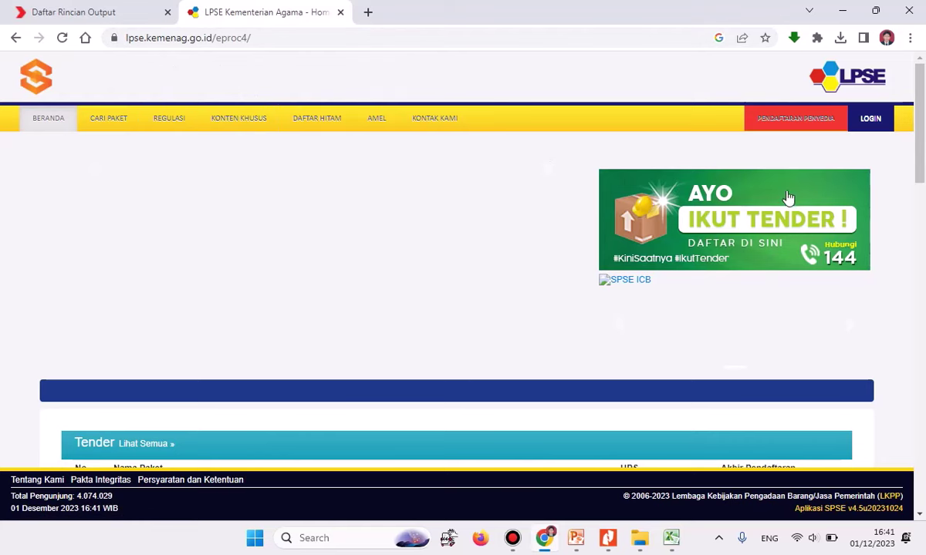
pyautogui.click(868, 123)
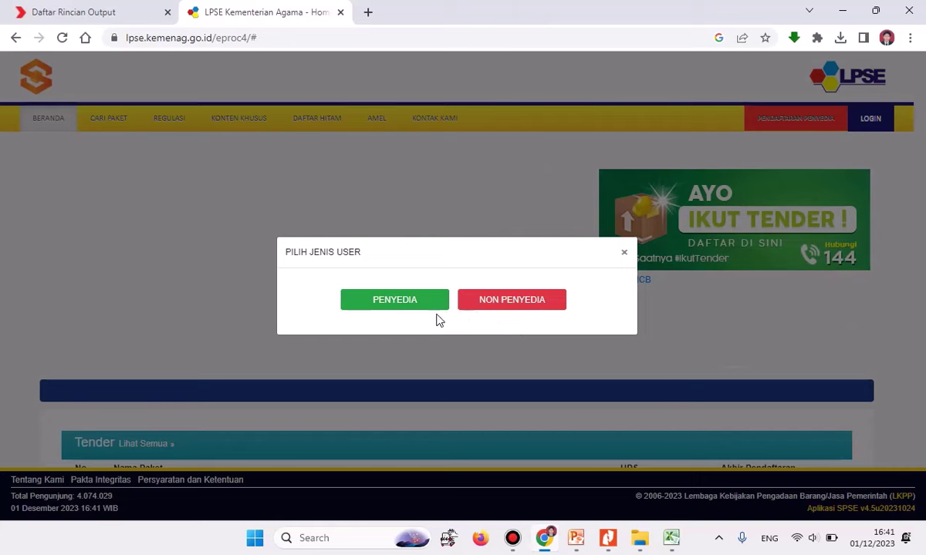
pyautogui.click(506, 307)
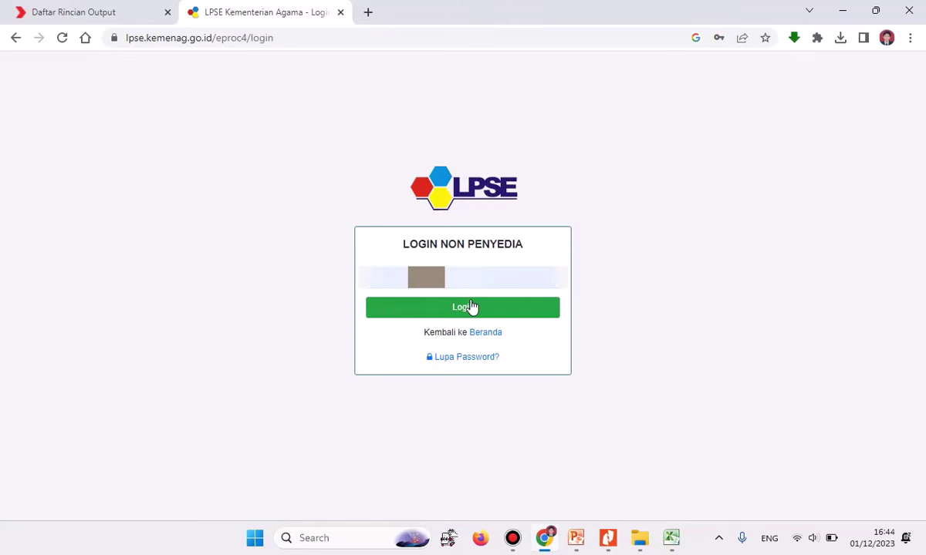
pyautogui.click(472, 307)
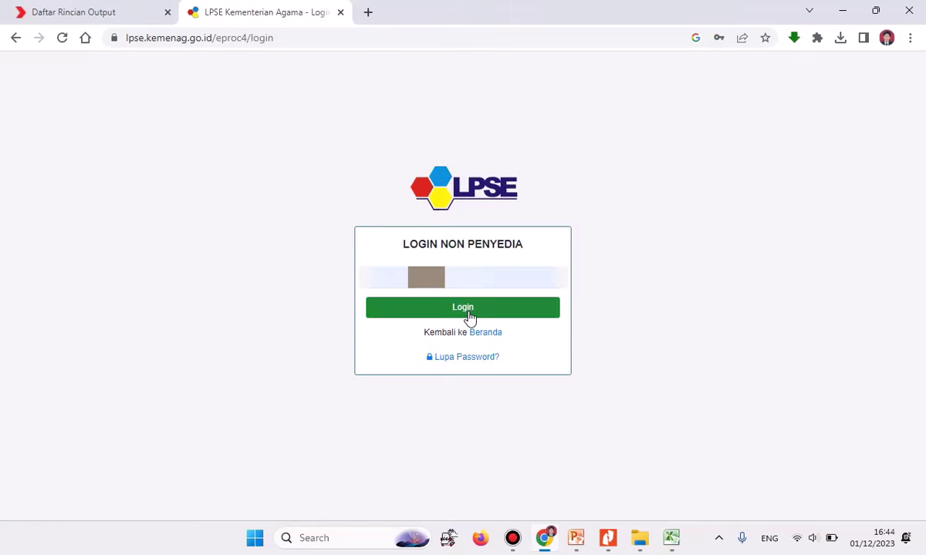
pyautogui.click(469, 314)
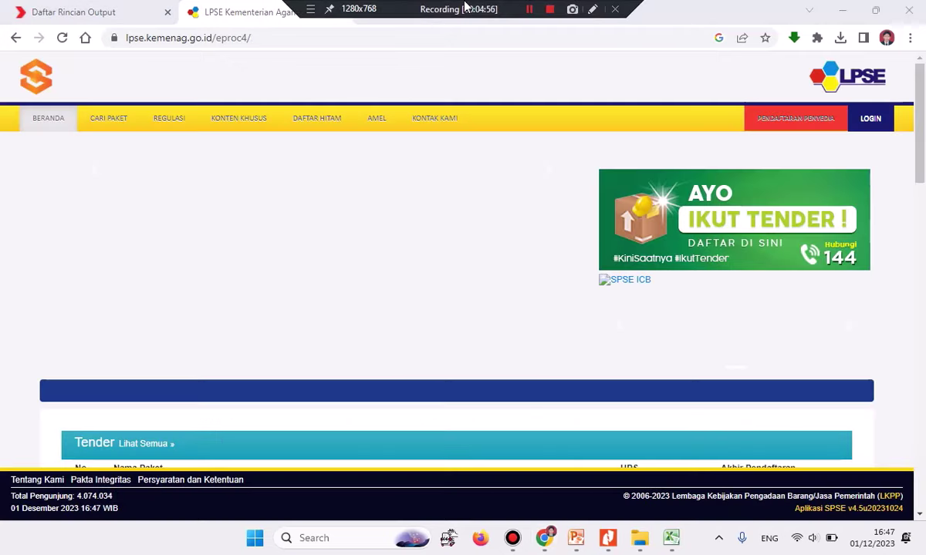
pyautogui.moveTo(502, 19)
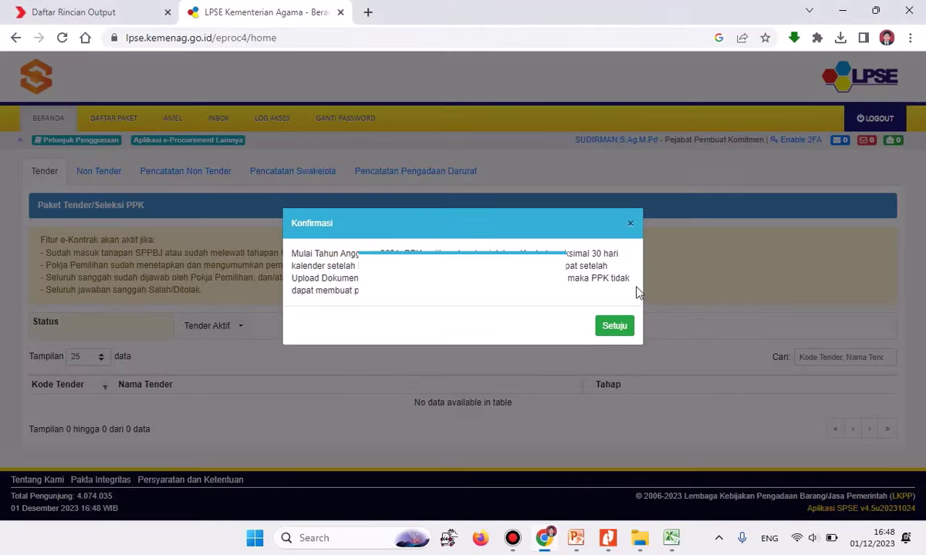
pyautogui.click(616, 327)
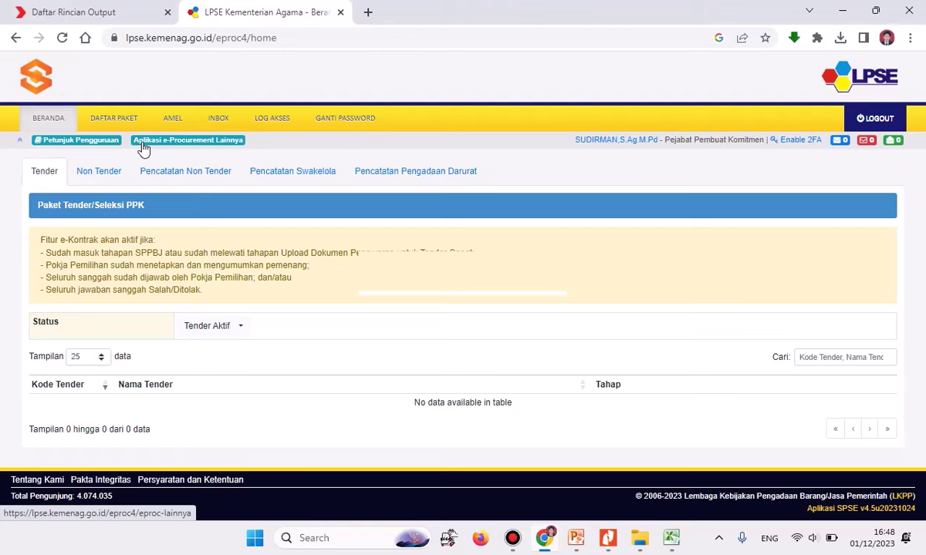
# Go to the other e-procurement applications, enter SiRUP production from the INAPROC portal, and open Struktur Anggaran
pyautogui.click(168, 145)
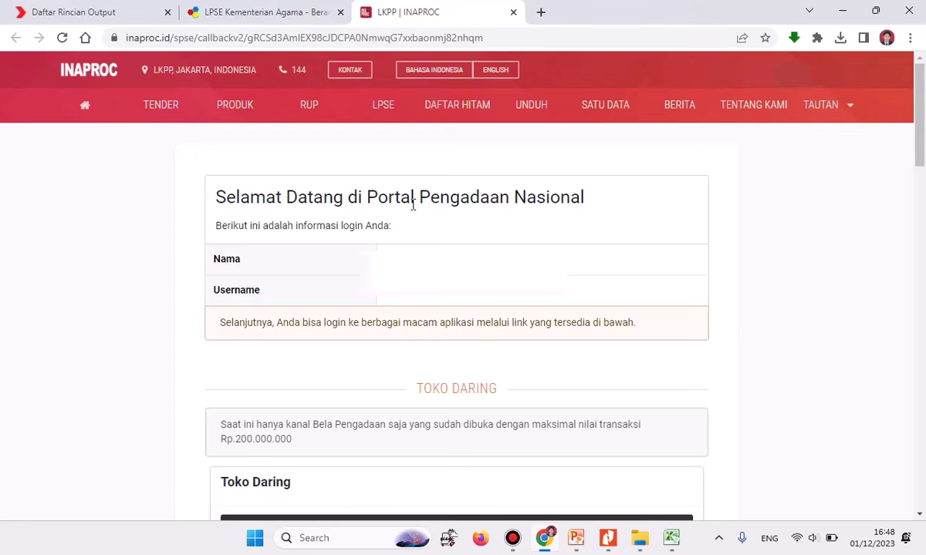
pyautogui.scroll(-3, 488, 233)
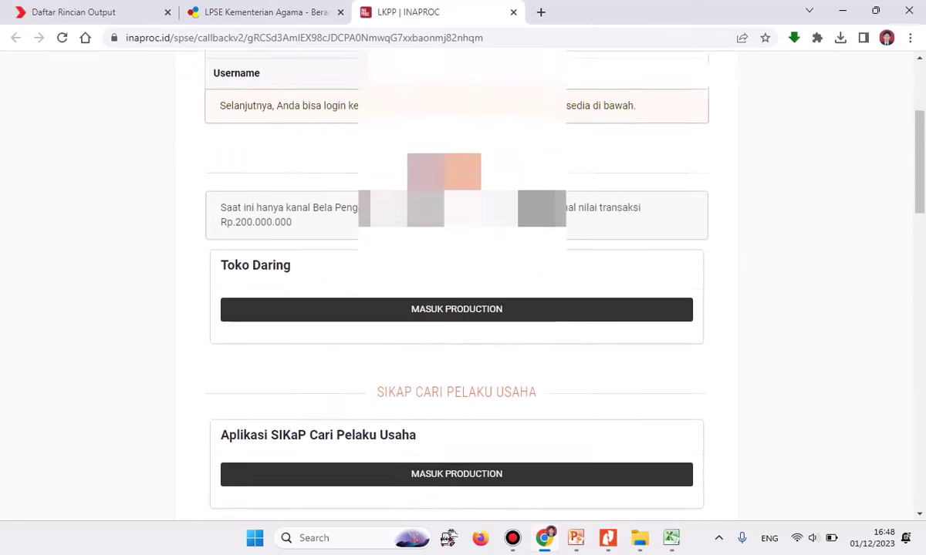
pyautogui.scroll(-3, 492, 237)
pyautogui.scroll(-1, 492, 236)
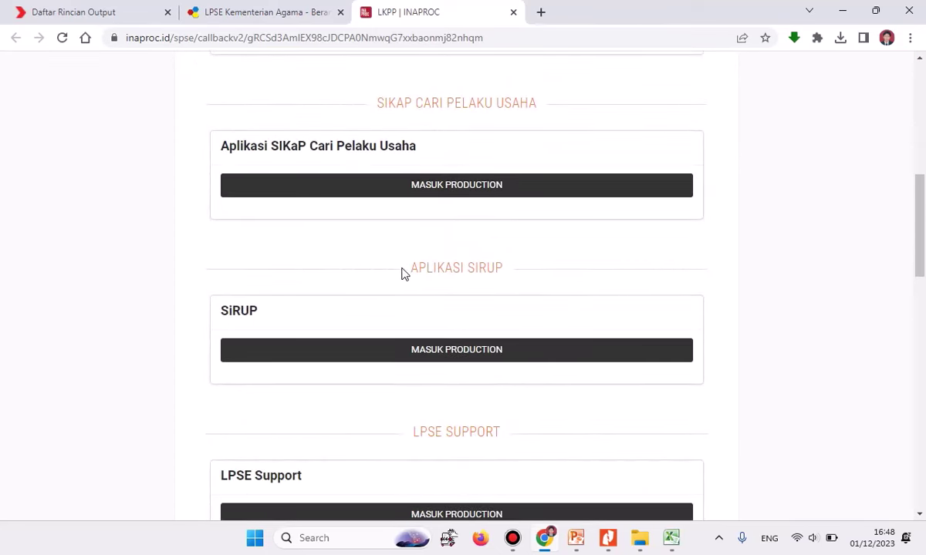
pyautogui.click(442, 353)
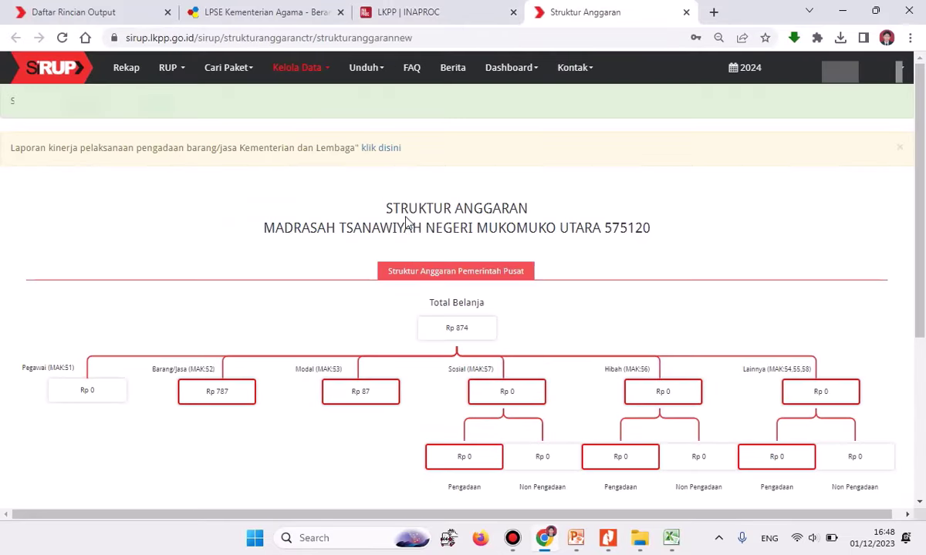
pyautogui.click(180, 73)
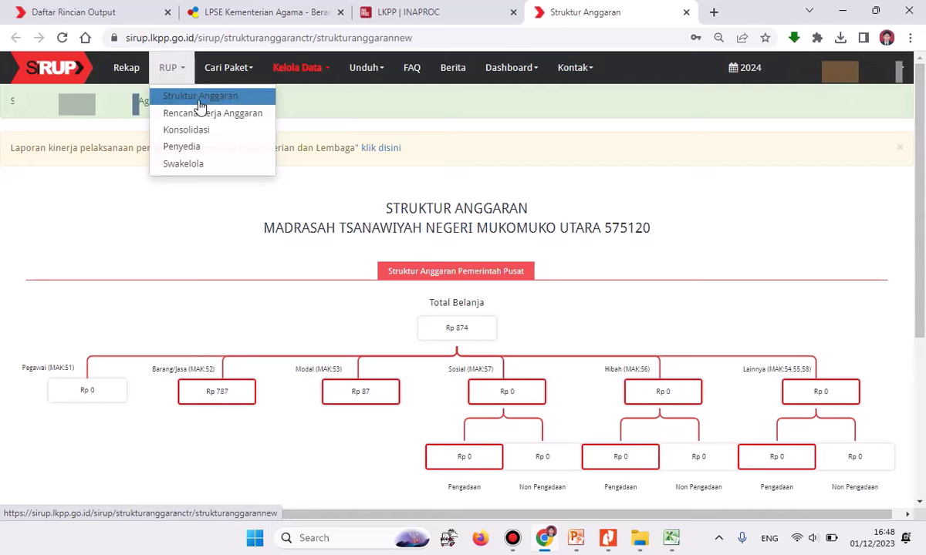
pyautogui.click(199, 104)
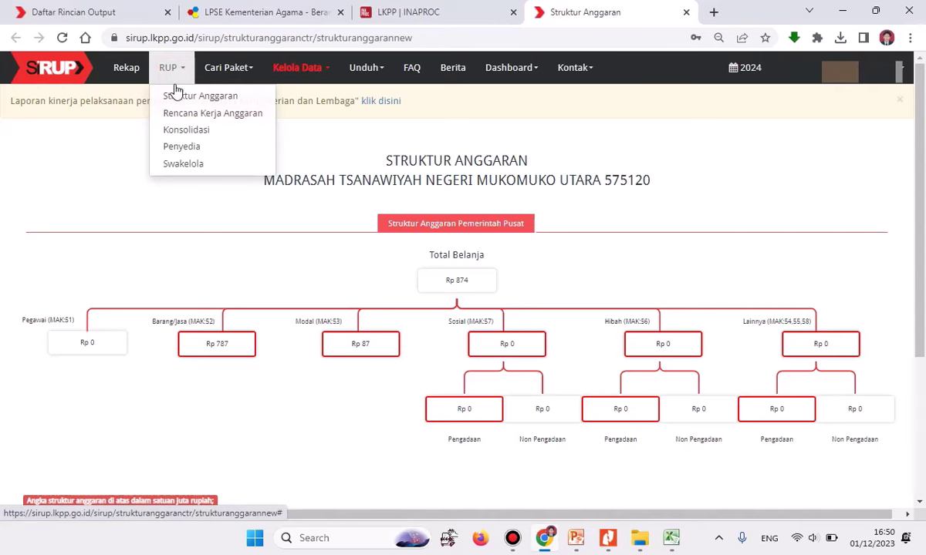
# Open Rencana Kerja Anggaran 2024 and select program DF, kegiatan 2129, klasifikasi rincian output QEK and komponen 004 Dukungan Operasional Penyelenggaraan Pendidikan
pyautogui.click(193, 118)
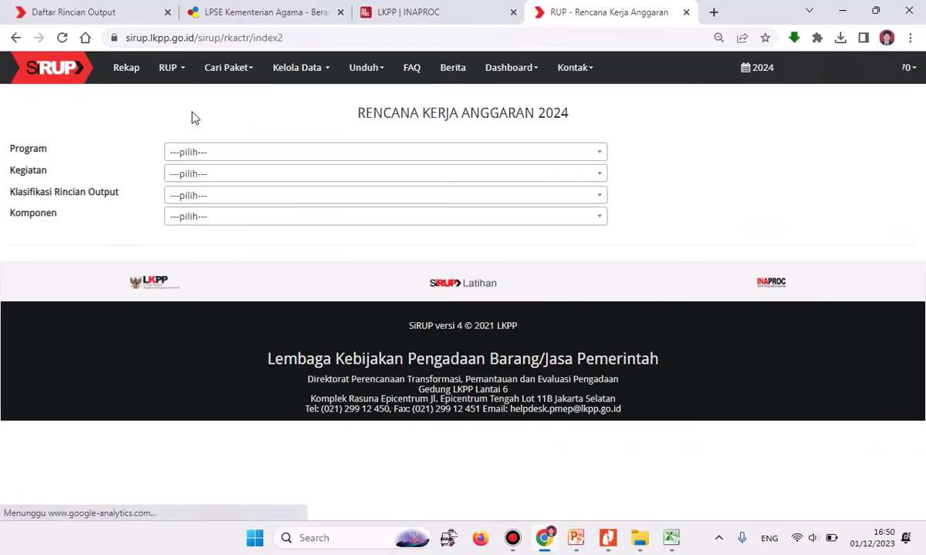
pyautogui.click(205, 152)
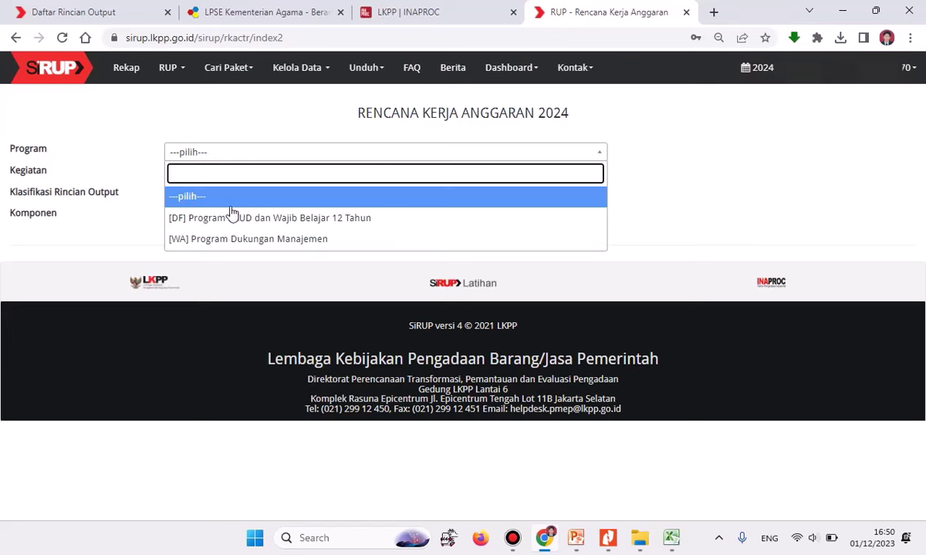
pyautogui.click(228, 216)
pyautogui.click(205, 174)
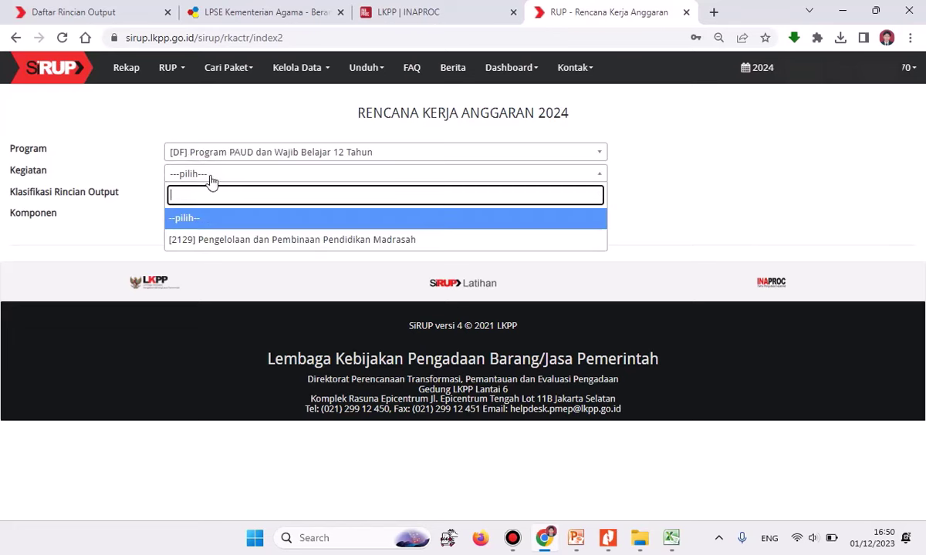
pyautogui.click(241, 241)
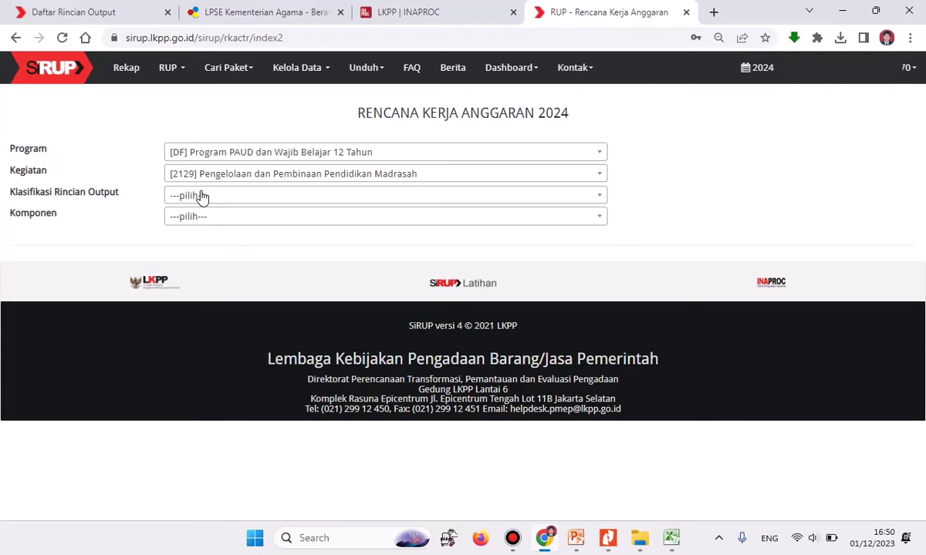
pyautogui.click(201, 196)
pyautogui.click(235, 261)
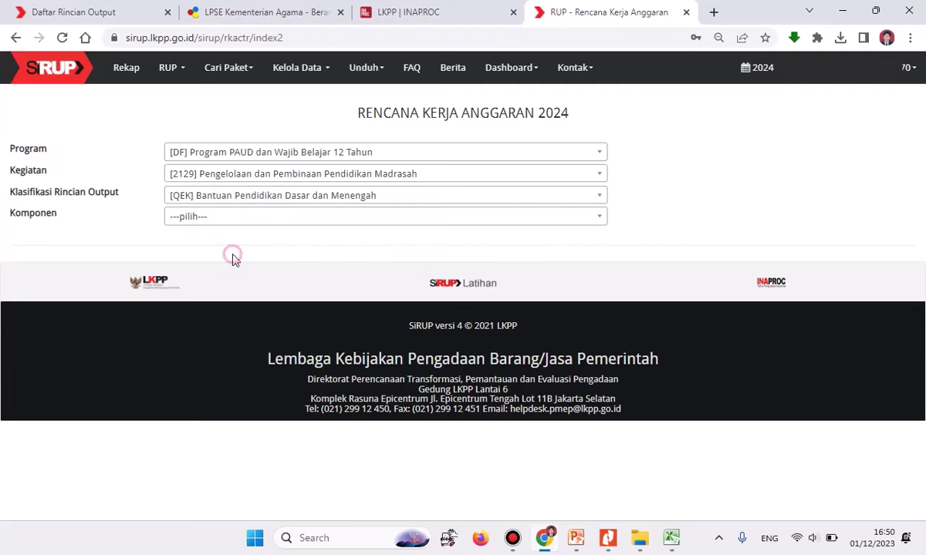
pyautogui.click(205, 218)
pyautogui.click(238, 284)
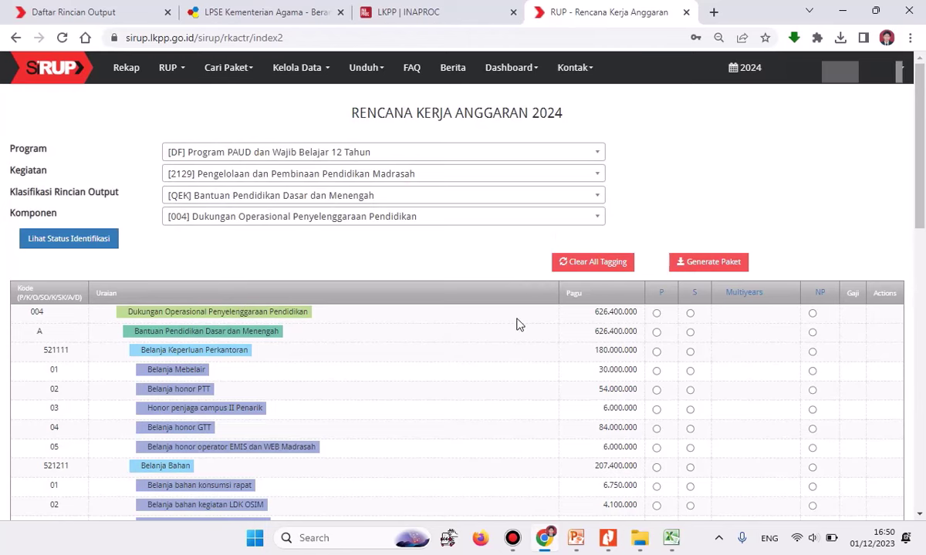
# Under Belanja Keperluan Perkantoran (521111), tag Belanja Mebelair as P and the honor items 02 to 05 as S
pyautogui.scroll(-2, 559, 270)
pyautogui.scroll(1, 553, 283)
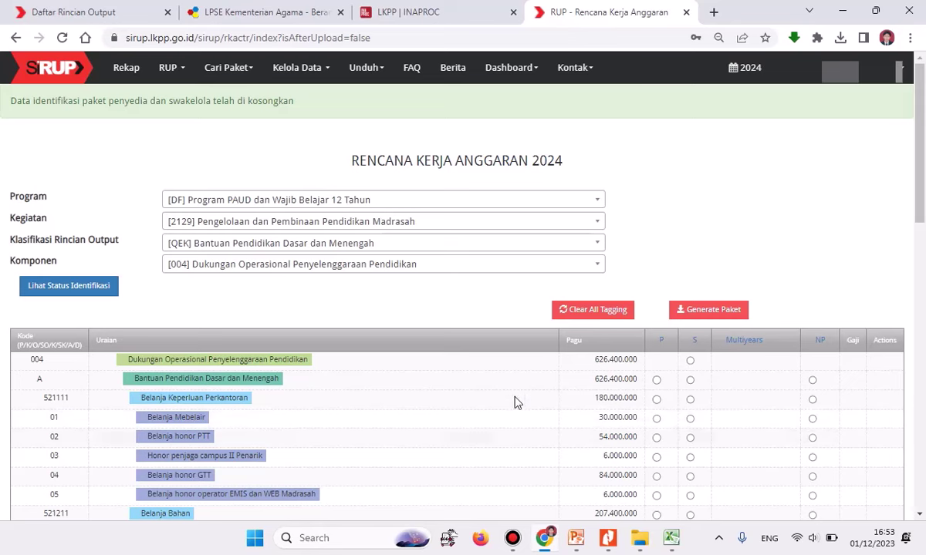
pyautogui.click(656, 421)
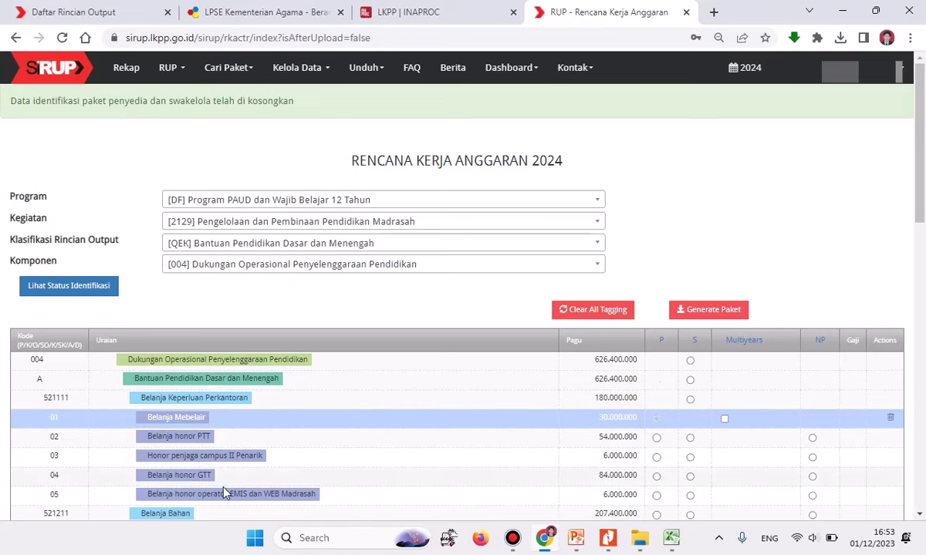
pyautogui.click(690, 438)
pyautogui.click(691, 457)
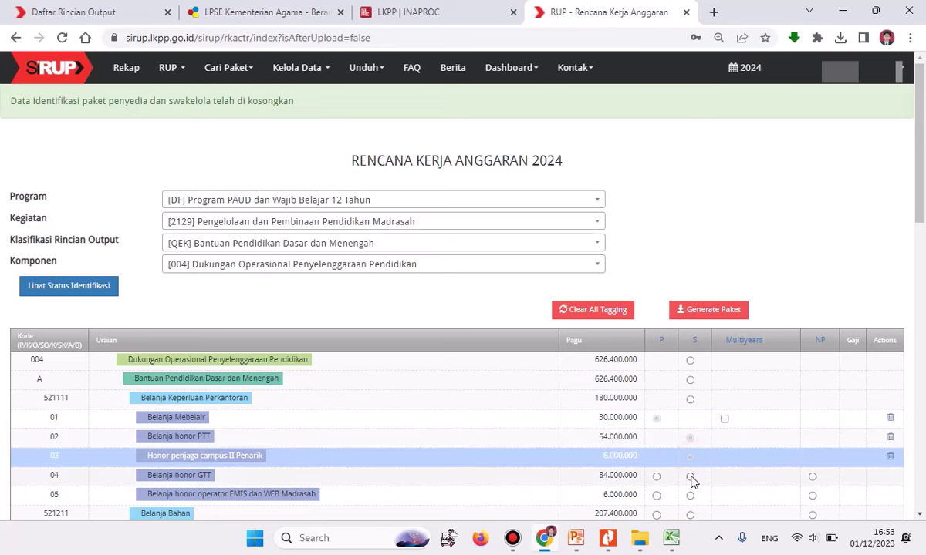
pyautogui.click(690, 476)
pyautogui.click(689, 496)
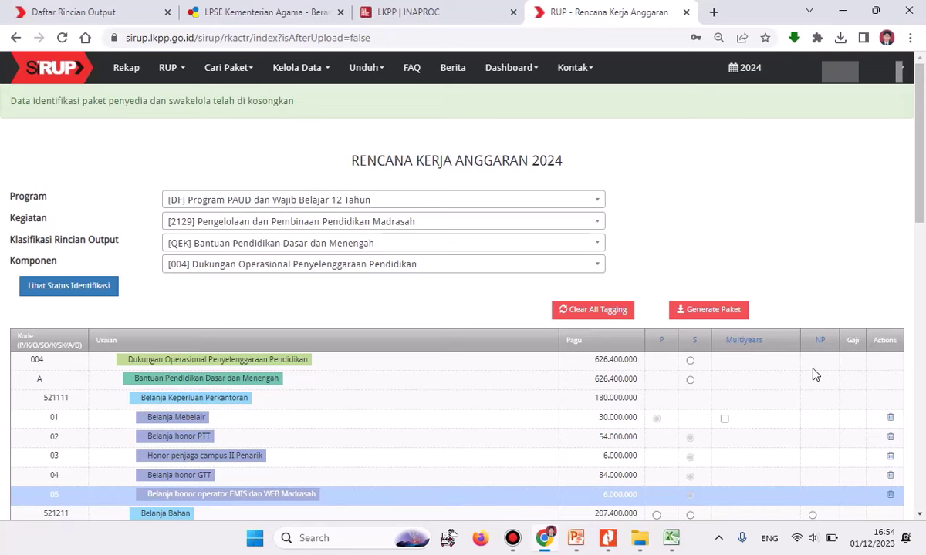
pyautogui.scroll(-2, 814, 374)
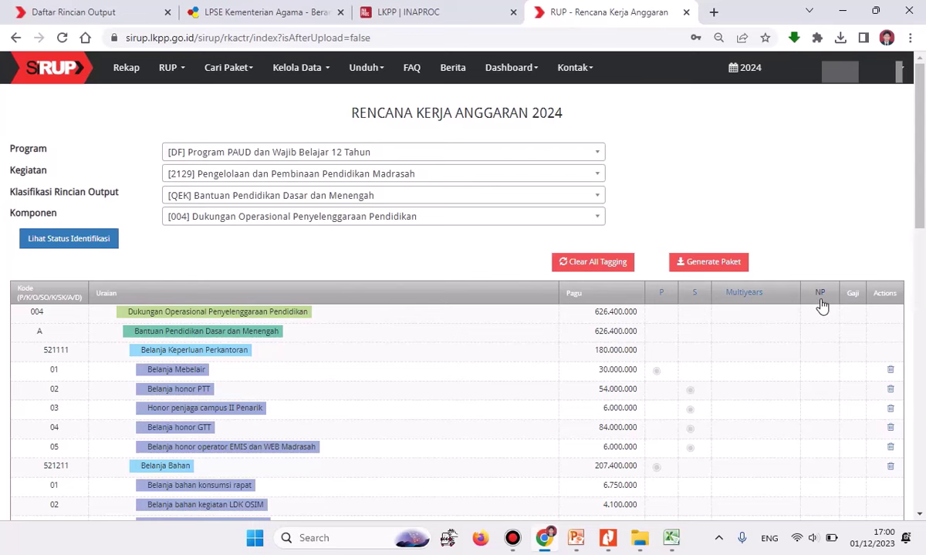
# Show the identification status of komponen 004 and check the identified and unidentified pagu against the tagged budget lines
pyautogui.click(68, 240)
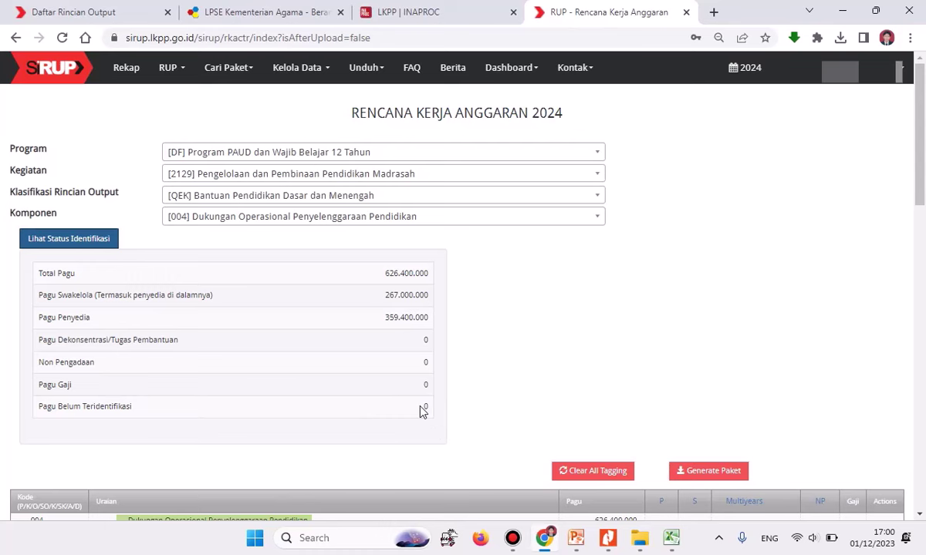
pyautogui.scroll(-1, 423, 411)
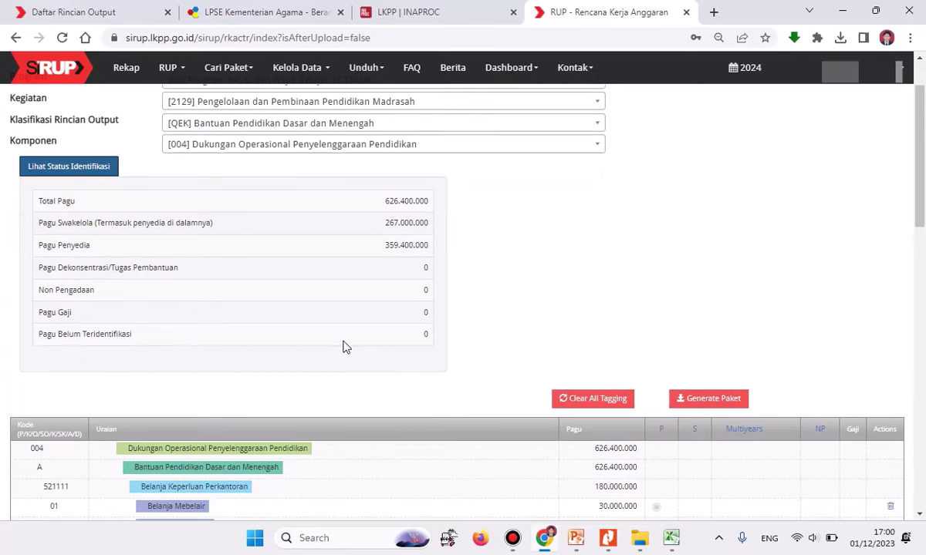
pyautogui.scroll(-3, 489, 376)
pyautogui.scroll(2, 665, 390)
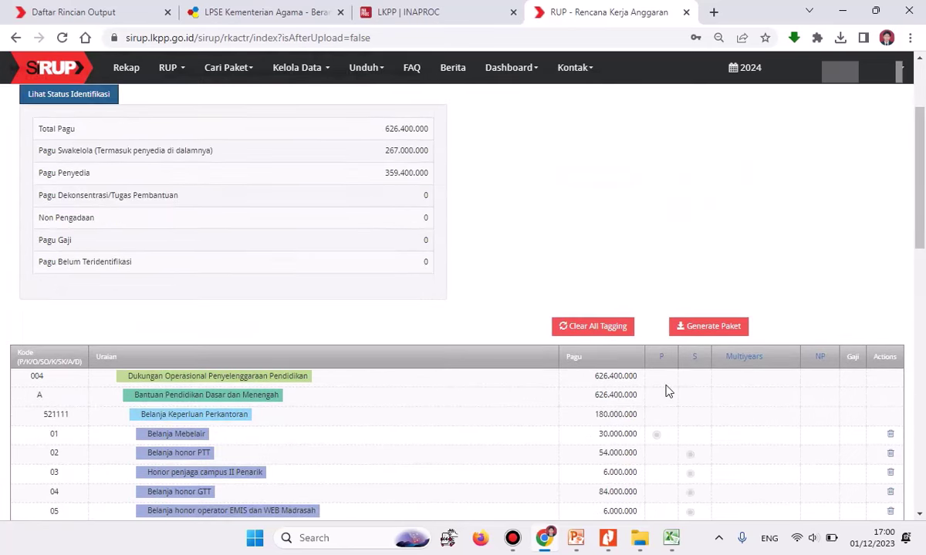
# Generate the packages from the tagged budget lines of komponen 004 and review the P and S tags throughout the list
pyautogui.click(711, 334)
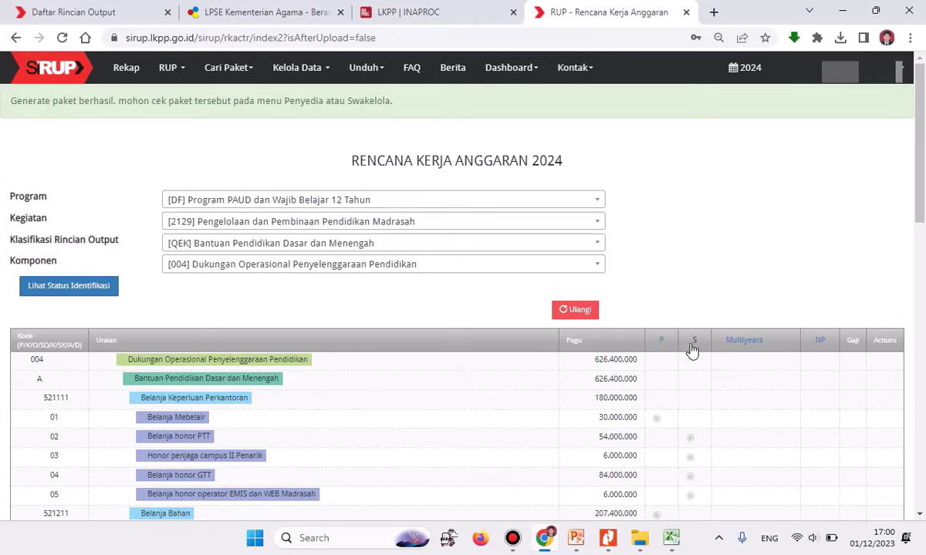
pyautogui.scroll(-4, 687, 347)
pyautogui.scroll(-6, 689, 351)
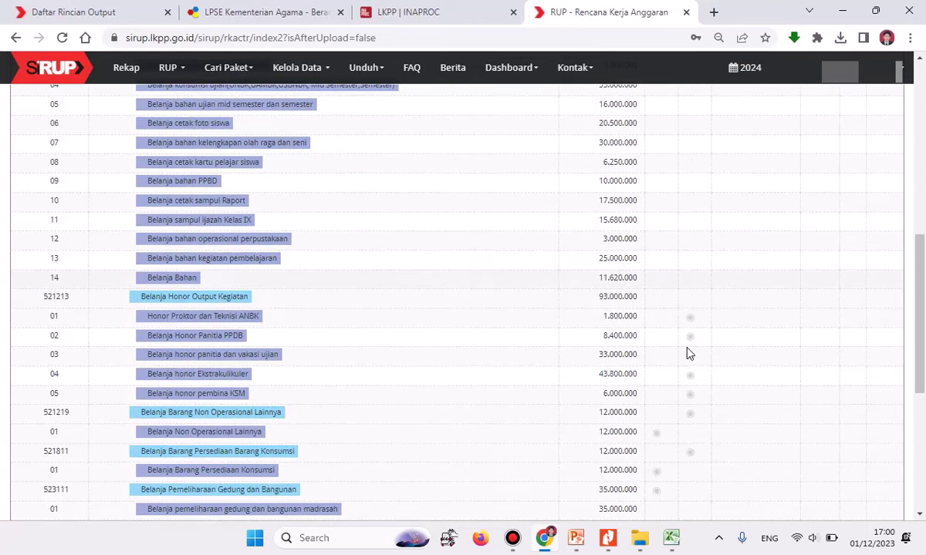
pyautogui.scroll(11, 689, 351)
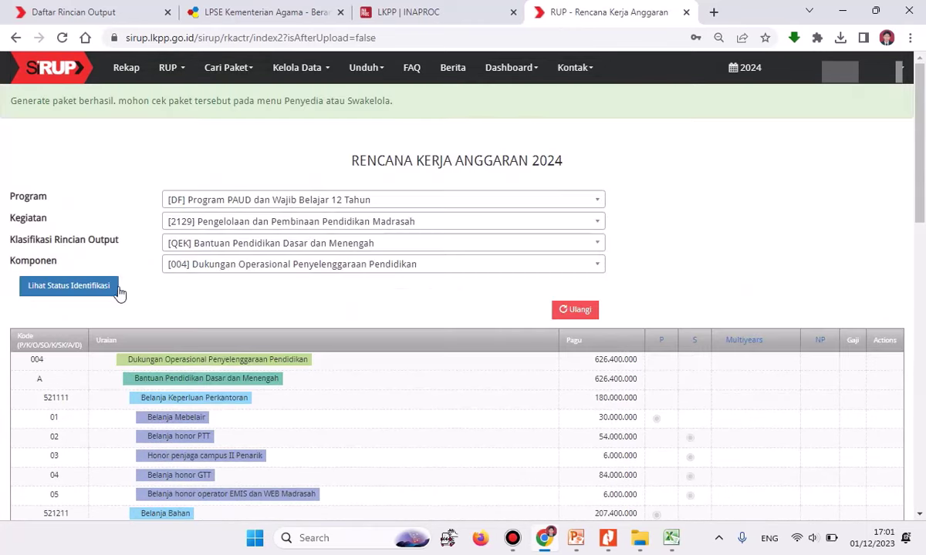
# Show the identification status of komponen 004 and compare its pagu breakdown with the tagged budget lines after package generation
pyautogui.click(94, 286)
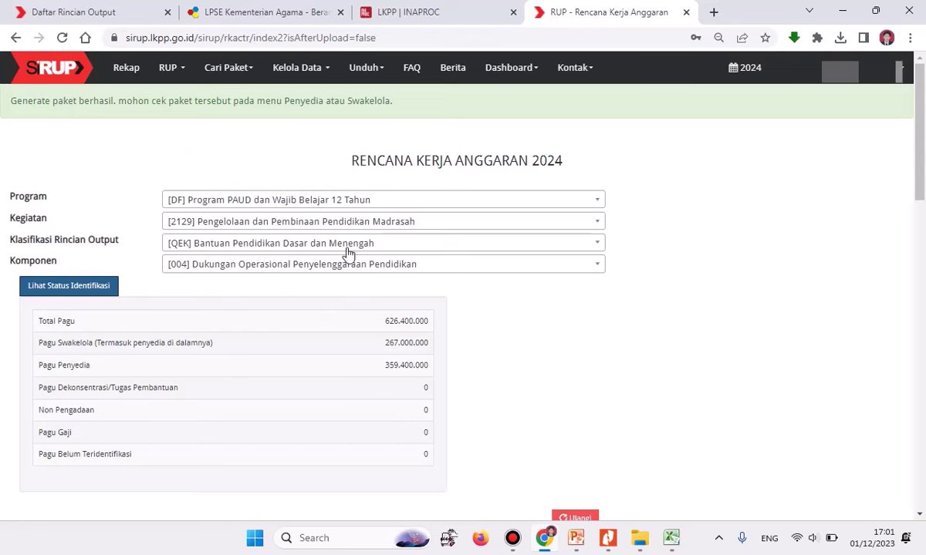
pyautogui.scroll(-1, 378, 300)
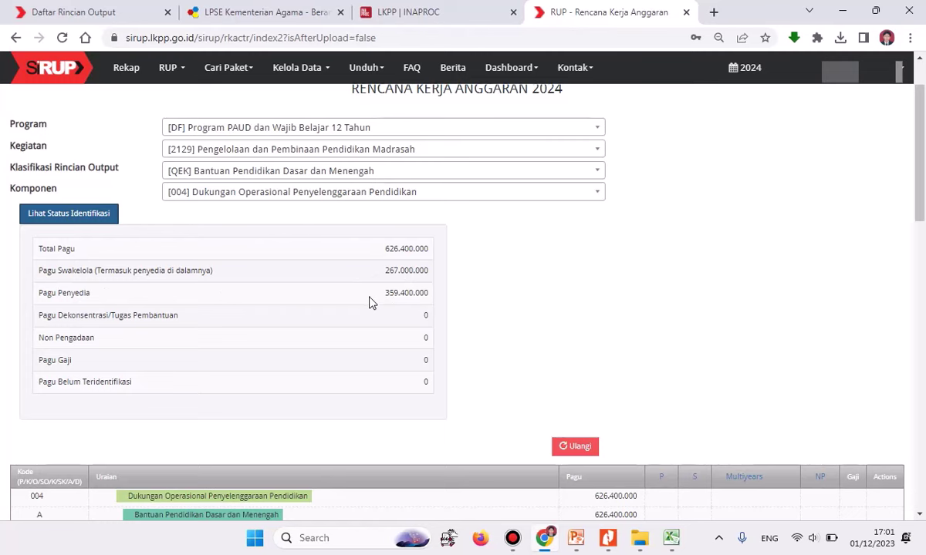
pyautogui.scroll(-3, 371, 303)
pyautogui.scroll(-6, 369, 305)
pyautogui.scroll(12, 369, 304)
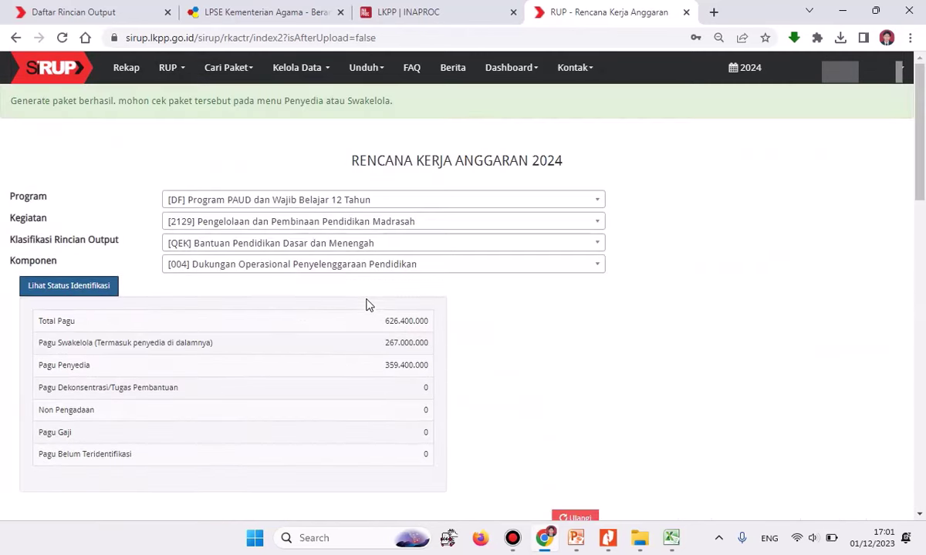
# Load the budget lines of program WA, kegiatan 2135, klasifikasi rincian output EBA and komponen 002 Operasional dan Pemeliharaan Kantor
pyautogui.click(235, 202)
pyautogui.click(222, 286)
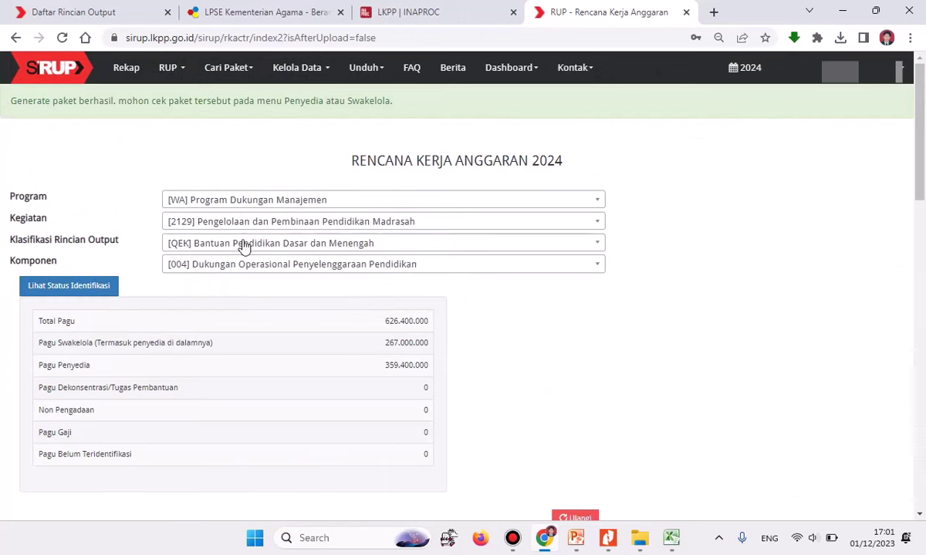
pyautogui.click(257, 230)
pyautogui.click(244, 289)
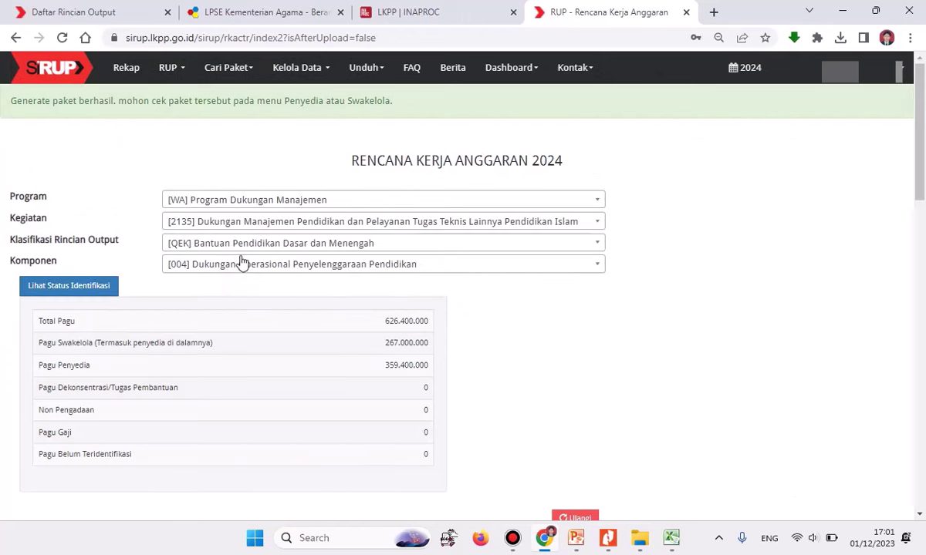
pyautogui.click(239, 243)
pyautogui.click(244, 308)
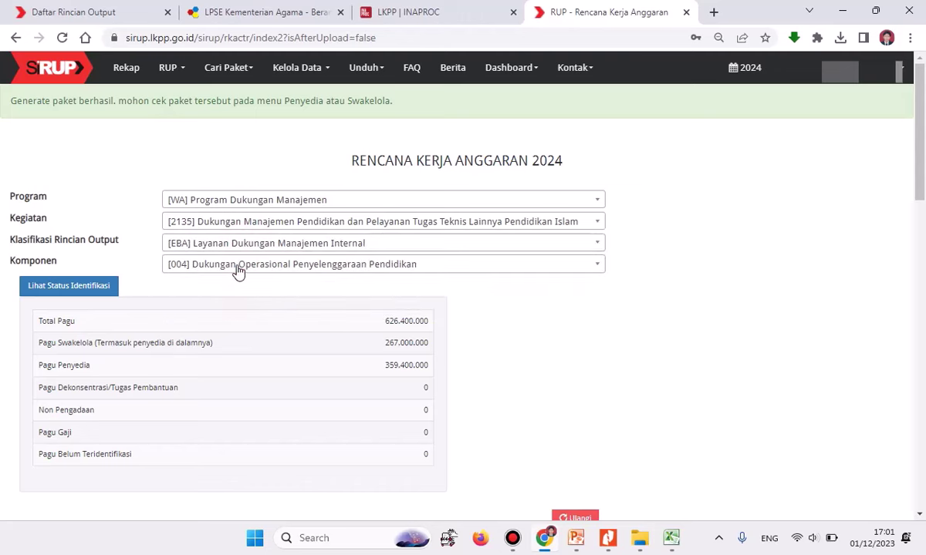
pyautogui.click(237, 265)
pyautogui.click(244, 330)
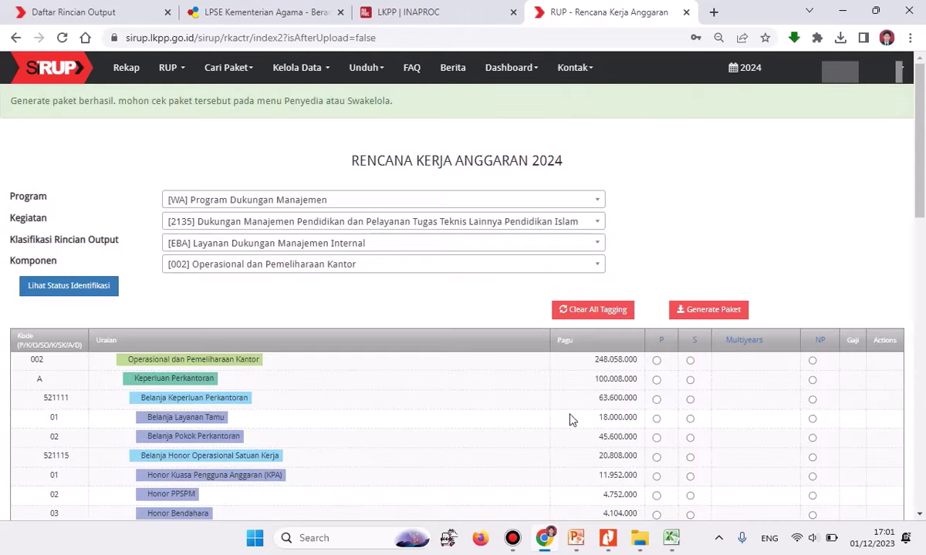
pyautogui.scroll(-3, 594, 427)
pyautogui.scroll(3, 594, 426)
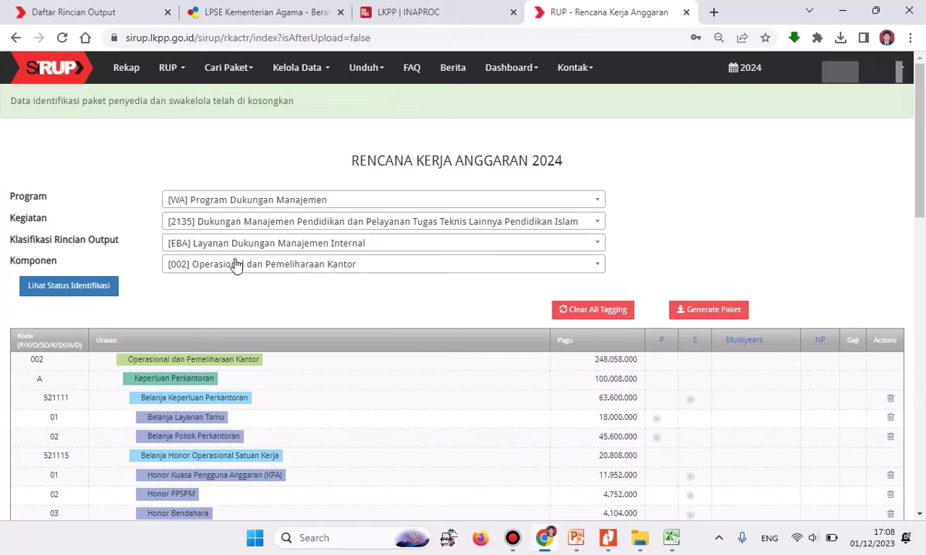
# Check the identification status of komponen 002 Operasional dan Pemeliharaan Kantor and generate the packages from its tagged lines
pyautogui.click(82, 287)
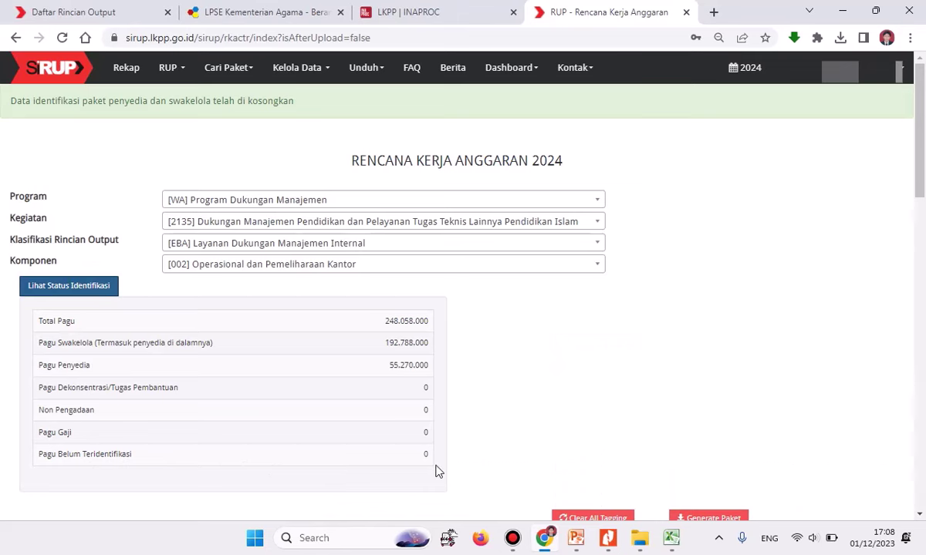
pyautogui.scroll(-3, 542, 401)
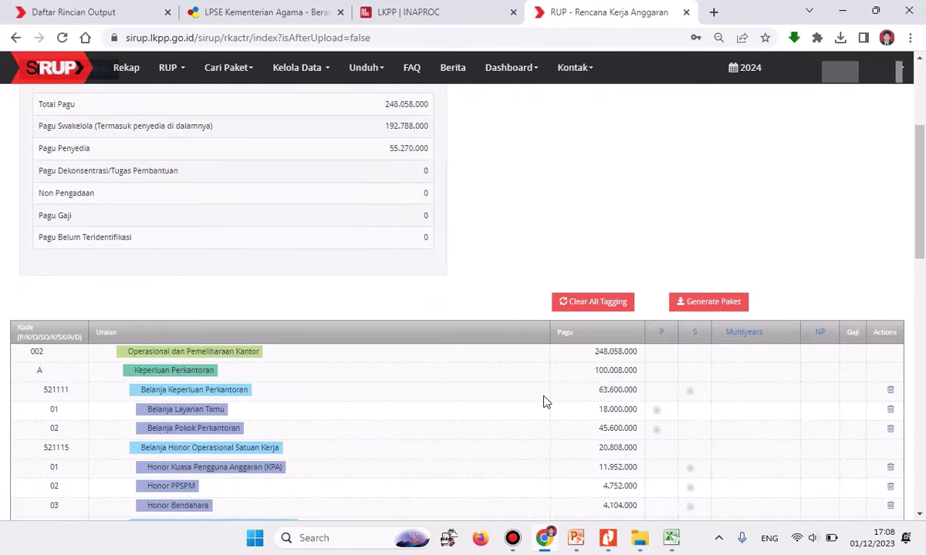
pyautogui.click(709, 302)
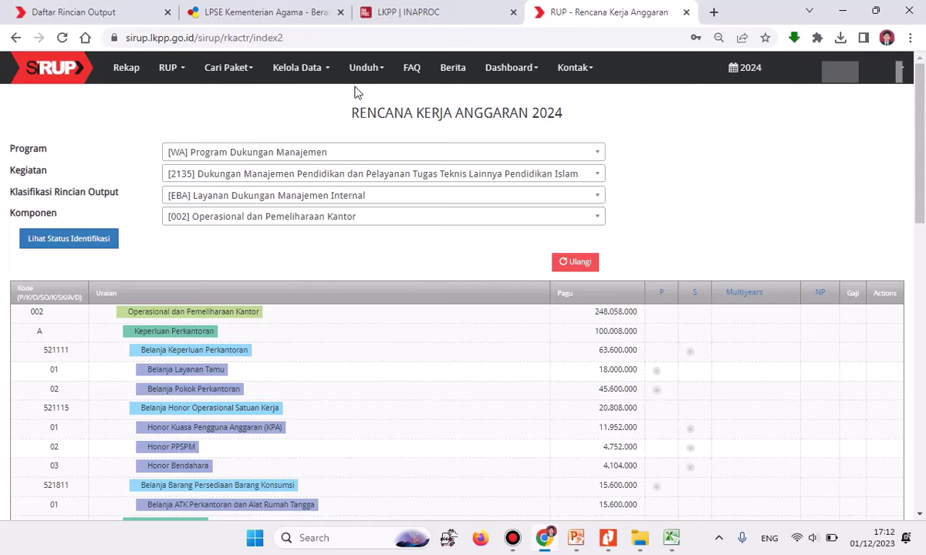
# Open the Paket Penyedia list, apply the filter for all programs and komponen, and review the generated packages
pyautogui.click(175, 75)
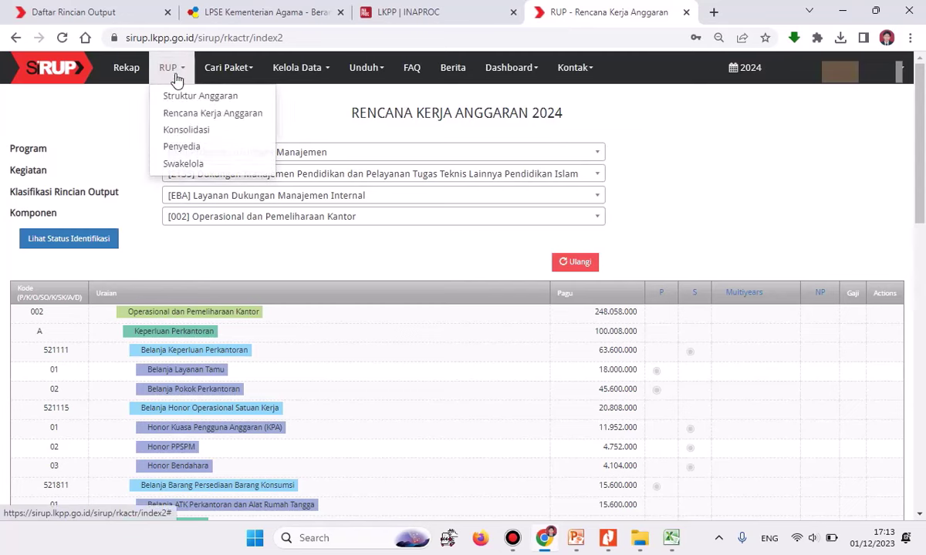
pyautogui.click(186, 146)
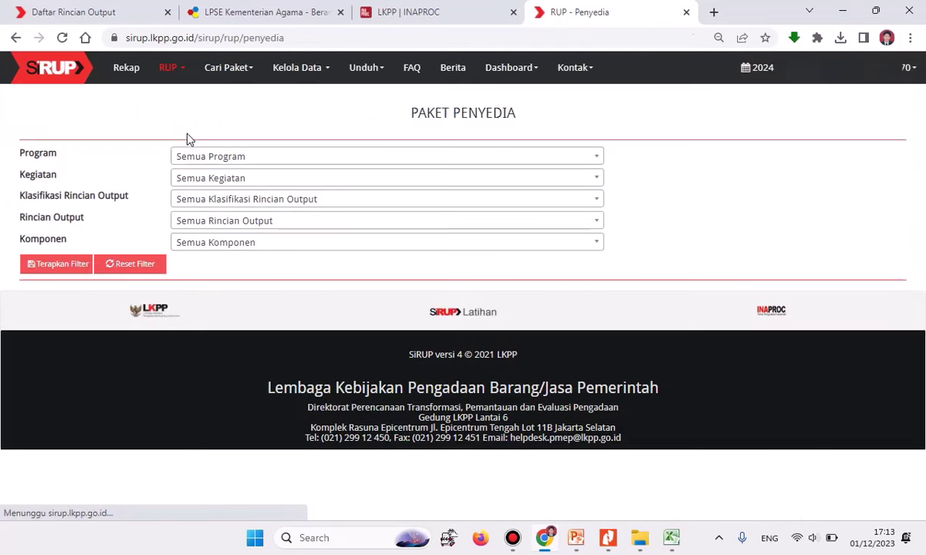
pyautogui.click(53, 266)
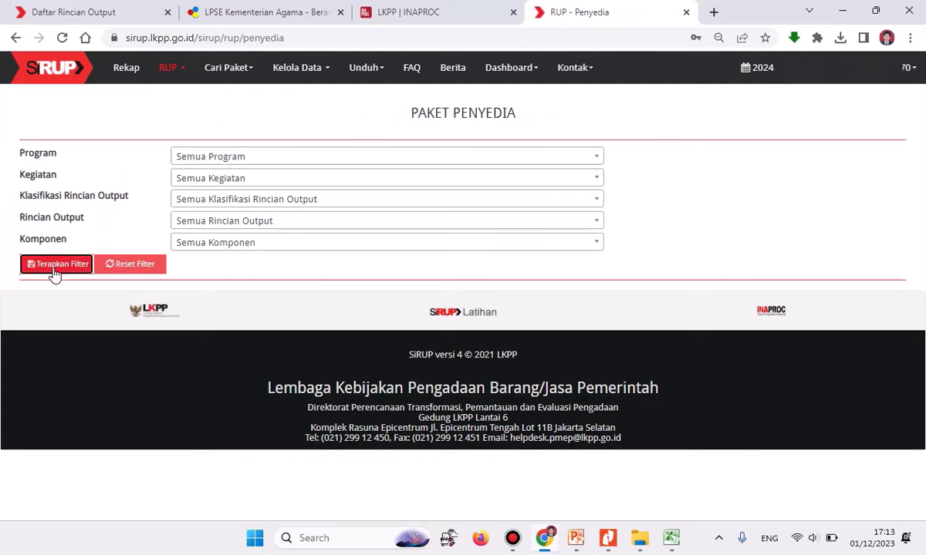
pyautogui.scroll(-6, 320, 248)
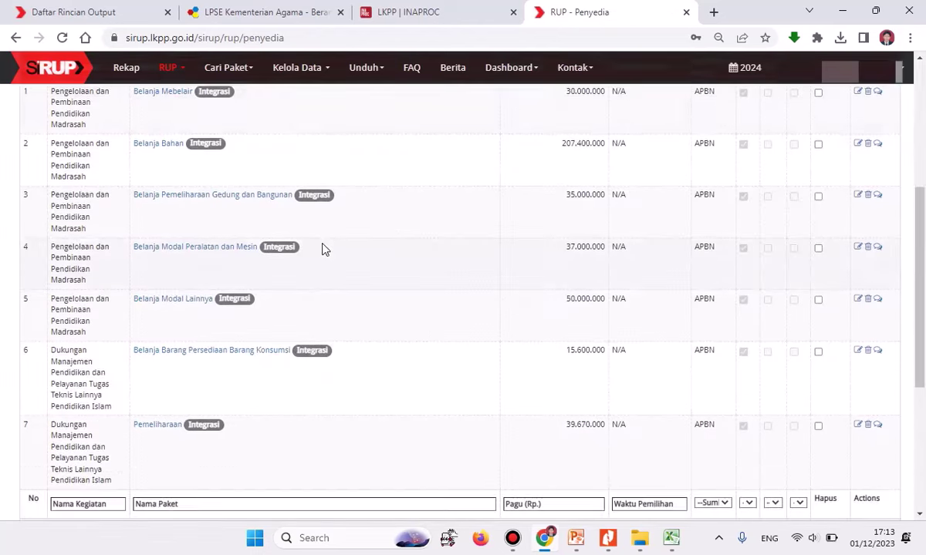
pyautogui.scroll(5, 322, 250)
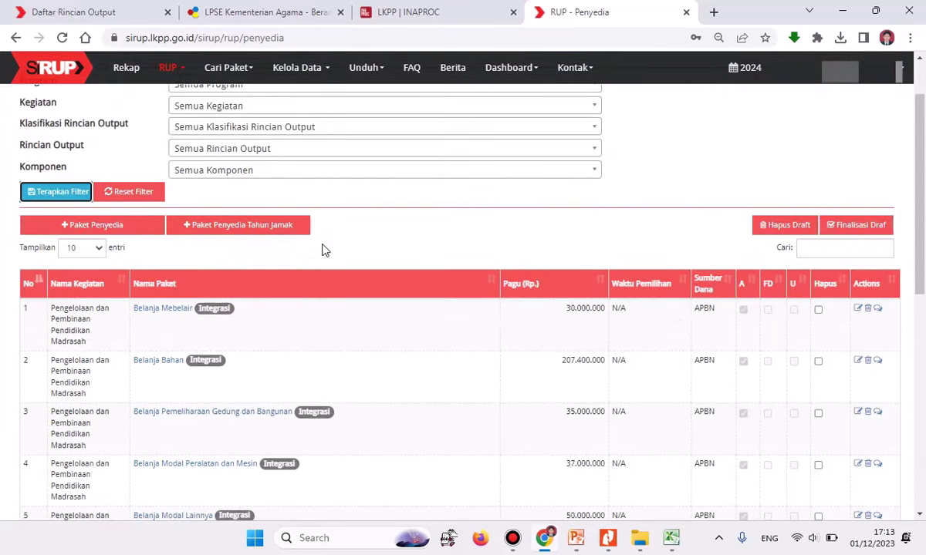
pyautogui.scroll(-1, 322, 249)
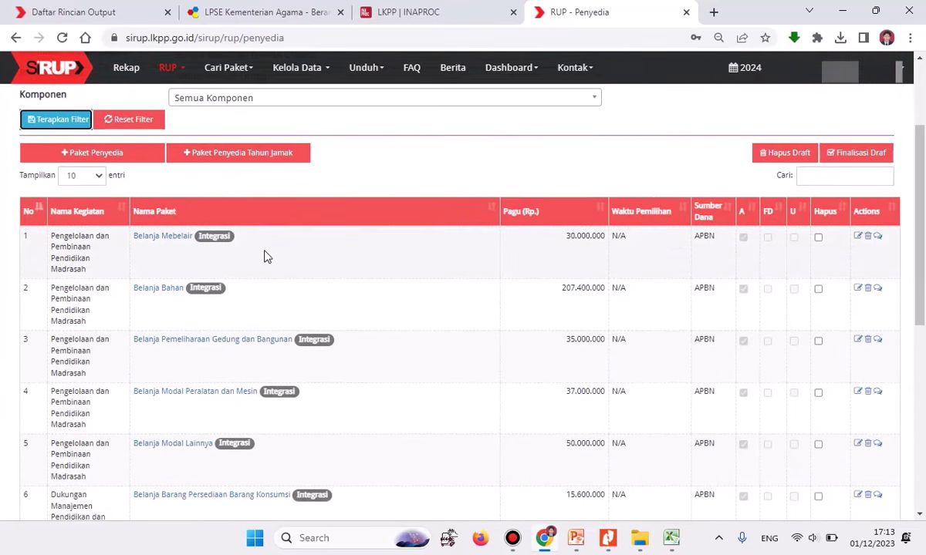
pyautogui.scroll(1, 264, 257)
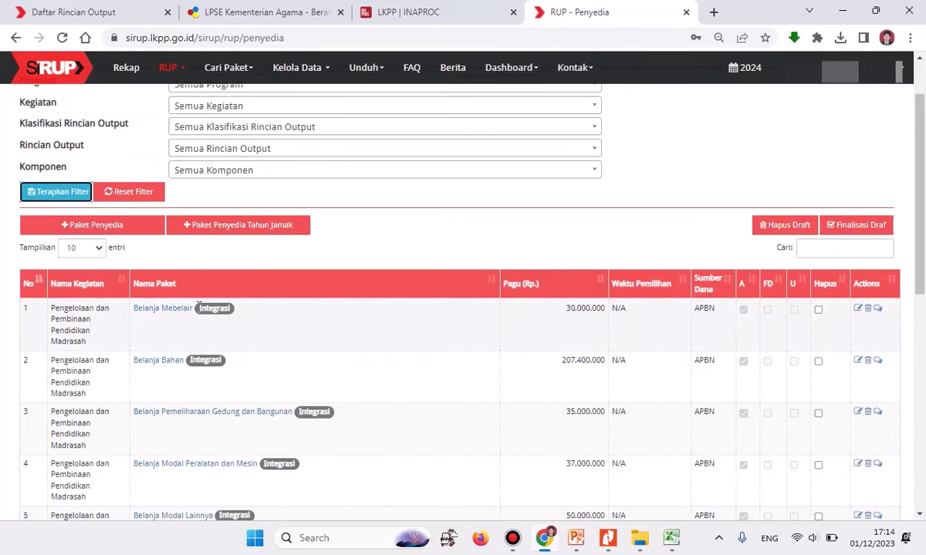
# Edit the Belanja Mebelair package and set its location to Bengkulu, Mukomuko (Kab.), with detail "MTSN 2 Mukomuko Wonosobo Penarik Mukomuko"
pyautogui.click(860, 310)
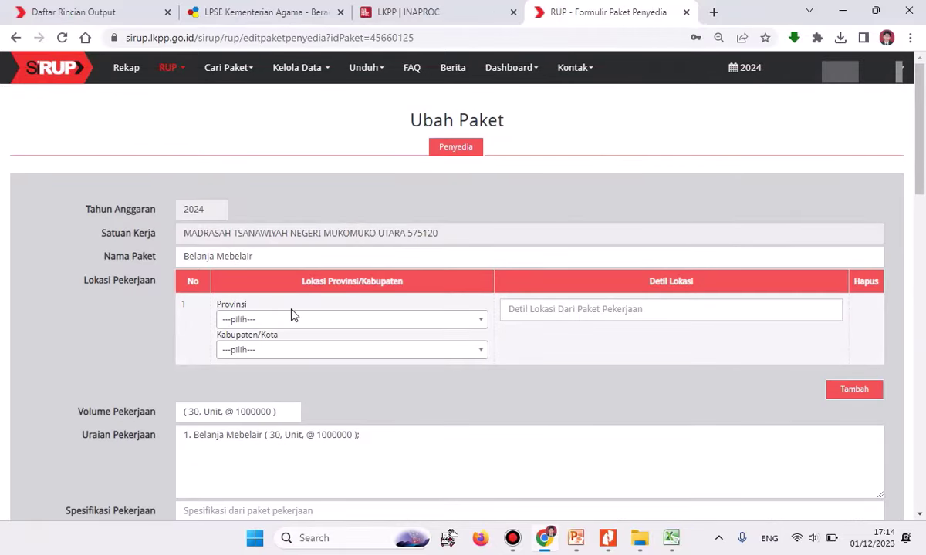
pyautogui.click(295, 320)
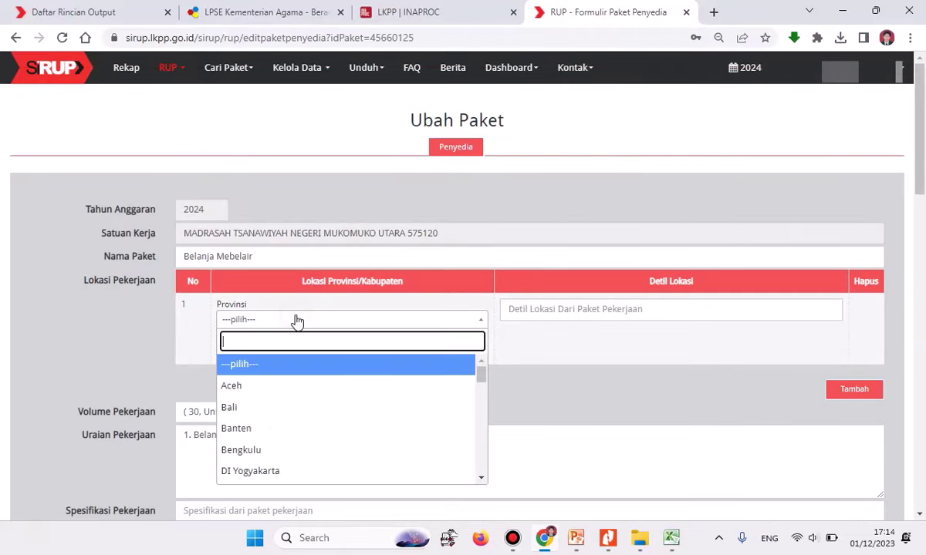
pyautogui.click(285, 449)
pyautogui.click(405, 354)
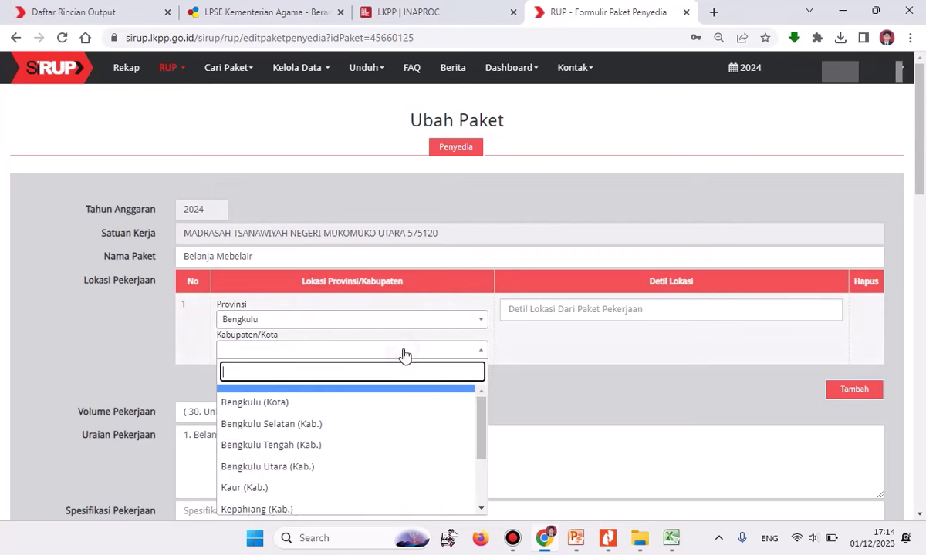
pyautogui.scroll(-2, 368, 427)
pyautogui.click(316, 460)
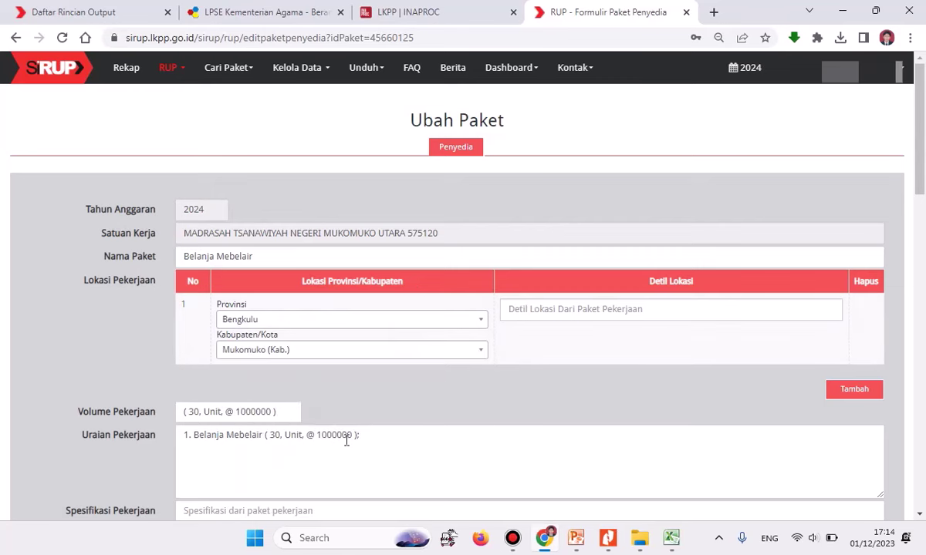
pyautogui.click(537, 307)
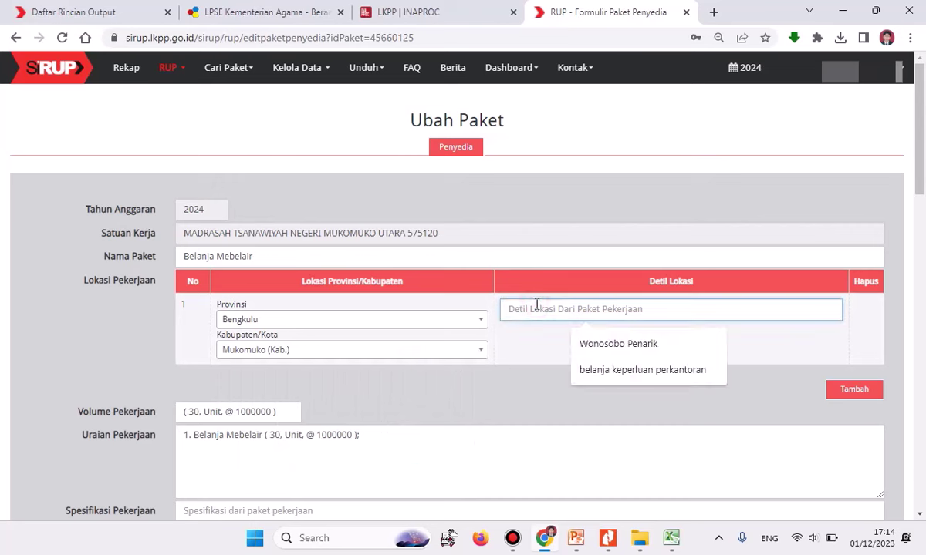
pyautogui.write('M')
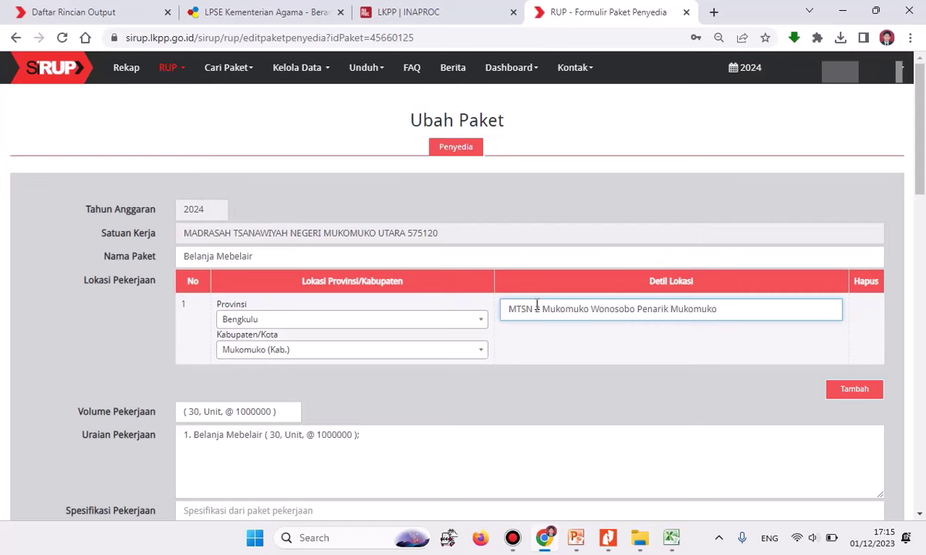
# Copy the Uraian Pekerjaan text "1. Belanja Mebelair ( 30, Unit, @ 1000000 );" into Spesifikasi Pekerjaan
pyautogui.scroll(-2, 445, 374)
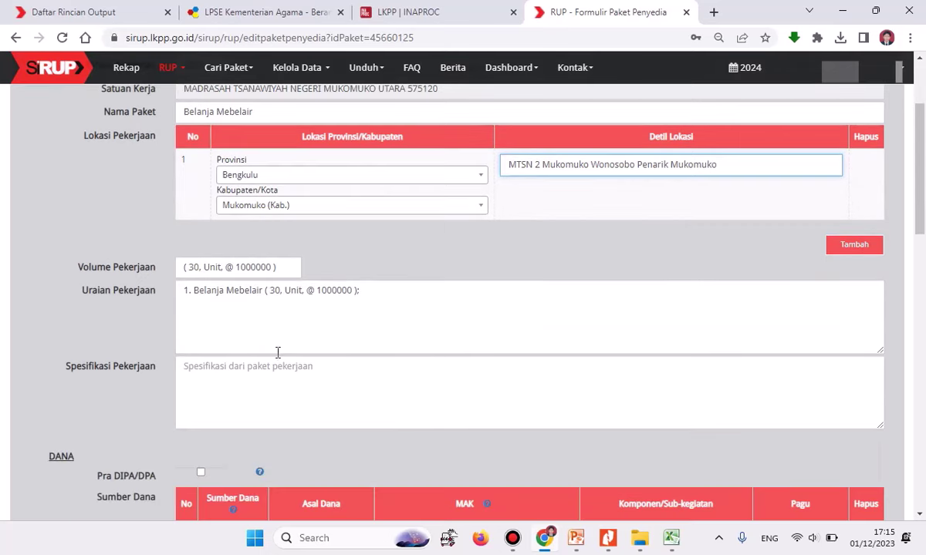
pyautogui.moveTo(367, 297); pyautogui.dragTo(154, 299)
pyautogui.rightClick(215, 293)
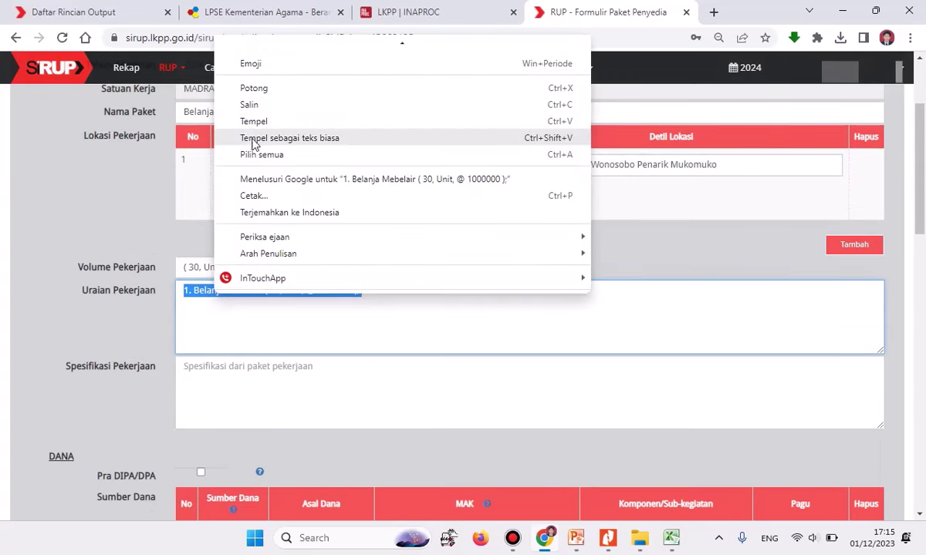
pyautogui.click(249, 104)
pyautogui.click(220, 355)
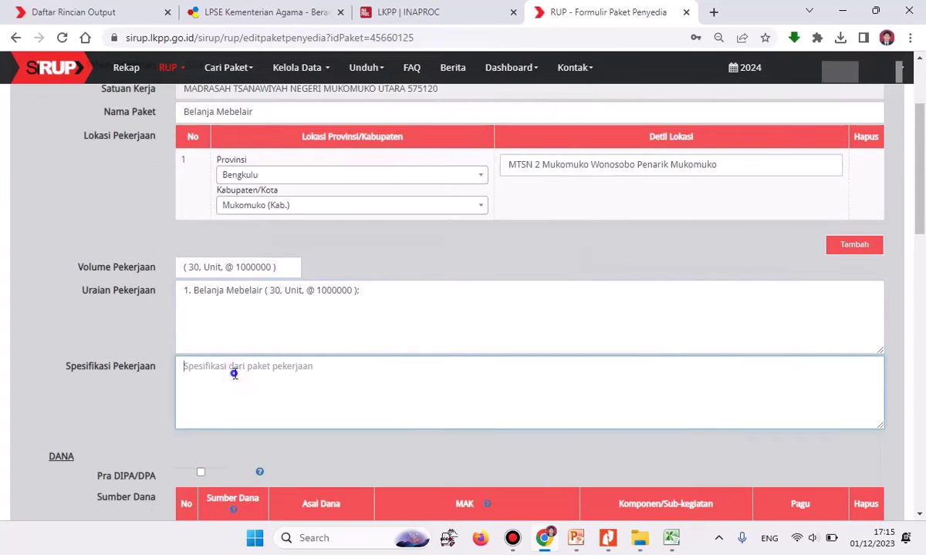
pyautogui.rightClick(224, 358)
pyautogui.click(287, 259)
# Set the package's Asal Dana to A - RUPIAH MURNI (RM) and its Jenis Pengadaan to Barang
pyautogui.scroll(-2, 323, 388)
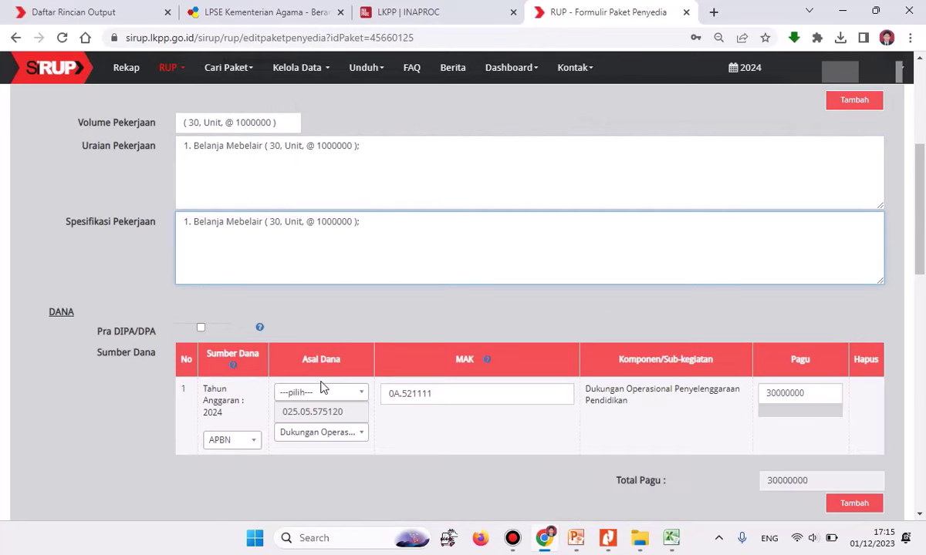
pyautogui.scroll(-1, 322, 388)
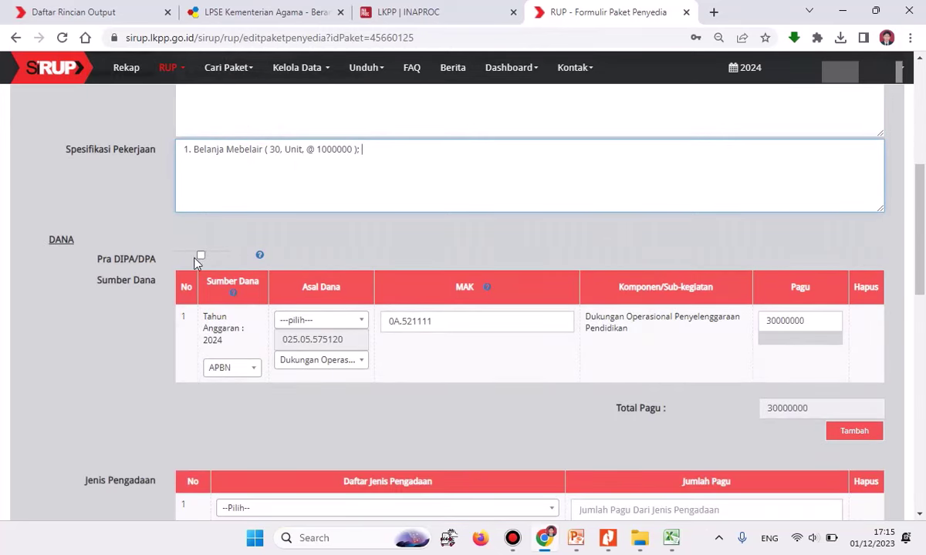
pyautogui.click(307, 320)
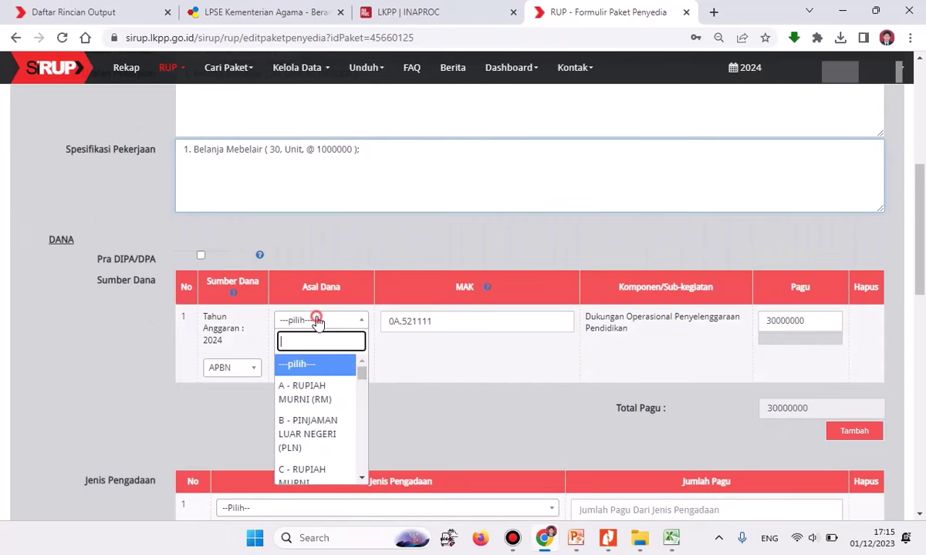
pyautogui.click(308, 386)
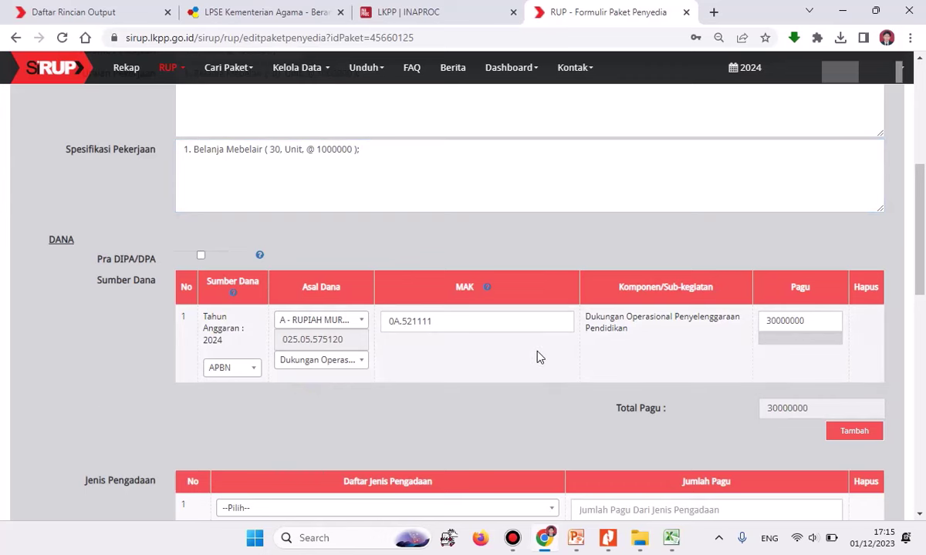
pyautogui.scroll(-2, 540, 357)
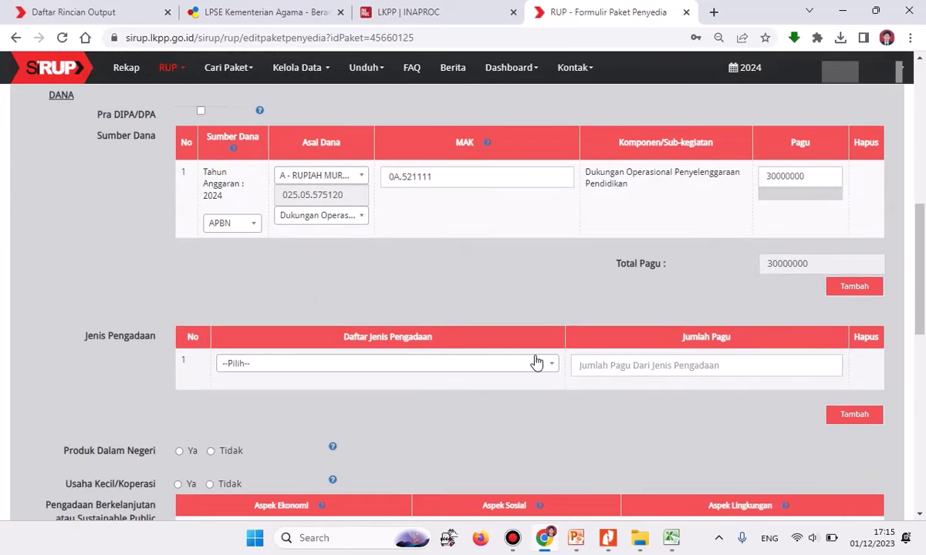
pyautogui.click(254, 366)
pyautogui.click(259, 433)
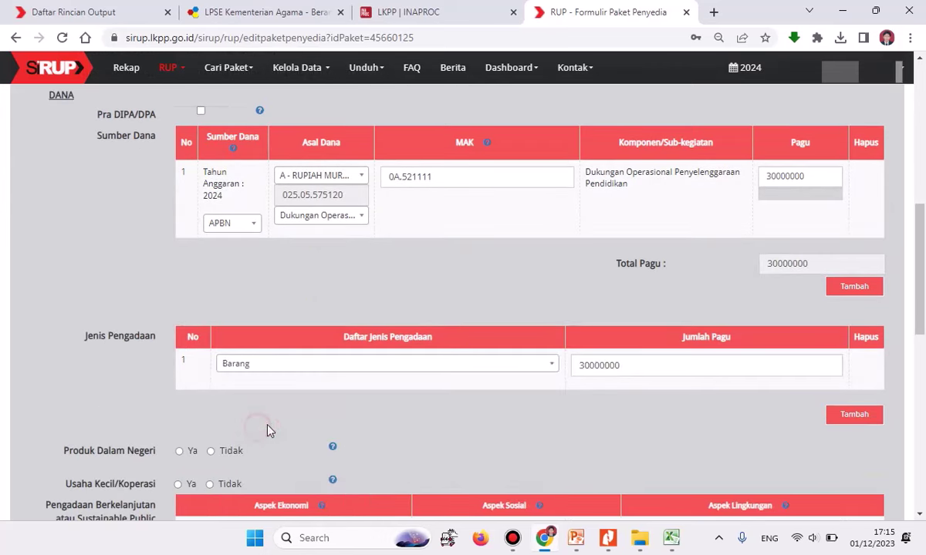
# Answer Ya for both Produk Dalam Negeri and Usaha Kecil/Koperasi
pyautogui.scroll(-2, 547, 370)
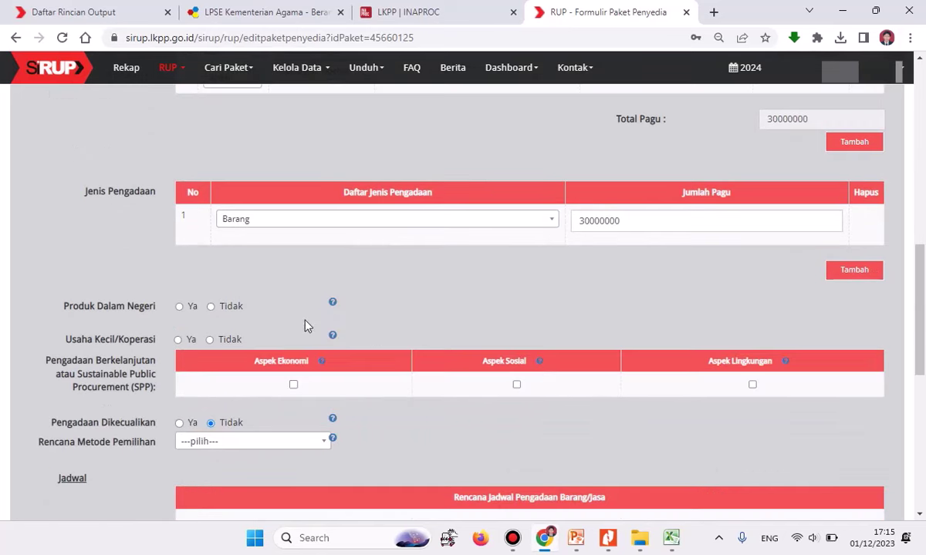
pyautogui.click(179, 308)
pyautogui.scroll(-1, 262, 341)
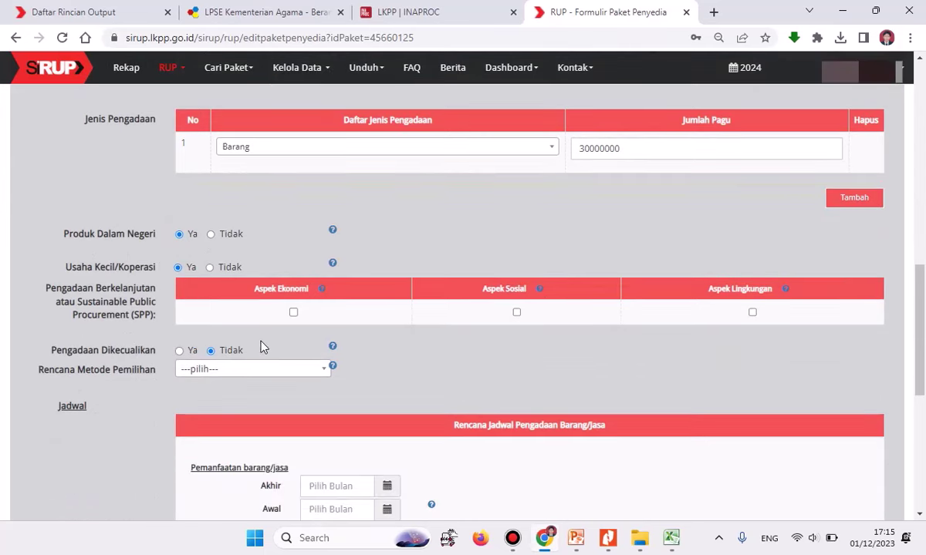
# Set the Belanja Mebelair package's Rencana Metode Pemilihan to Pengadaan Langsung
pyautogui.scroll(-1, 261, 351)
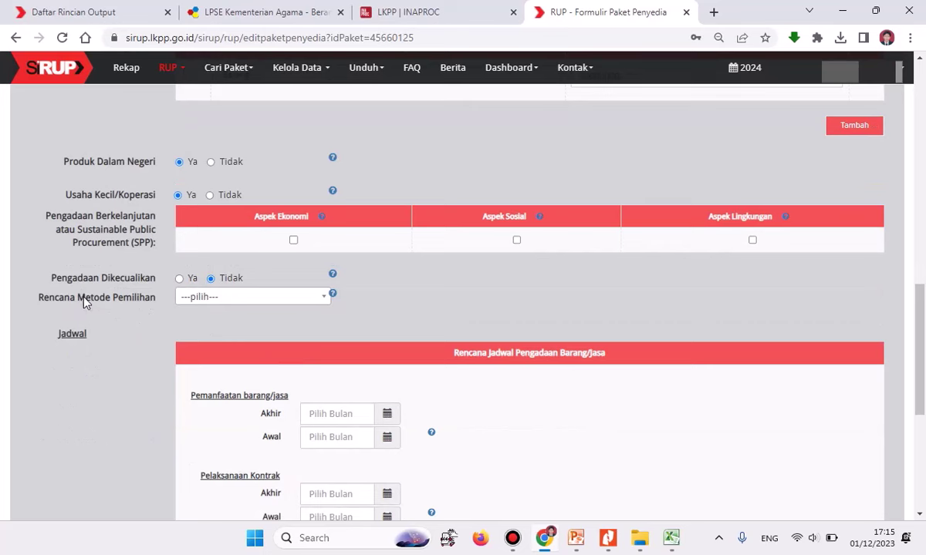
pyautogui.click(199, 301)
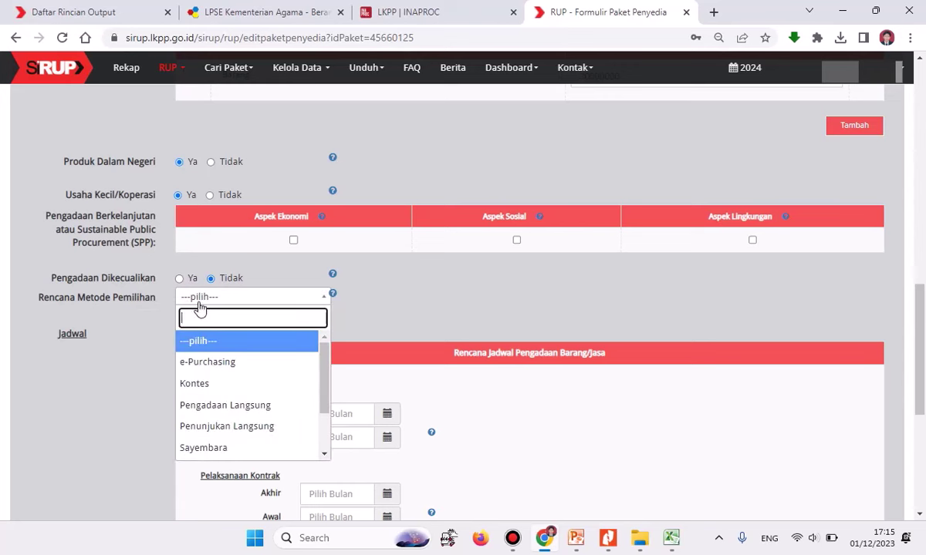
pyautogui.click(249, 409)
# Schedule Pemanfaatan barang/jasa with Akhir 2024-12 and Awal 2024-01
pyautogui.scroll(-1, 345, 360)
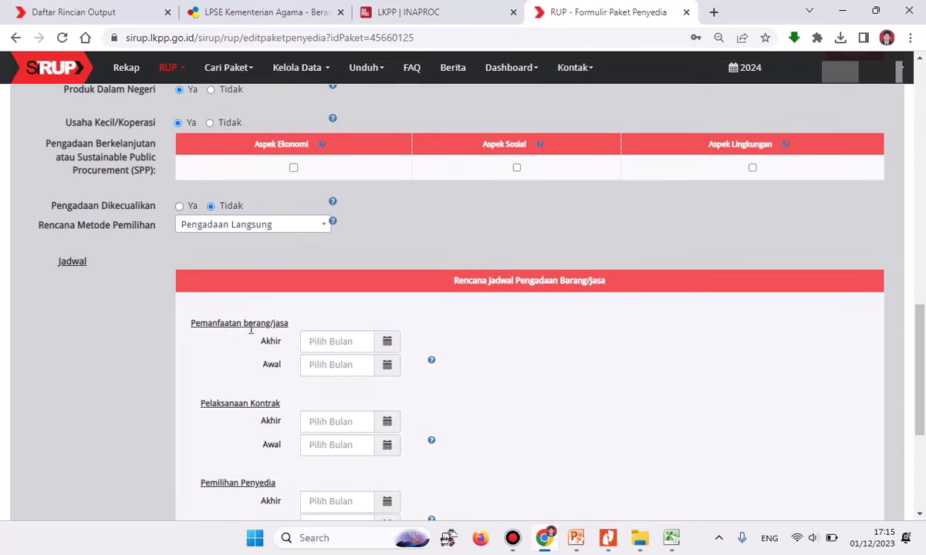
pyautogui.click(387, 343)
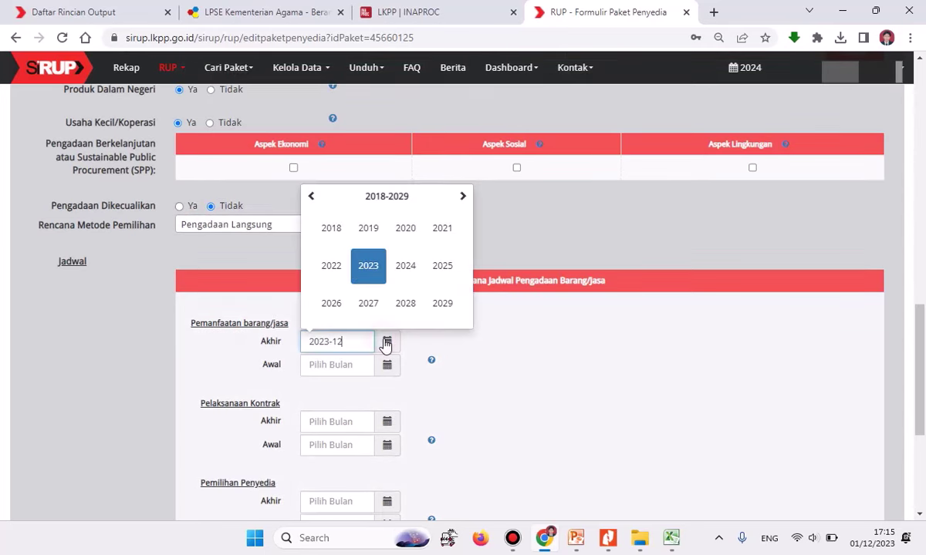
pyautogui.click(405, 266)
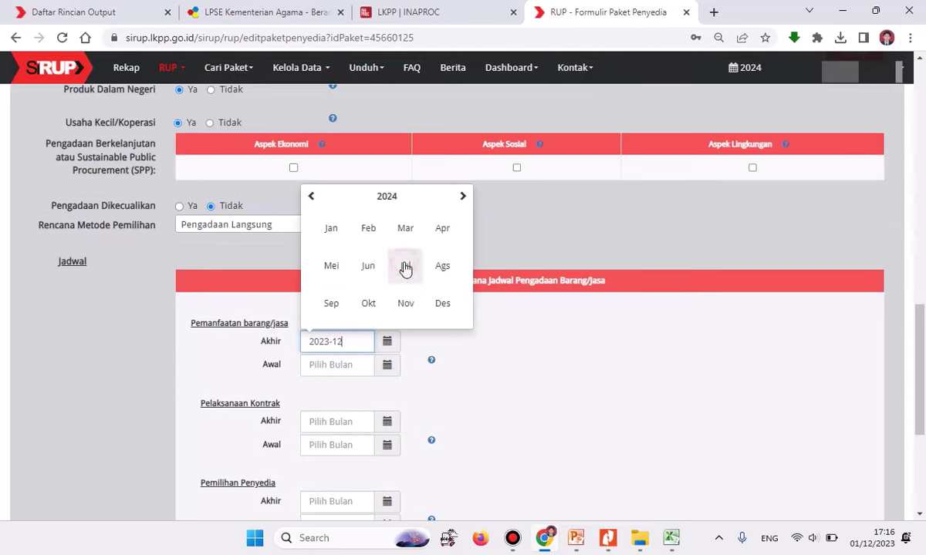
pyautogui.click(440, 303)
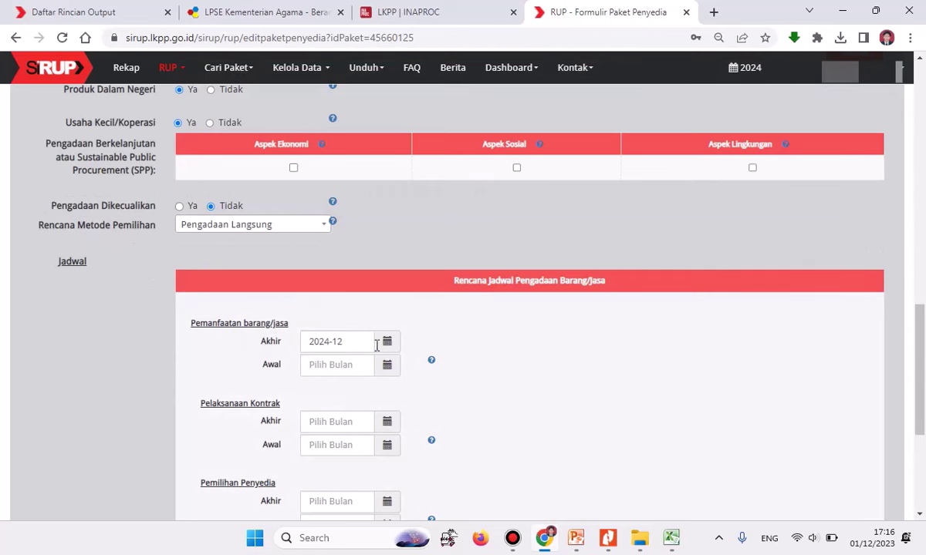
pyautogui.click(385, 368)
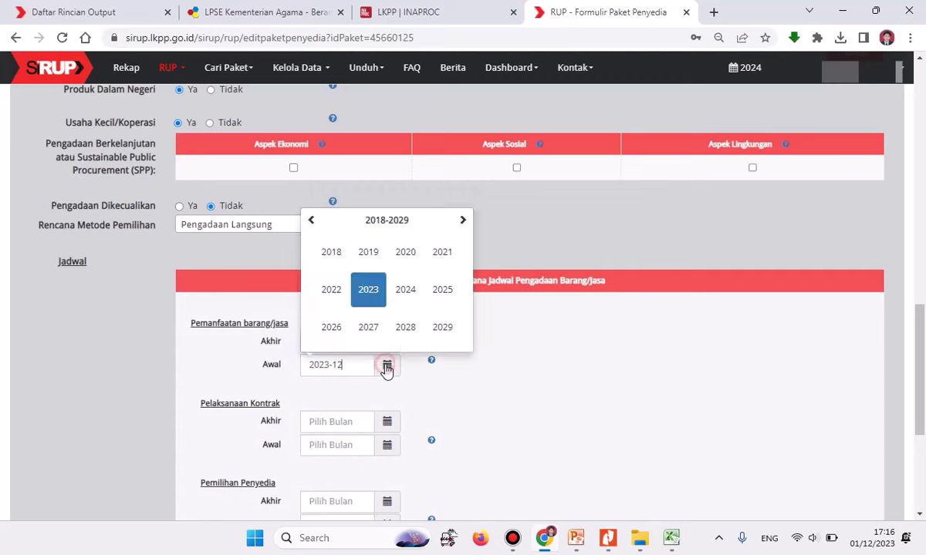
pyautogui.click(408, 296)
pyautogui.click(330, 253)
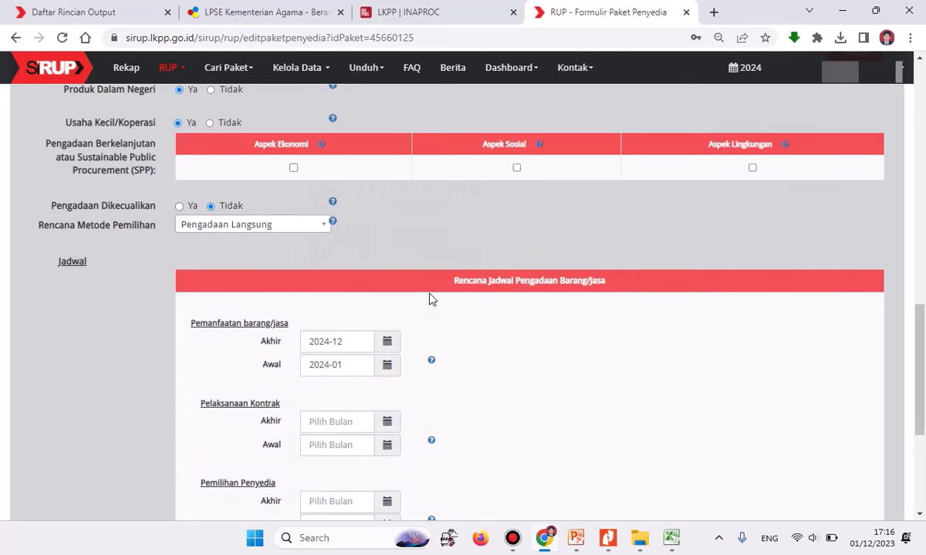
# Set the Akhir month of Pelaksanaan Kontrak to 2024-12
pyautogui.scroll(-1, 431, 297)
pyautogui.click(387, 350)
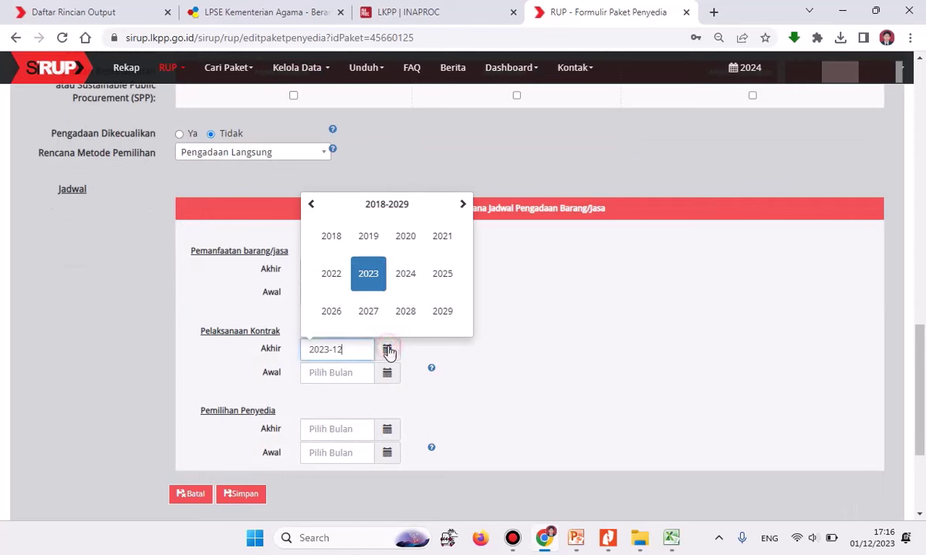
pyautogui.click(409, 280)
pyautogui.click(438, 311)
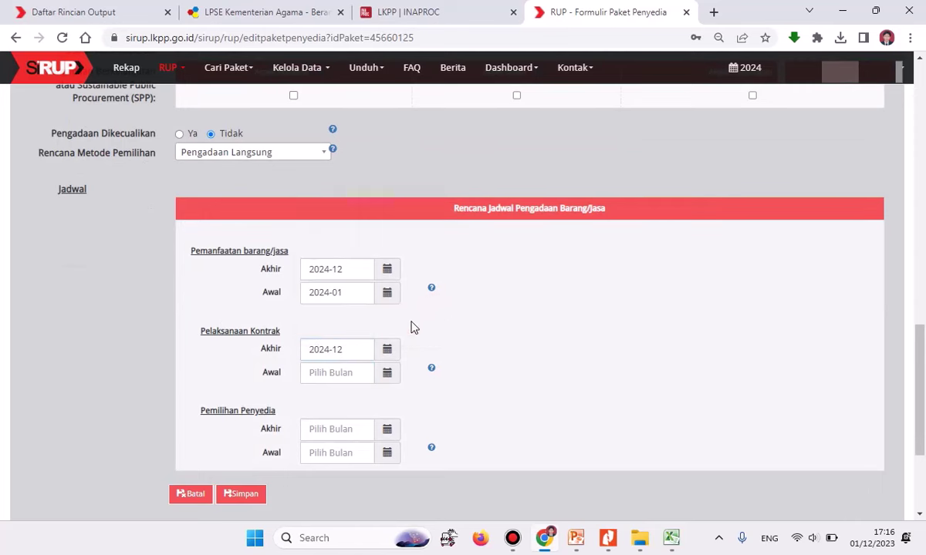
# Try to choose a 2024 Awal month for Pelaksanaan Kontrak and set the Pemilihan Penyedia Akhir to 2024-12
pyautogui.click(387, 372)
pyautogui.click(410, 302)
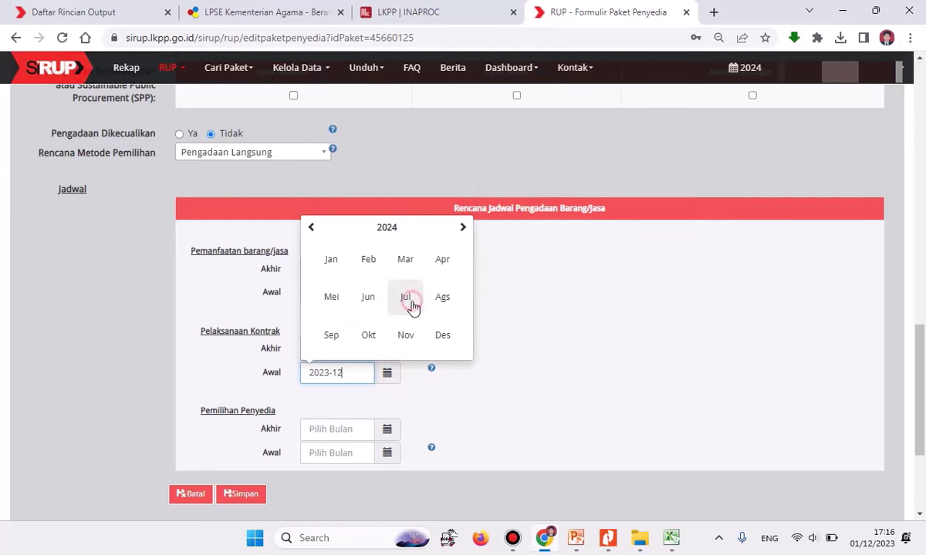
pyautogui.scroll(-2, 371, 327)
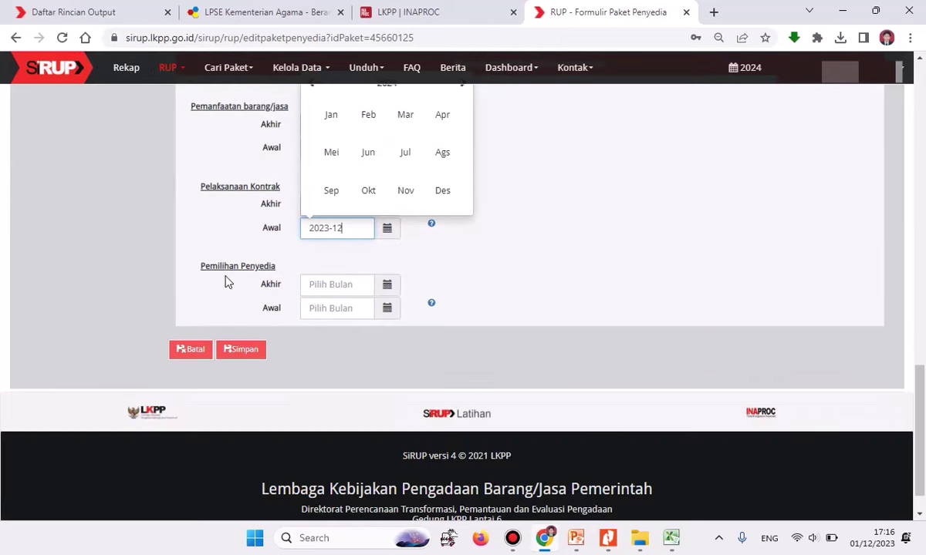
pyautogui.click(383, 288)
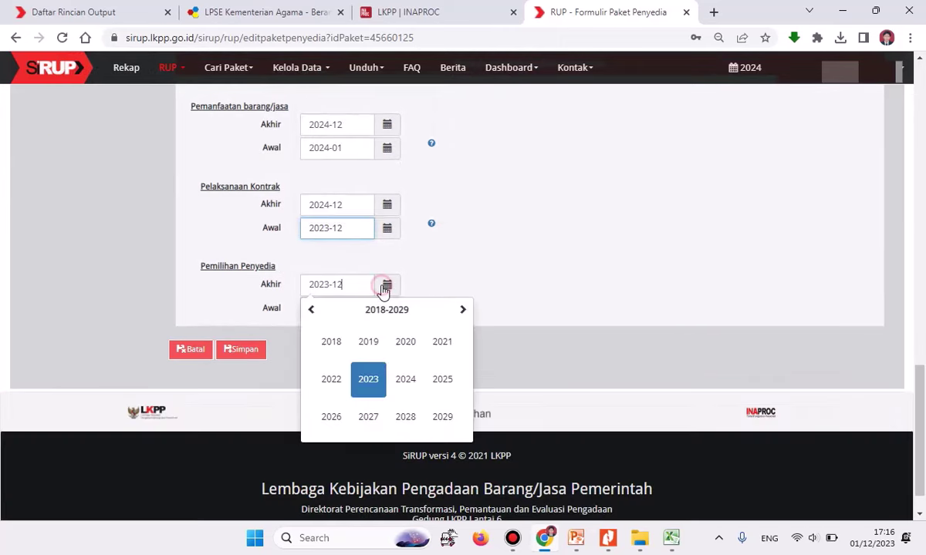
pyautogui.click(405, 379)
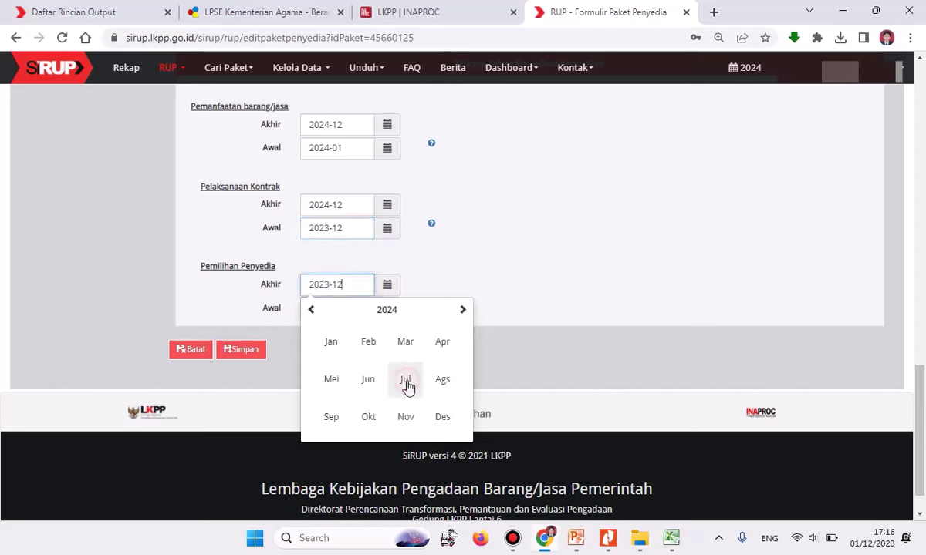
pyautogui.click(442, 417)
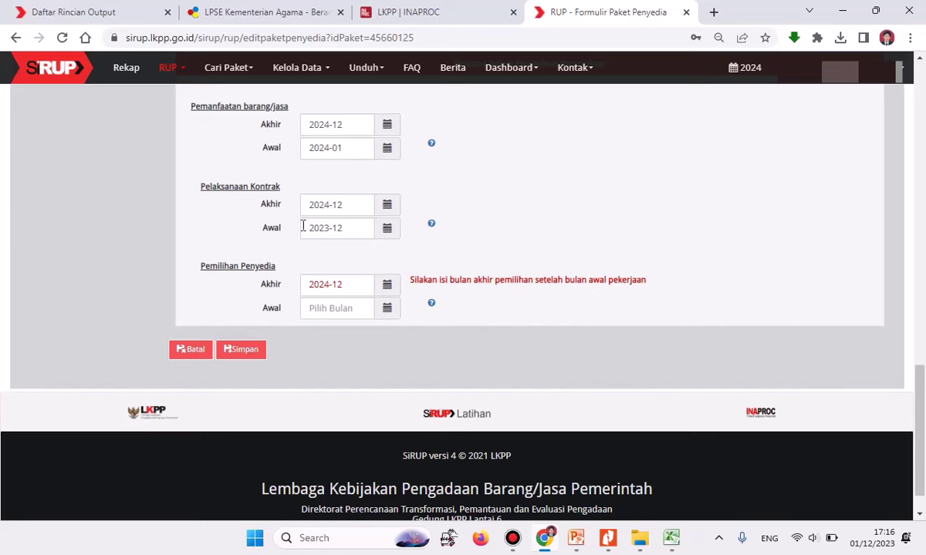
# Set the Awal month of Pelaksanaan Kontrak to 2024-01
pyautogui.click(388, 234)
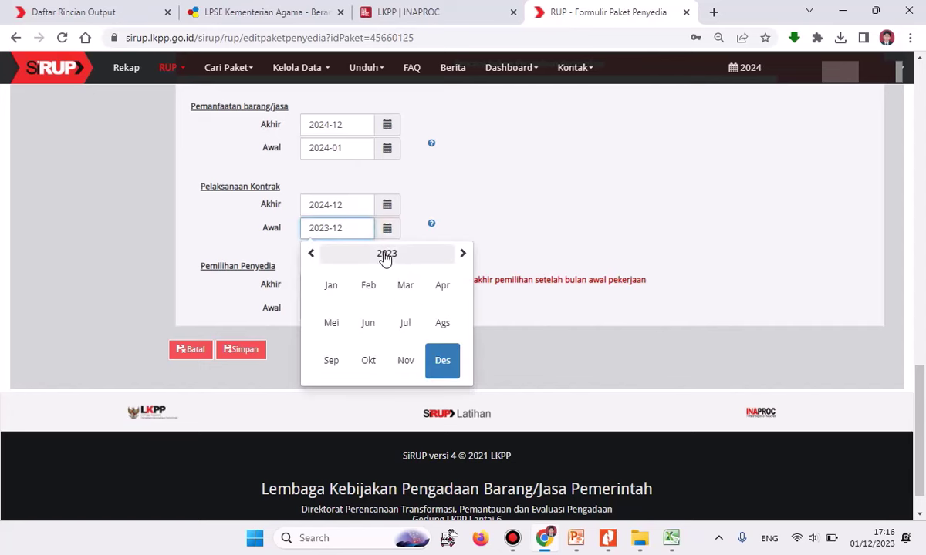
pyautogui.click(462, 253)
pyautogui.click(331, 285)
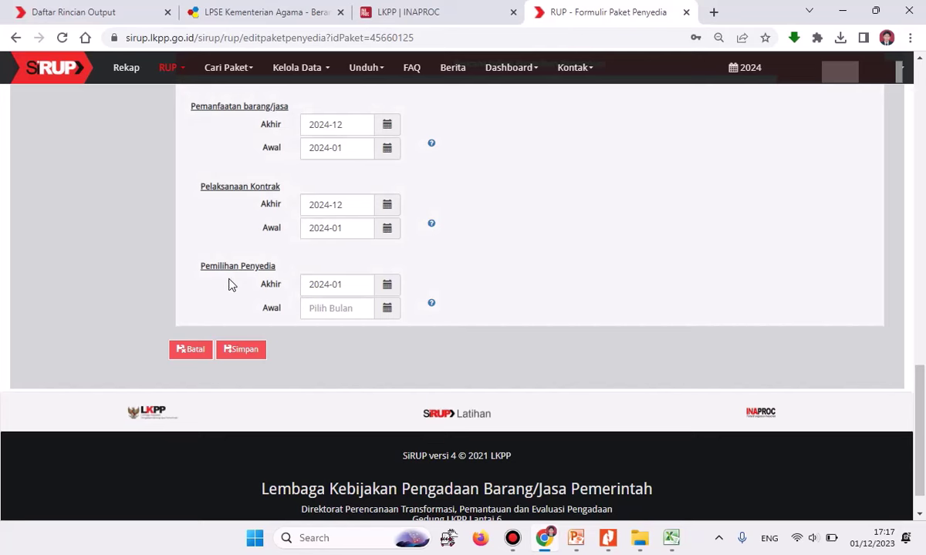
# Set both Akhir and Awal of Pemilihan Penyedia to 2024-01 and save the package
pyautogui.click(387, 288)
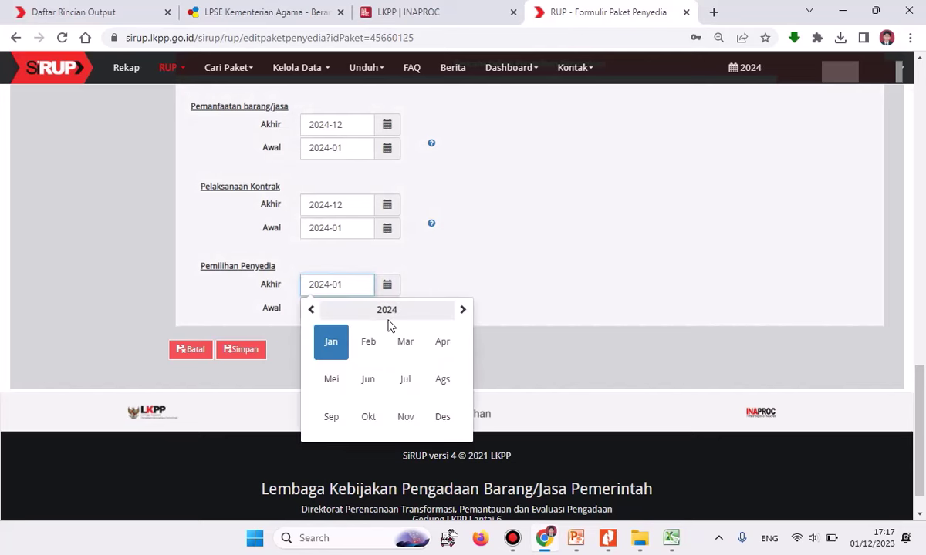
pyautogui.click(331, 348)
pyautogui.click(390, 313)
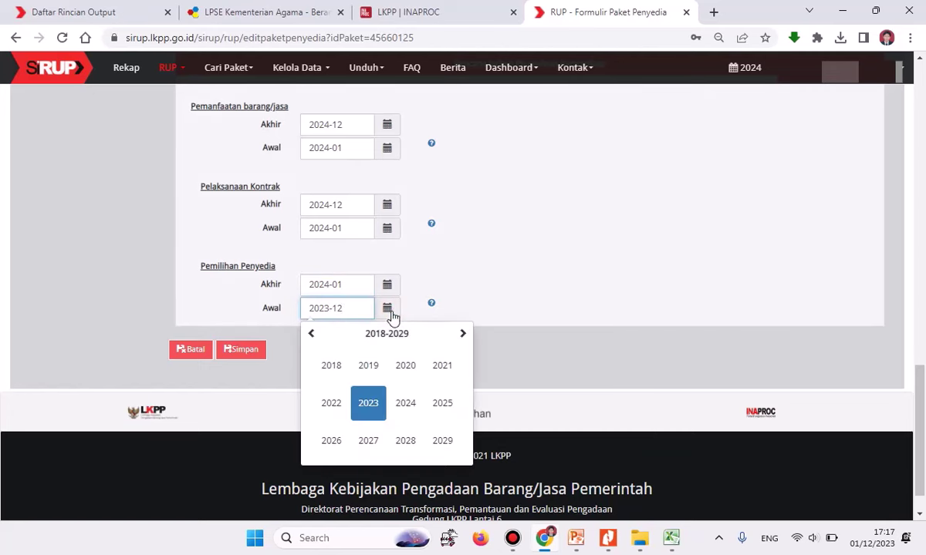
pyautogui.click(399, 403)
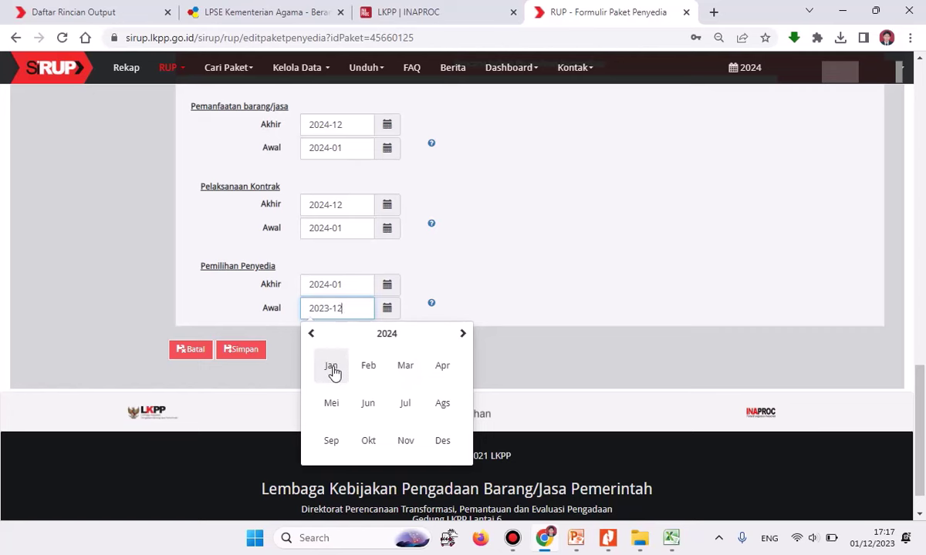
pyautogui.click(331, 367)
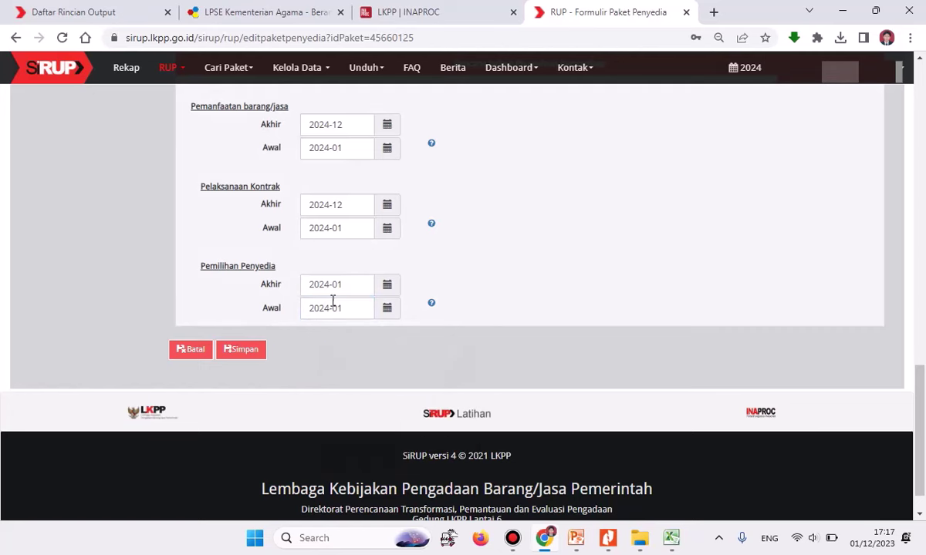
pyautogui.click(243, 350)
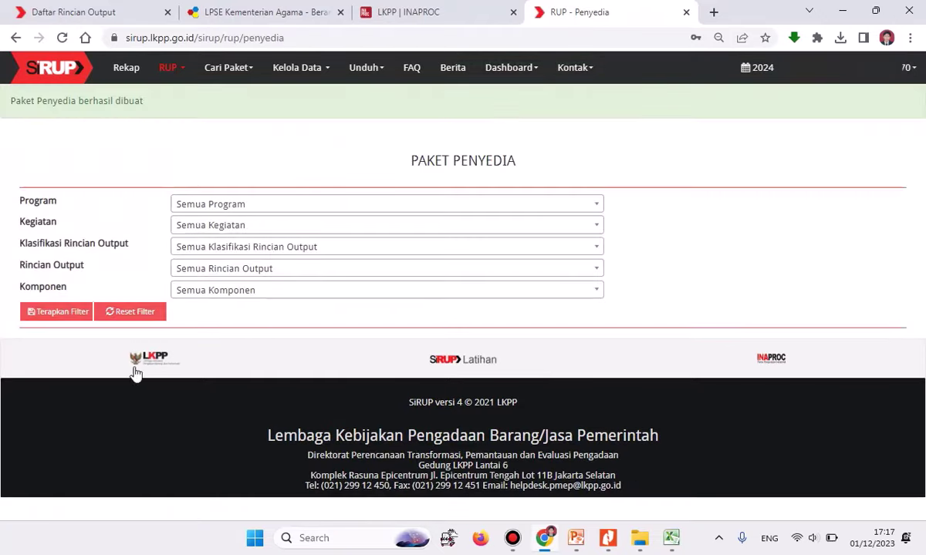
# List the Penyedia packages for all programs and activities, and check the Belanja Mebelair entry
pyautogui.click(52, 317)
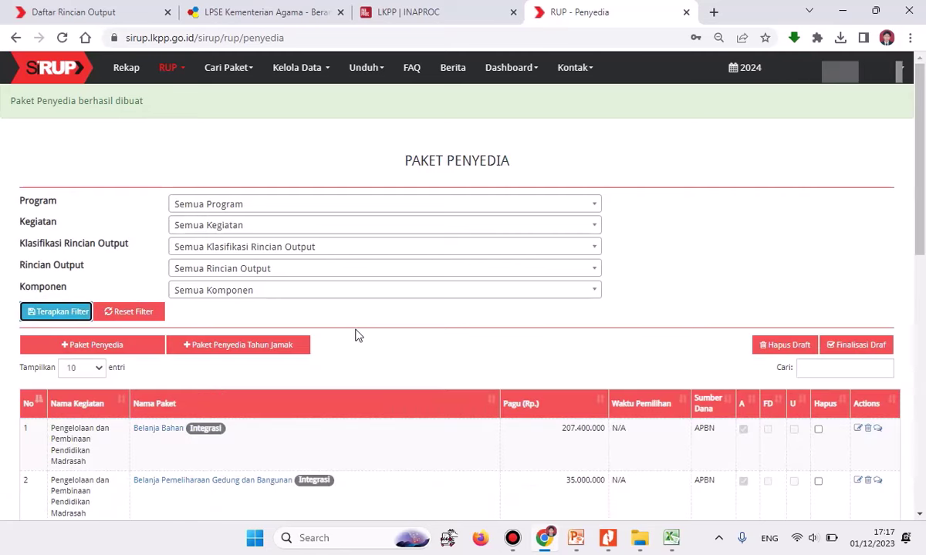
pyautogui.scroll(-2, 356, 335)
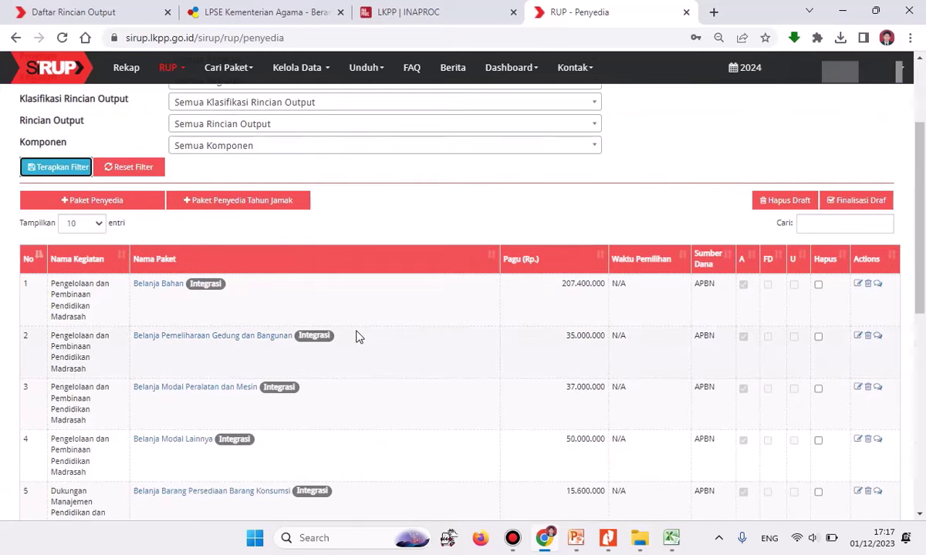
pyautogui.scroll(-5, 358, 344)
pyautogui.scroll(1, 360, 341)
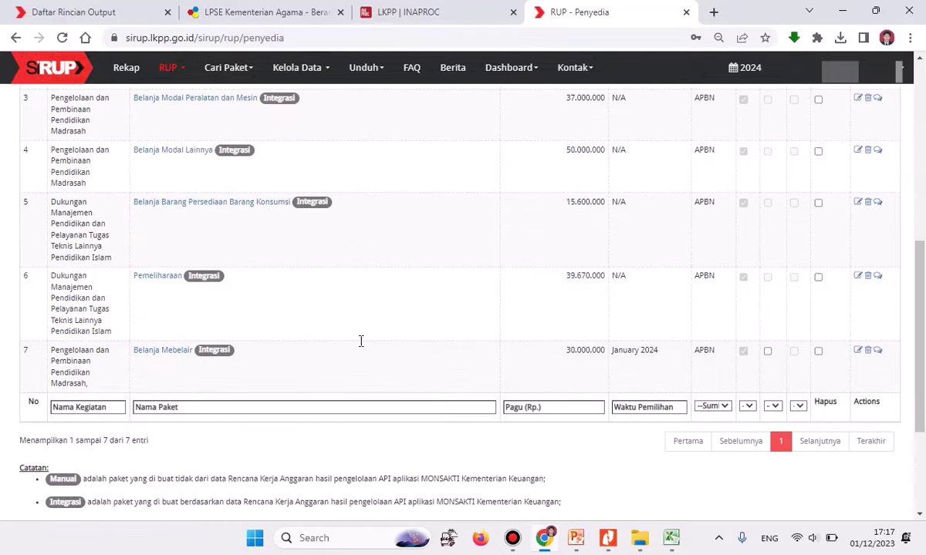
pyautogui.scroll(-1, 359, 347)
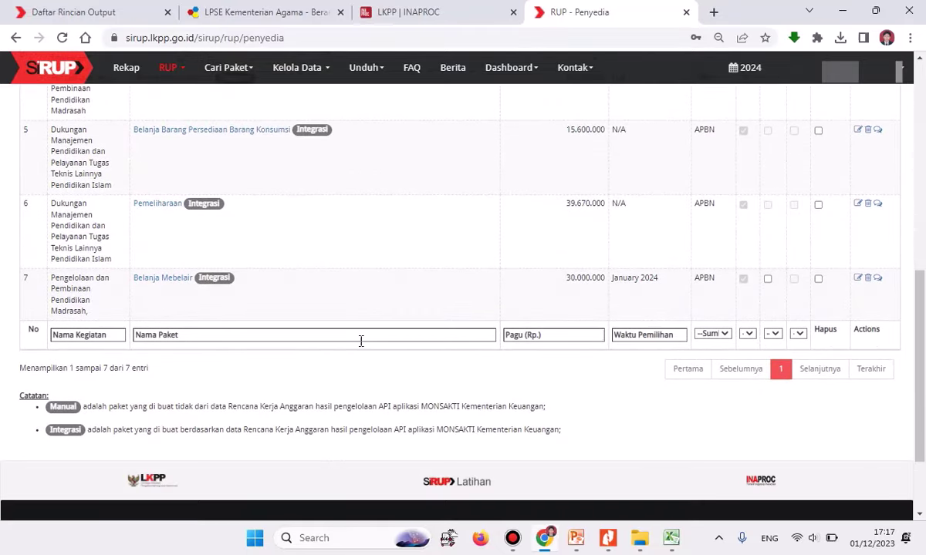
pyautogui.scroll(3, 360, 341)
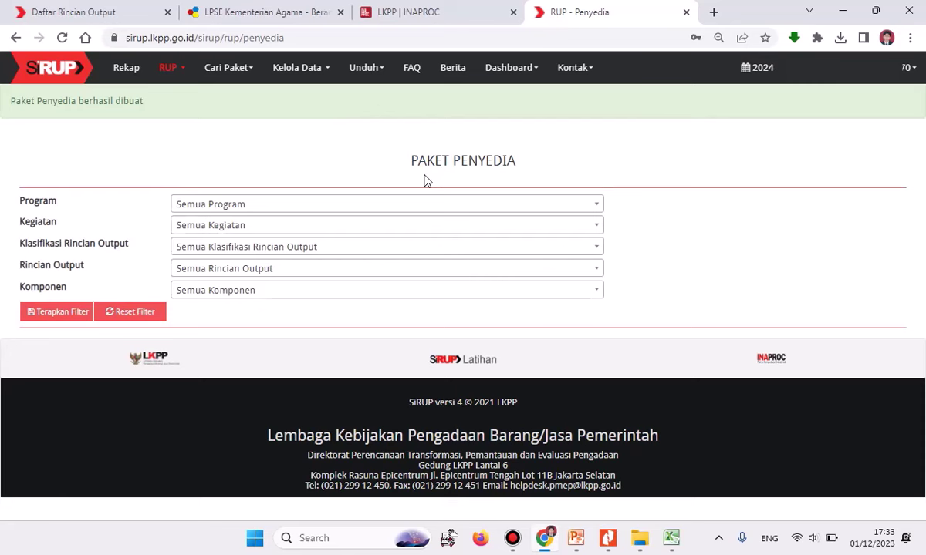
# List all Penyedia packages again and mark FD for every package, from Belanja Pemeliharaan Gedung dan Bangunan through Belanja Mebelair
pyautogui.click(46, 314)
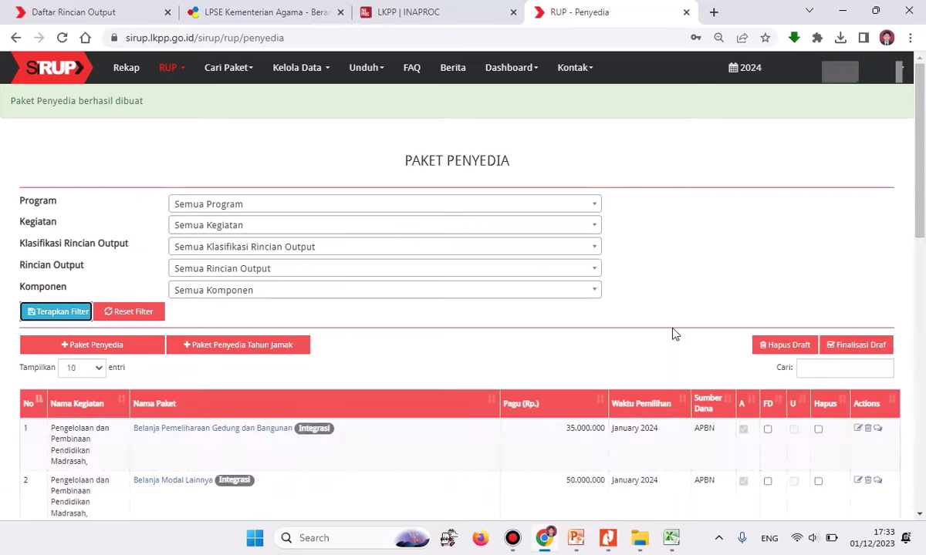
pyautogui.scroll(-3, 672, 330)
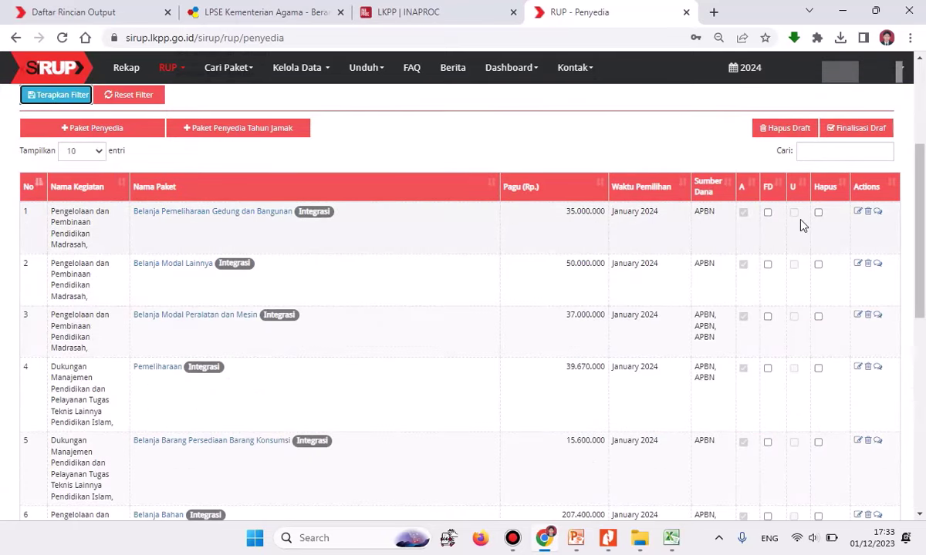
pyautogui.click(768, 213)
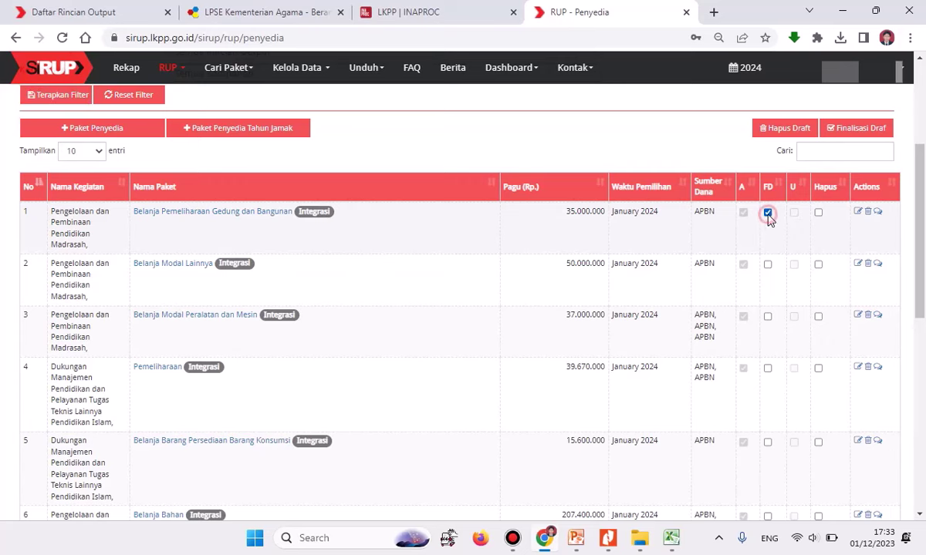
pyautogui.click(768, 265)
pyautogui.click(768, 317)
pyautogui.scroll(-1, 771, 324)
pyautogui.click(768, 295)
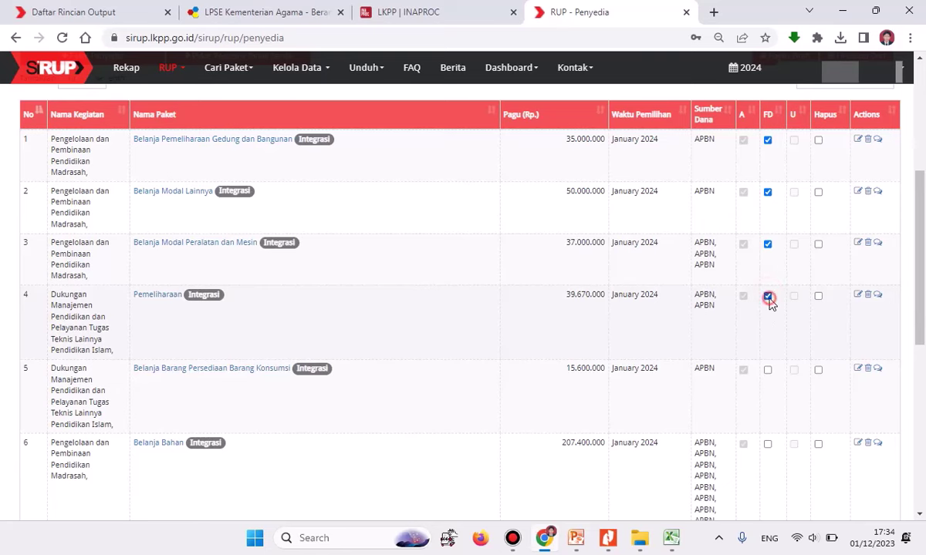
pyautogui.click(767, 370)
pyautogui.scroll(-3, 768, 376)
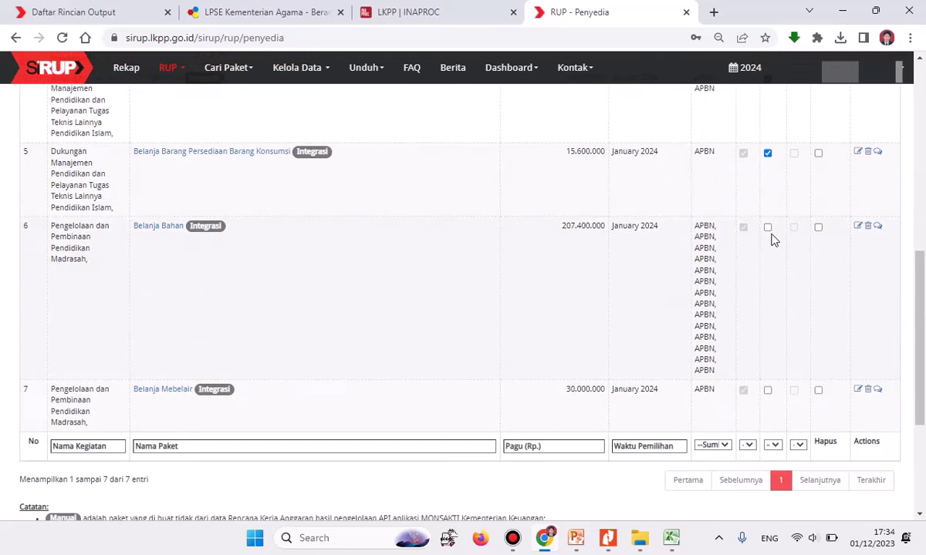
pyautogui.click(768, 229)
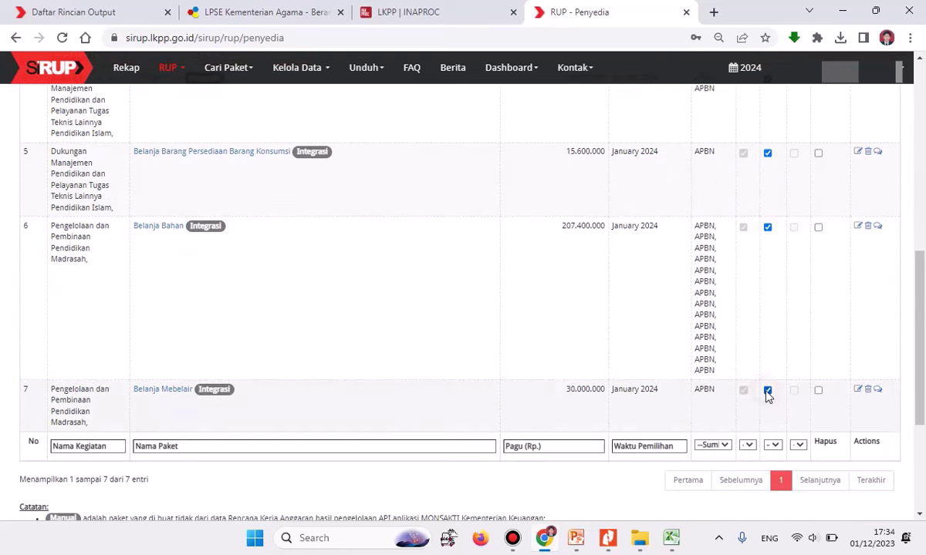
# Finalize the Penyedia package drafts marked FD and confirm the finalization
pyautogui.scroll(7, 771, 370)
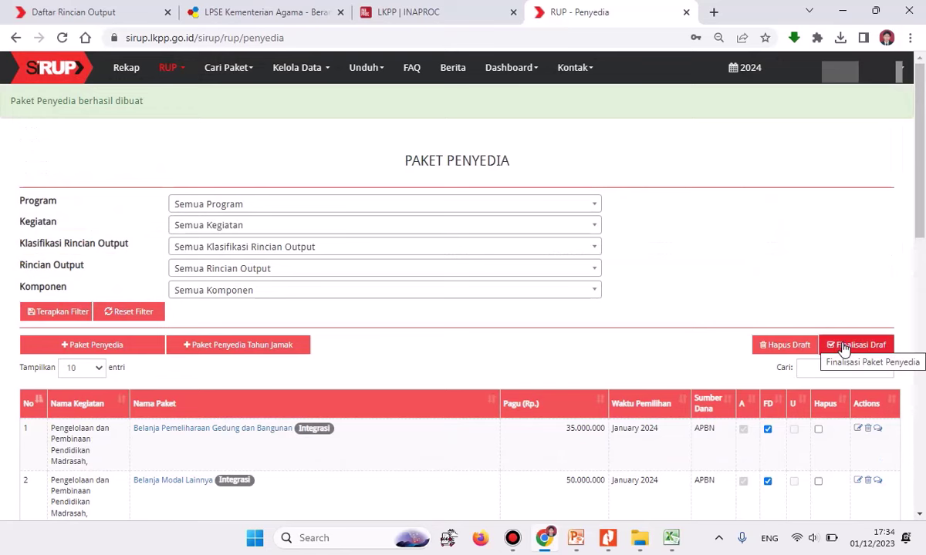
pyautogui.click(843, 347)
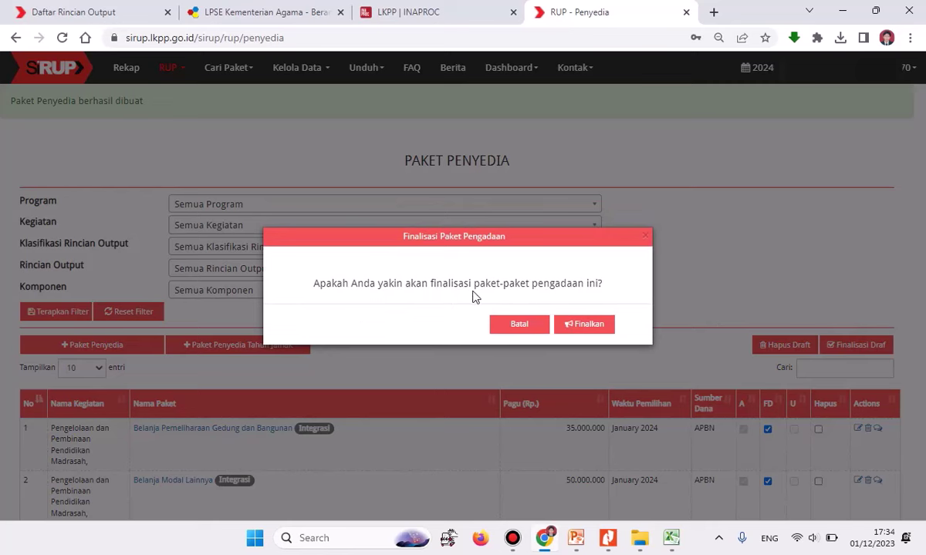
pyautogui.click(586, 328)
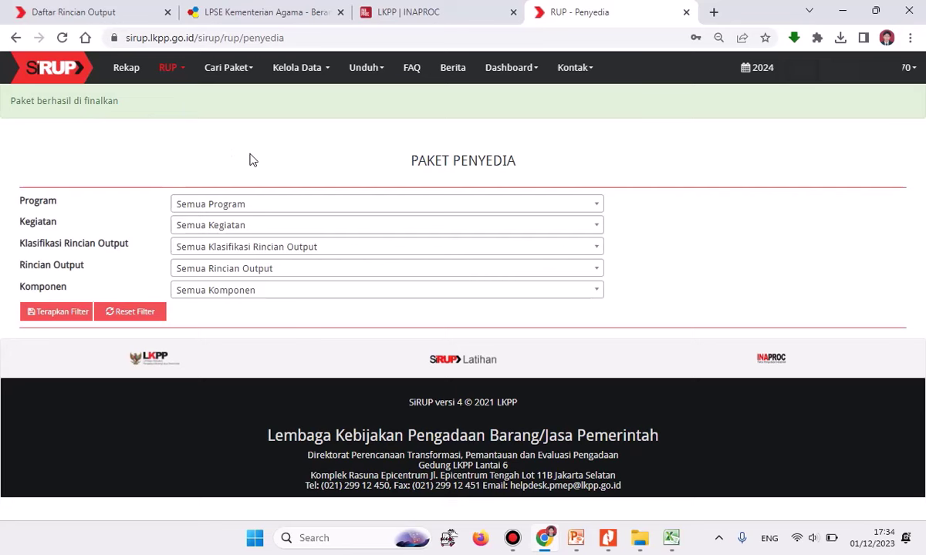
# List the Swakelola packages for all programs and activities, and open Honor Kuasa Pengguna Anggaran (KPA) for editing
pyautogui.click(168, 71)
pyautogui.click(183, 164)
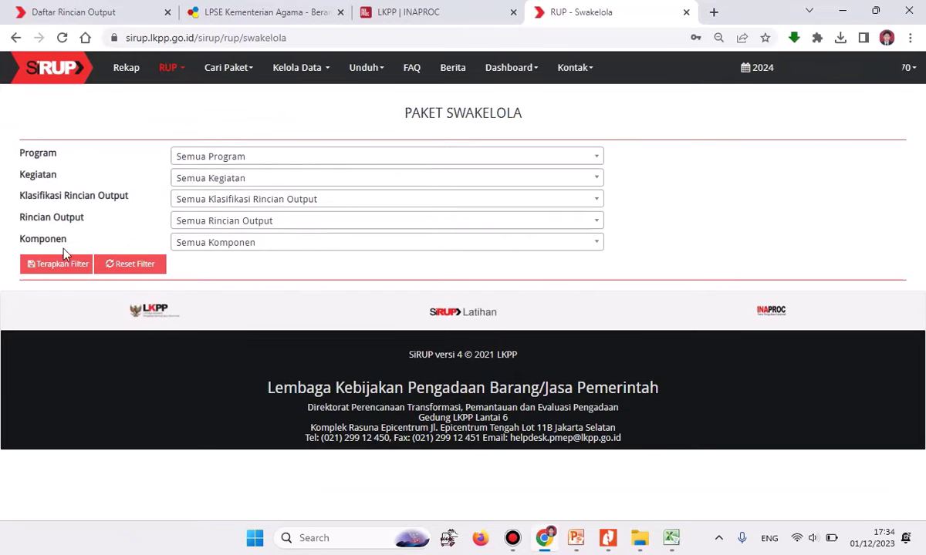
pyautogui.click(54, 266)
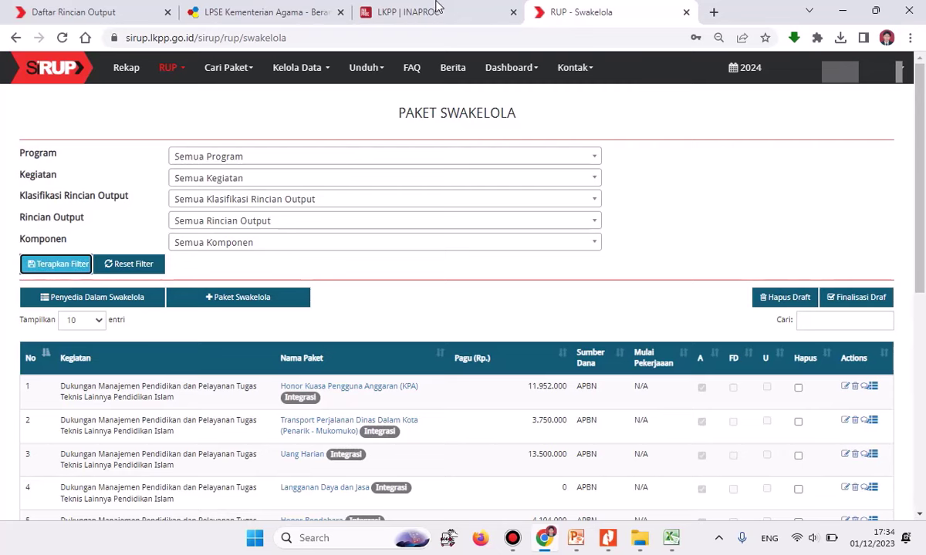
pyautogui.moveTo(498, 8)
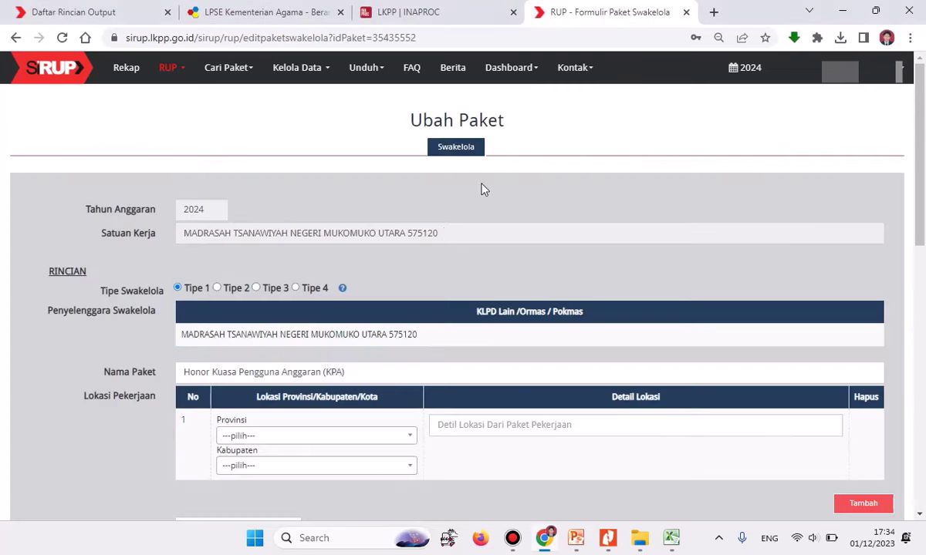
# Set the work location to Bengkulu province, Mukomuko (Kab.), with the saved MTSN 2 Mukomuko entry as Detail Lokasi
pyautogui.scroll(-2, 440, 239)
pyautogui.scroll(2, 440, 247)
pyautogui.click(281, 435)
pyautogui.click(258, 392)
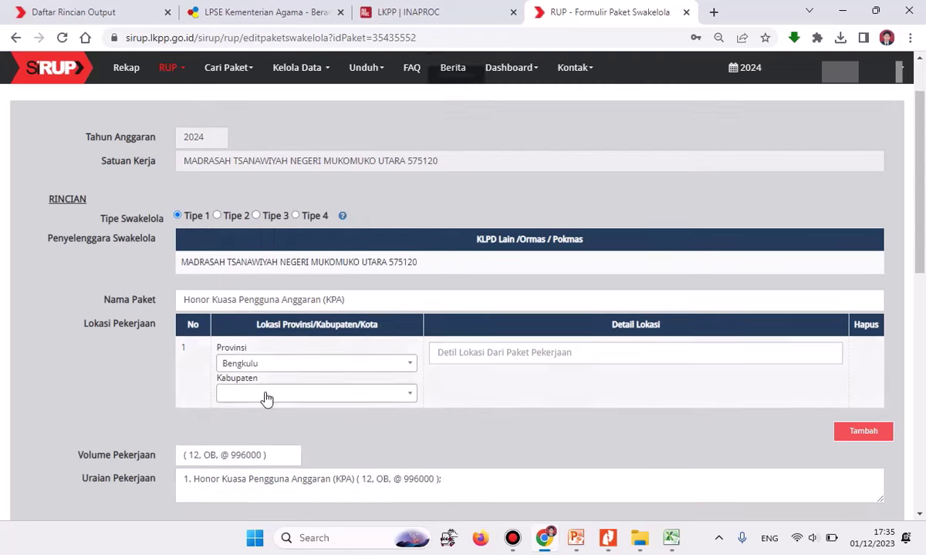
pyautogui.scroll(-2, 262, 397)
pyautogui.click(265, 322)
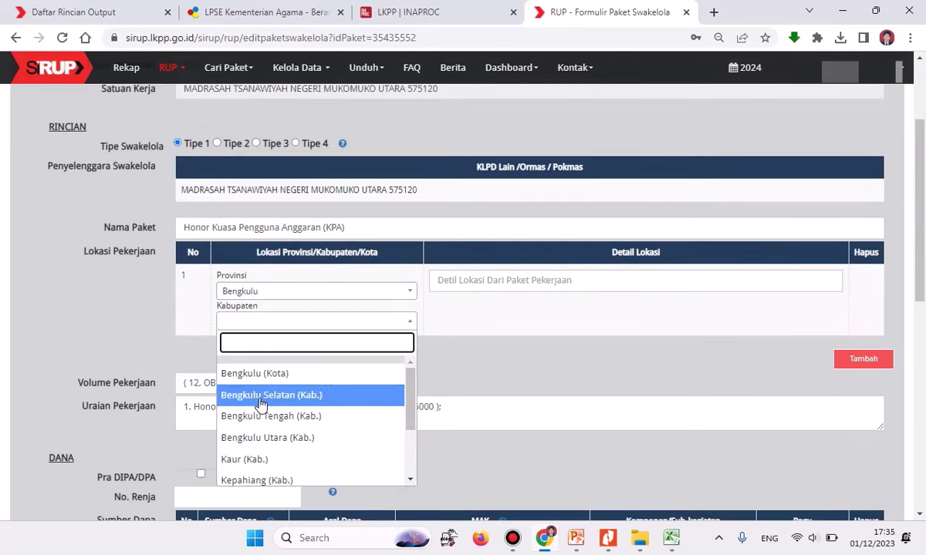
pyautogui.scroll(-1, 257, 455)
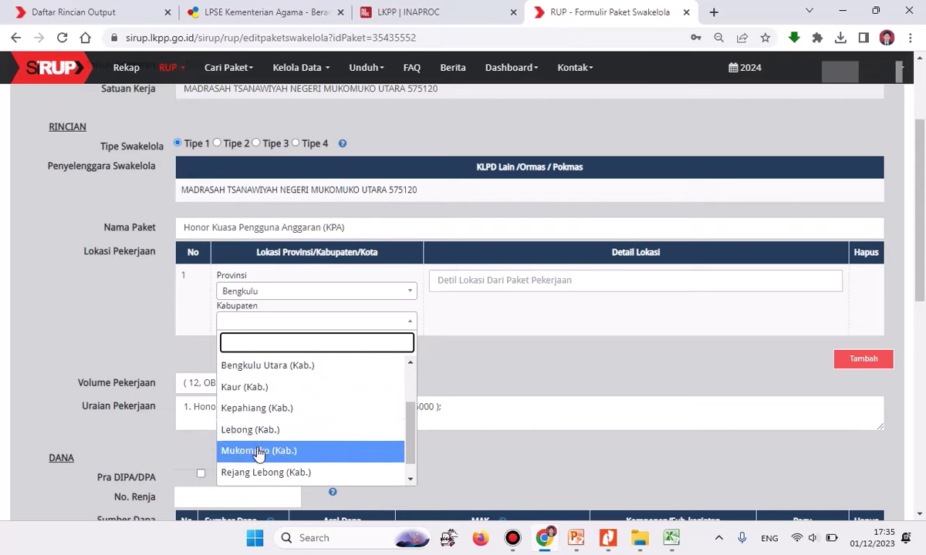
pyautogui.click(256, 452)
pyautogui.click(468, 278)
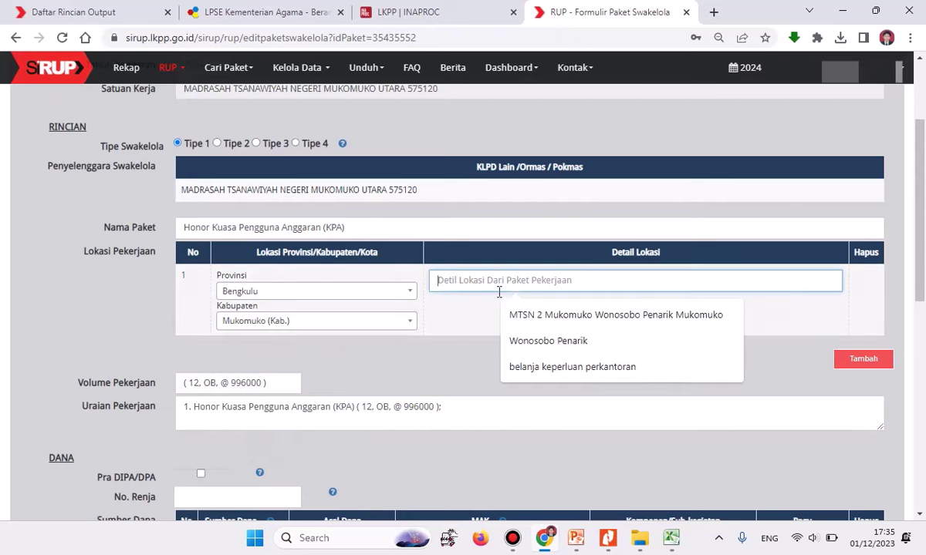
pyautogui.click(526, 321)
# Set Asal Dana of the APBN funding line to A - RUPIAH MURNI (RM)
pyautogui.scroll(-2, 448, 331)
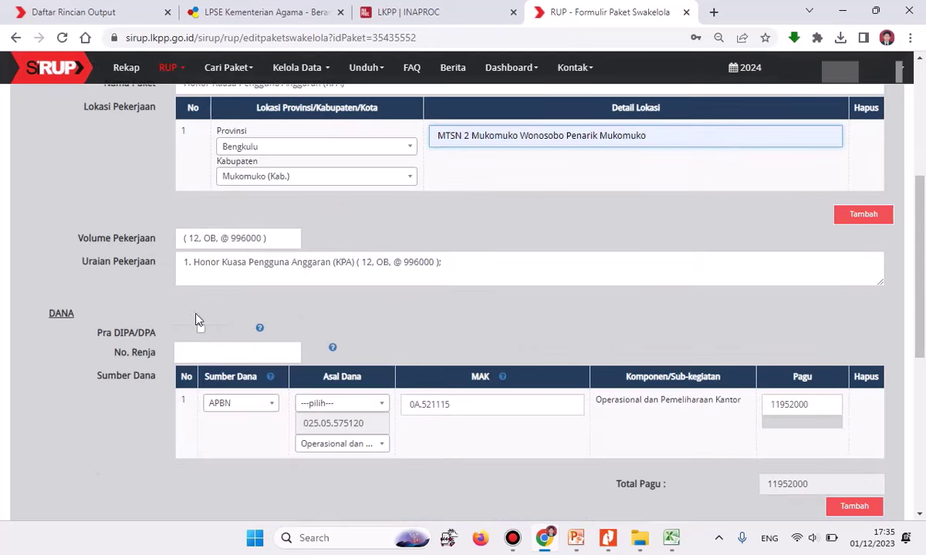
pyautogui.click(301, 402)
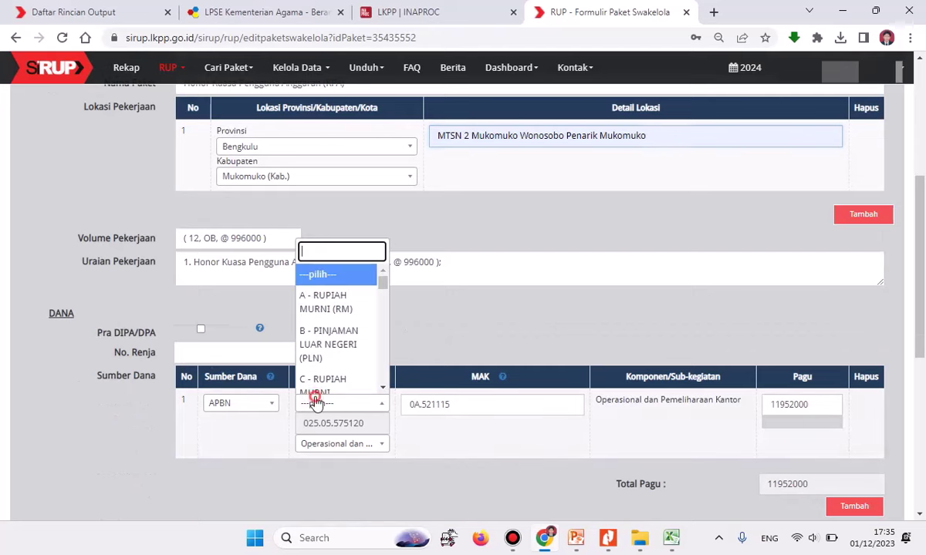
pyautogui.click(325, 304)
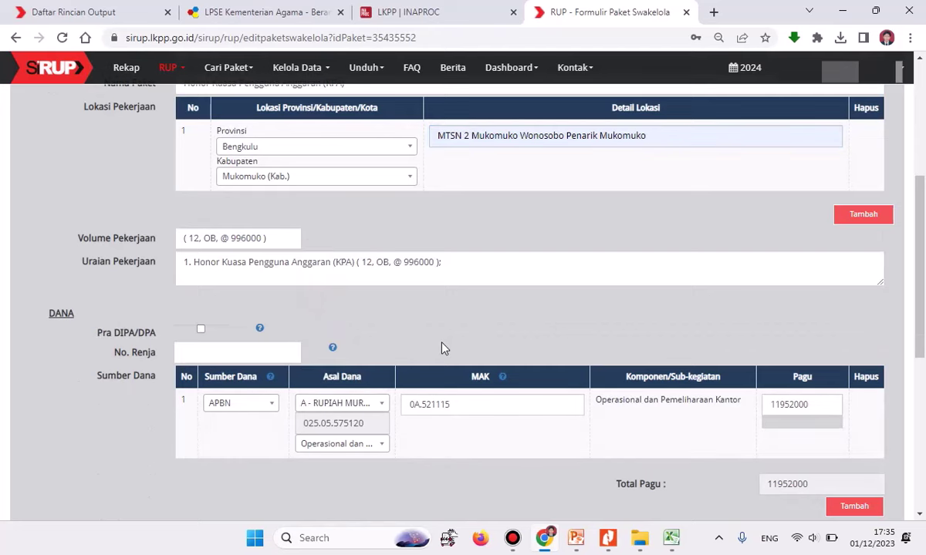
# Set Pelaksanaan Pekerjaan to Akhir 2024-12 and Awal 2024-01, and save the Swakelola package
pyautogui.scroll(-4, 443, 348)
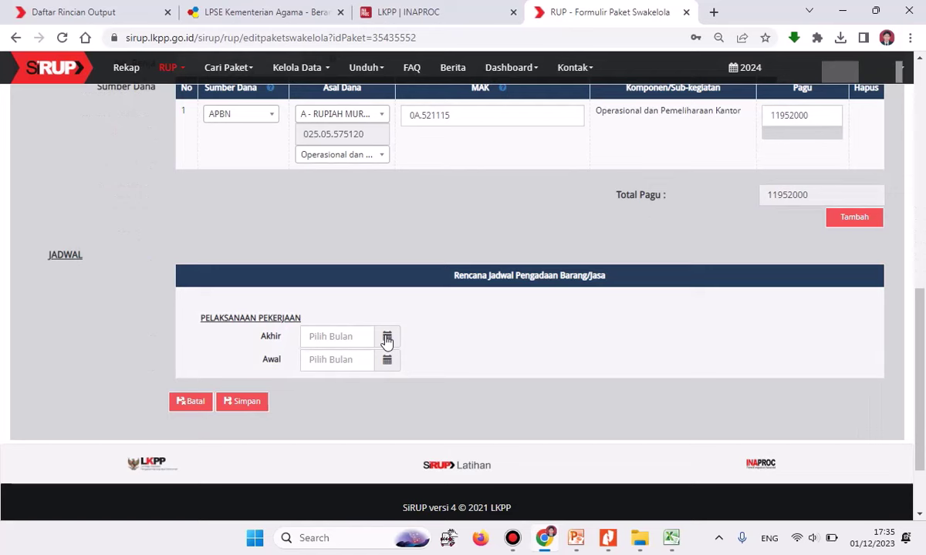
pyautogui.click(386, 340)
pyautogui.click(405, 262)
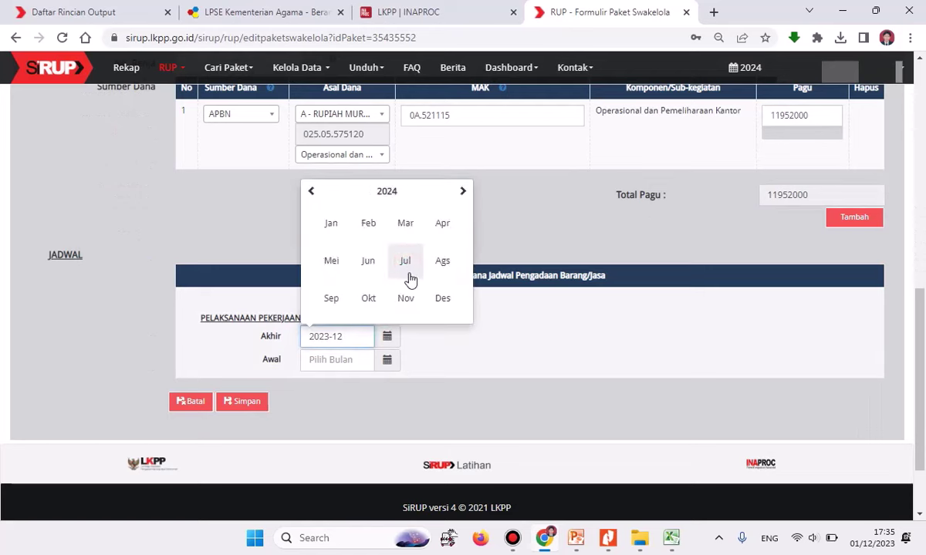
pyautogui.click(442, 299)
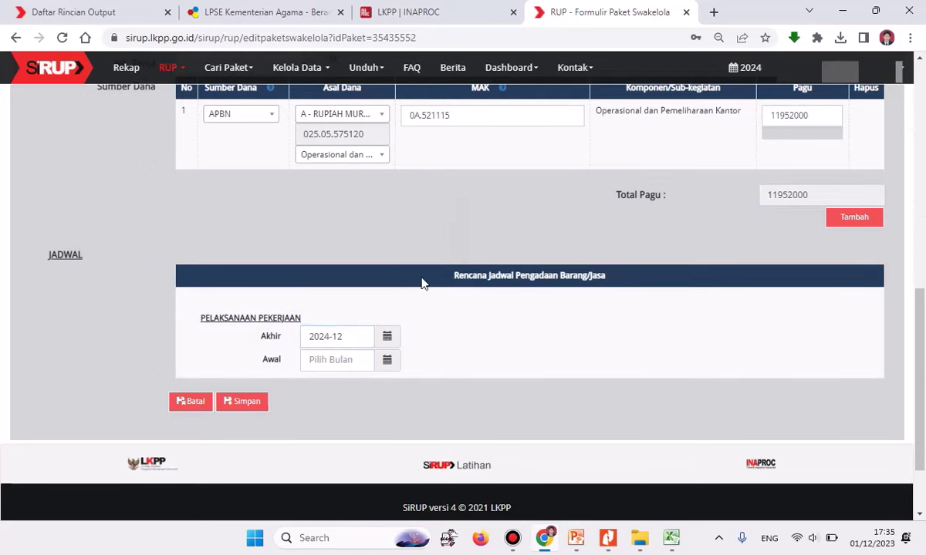
pyautogui.click(387, 361)
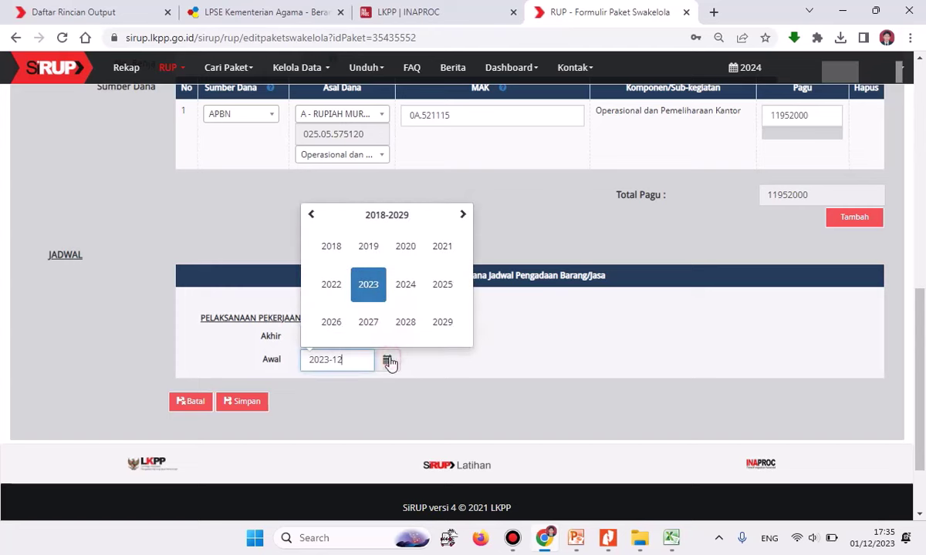
pyautogui.click(414, 289)
pyautogui.click(334, 248)
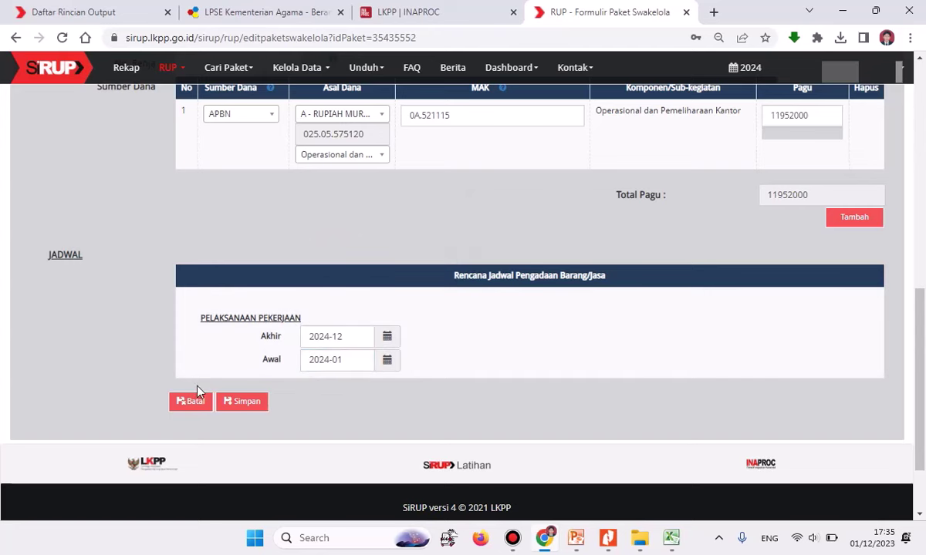
pyautogui.click(234, 408)
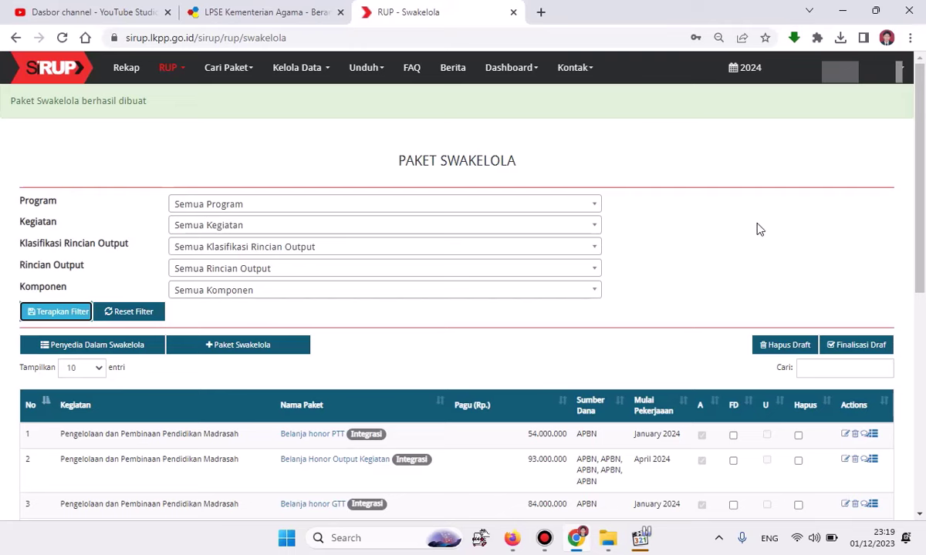
# Mark FD for all nine Swakelola packages, from Belanja honor PTT through Perjalanan Dinas Pimpinan
pyautogui.scroll(-3, 756, 233)
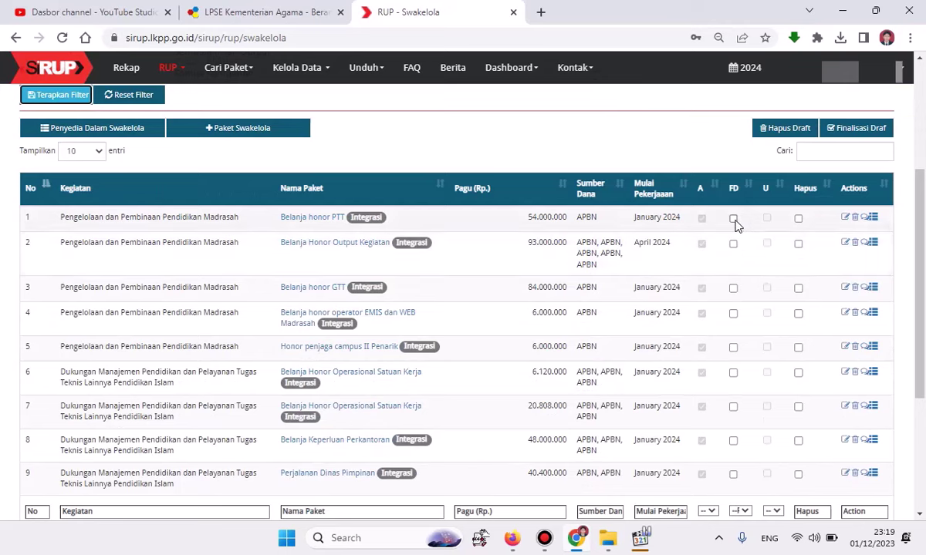
pyautogui.click(732, 218)
pyautogui.click(733, 244)
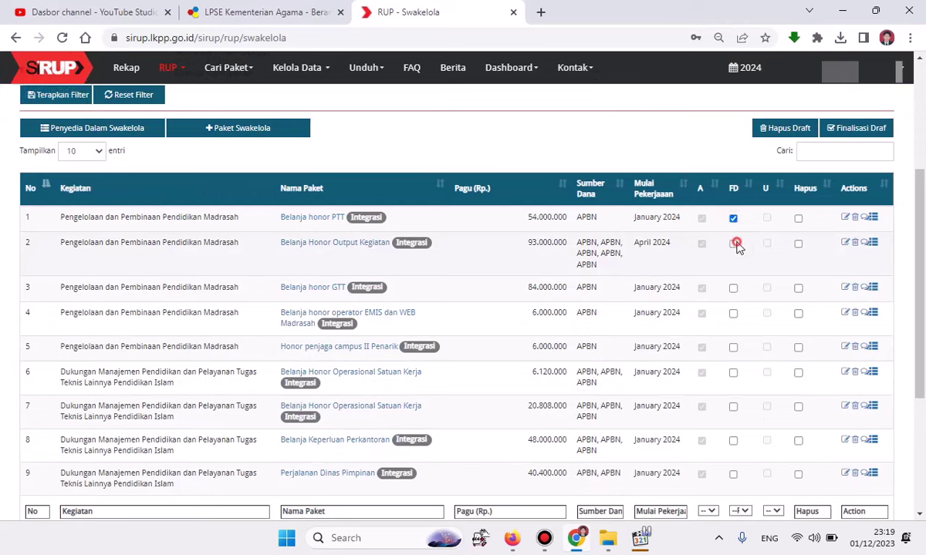
pyautogui.click(733, 290)
pyautogui.click(733, 314)
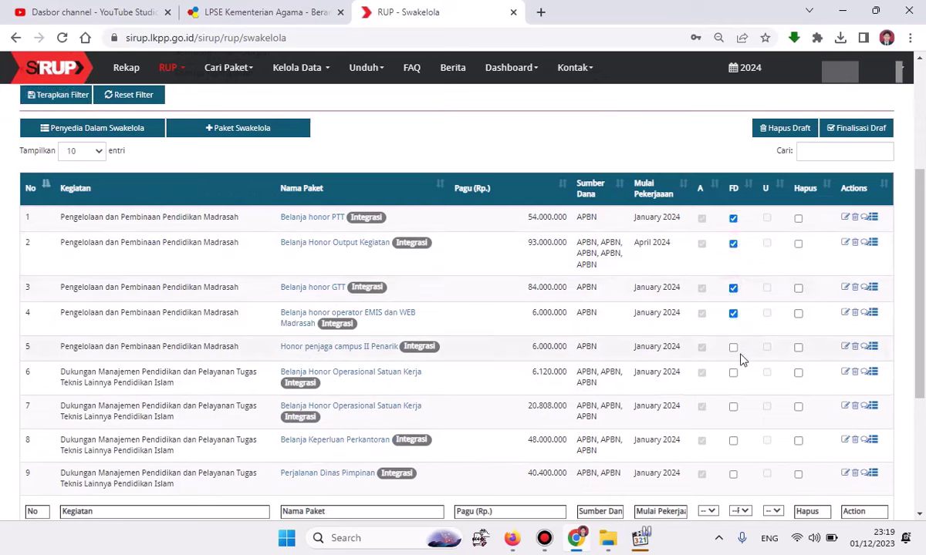
pyautogui.click(733, 347)
pyautogui.click(733, 372)
pyautogui.click(733, 406)
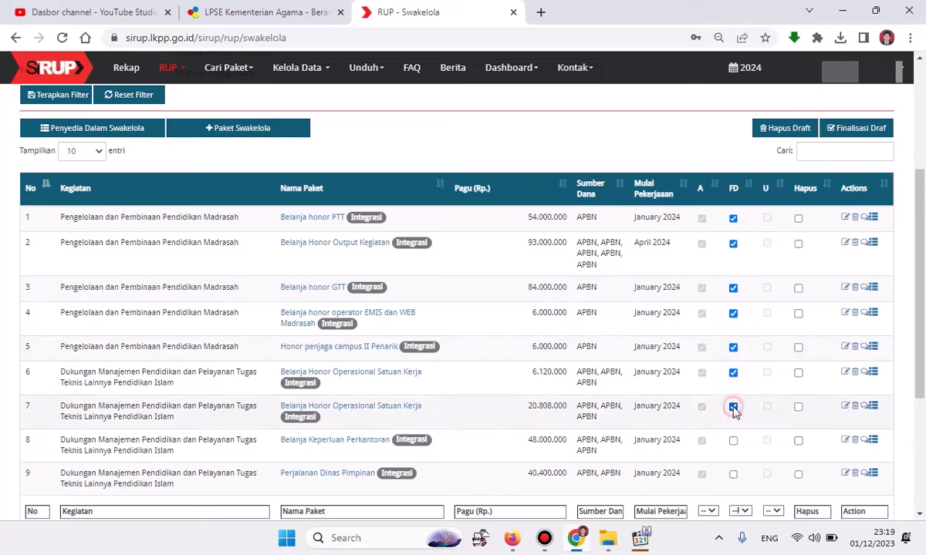
pyautogui.scroll(-1, 735, 393)
pyautogui.click(733, 369)
pyautogui.click(733, 402)
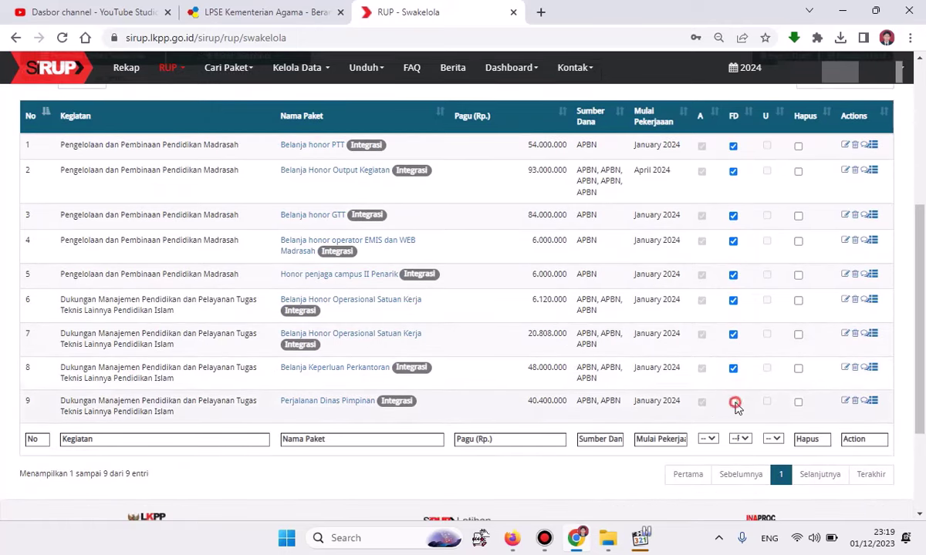
# Finalize the Swakelola package drafts marked FD and confirm the finalization
pyautogui.scroll(3, 757, 378)
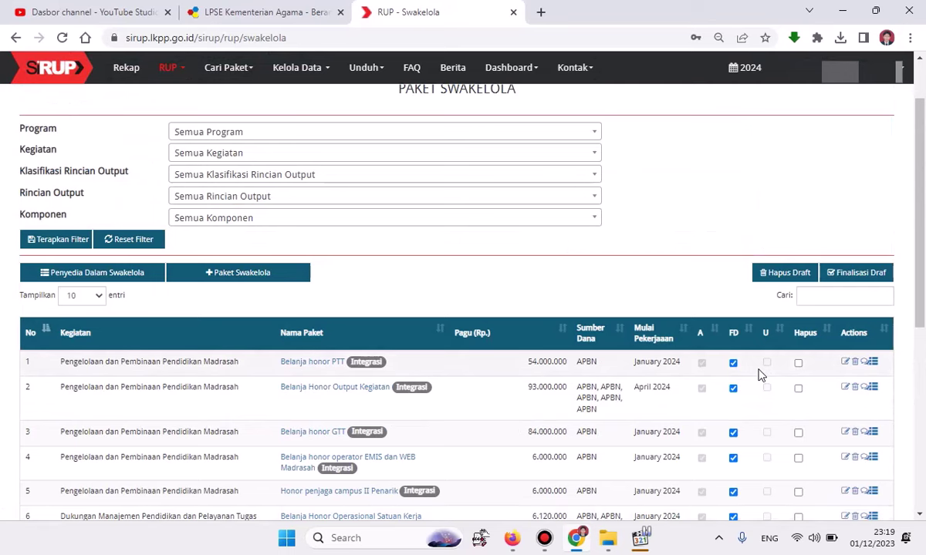
pyautogui.click(847, 275)
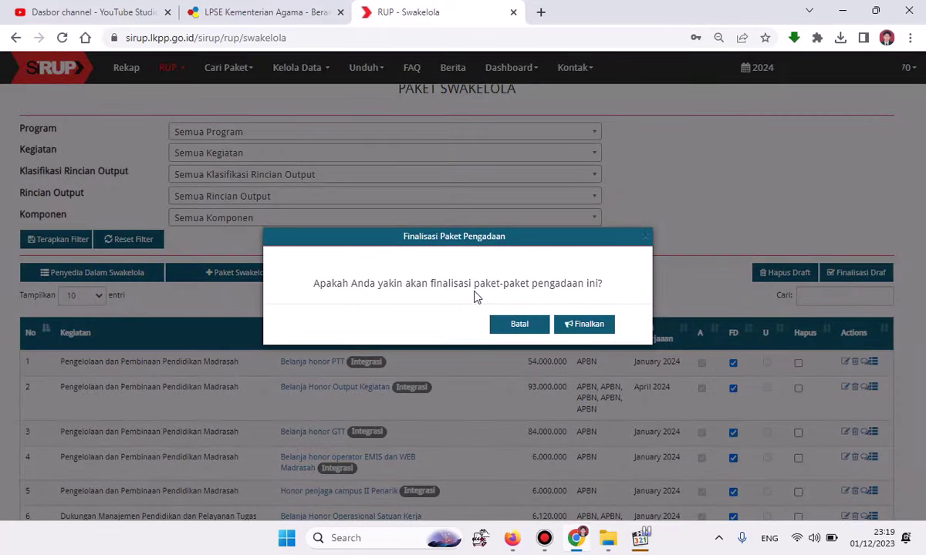
pyautogui.click(572, 326)
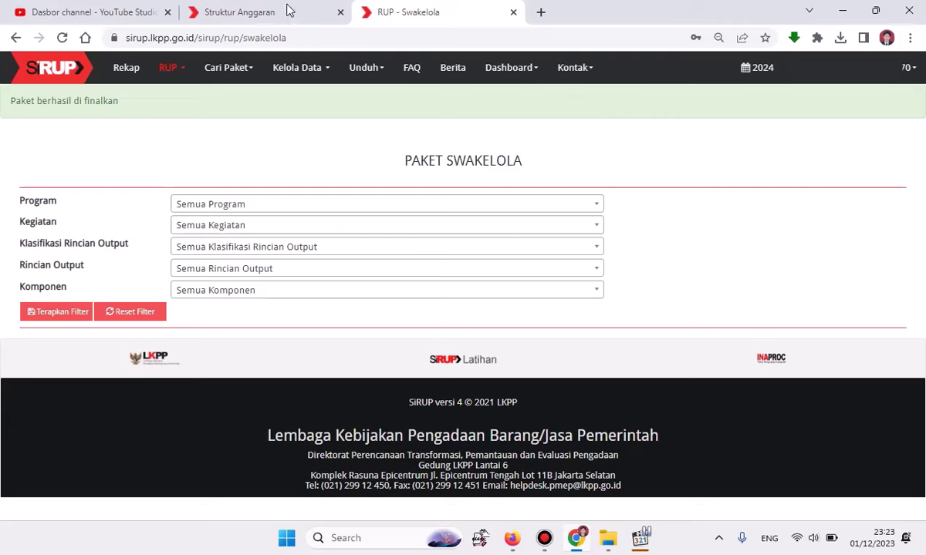
# Switch to the other SiRUP session showing Struktur Anggaran and change its budget year to 2024
pyautogui.click(262, 12)
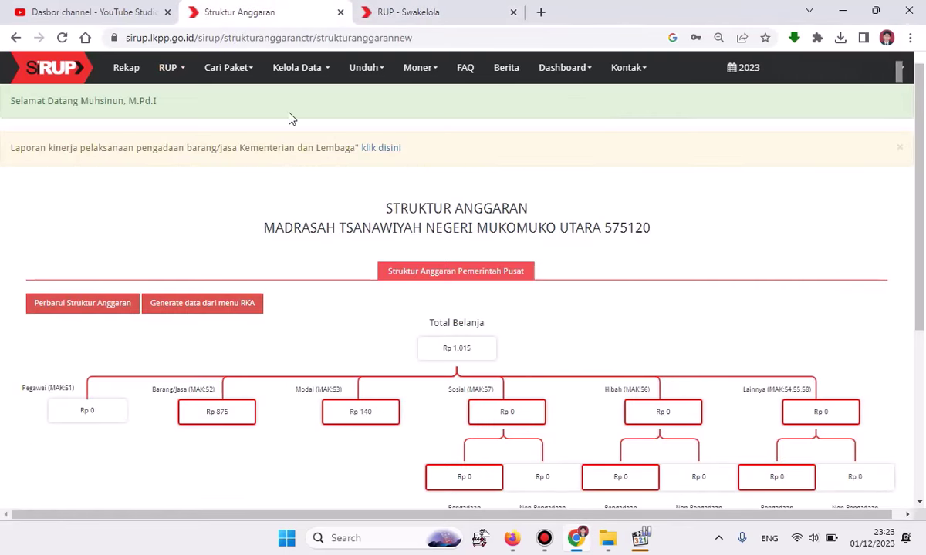
pyautogui.click(738, 78)
pyautogui.click(702, 113)
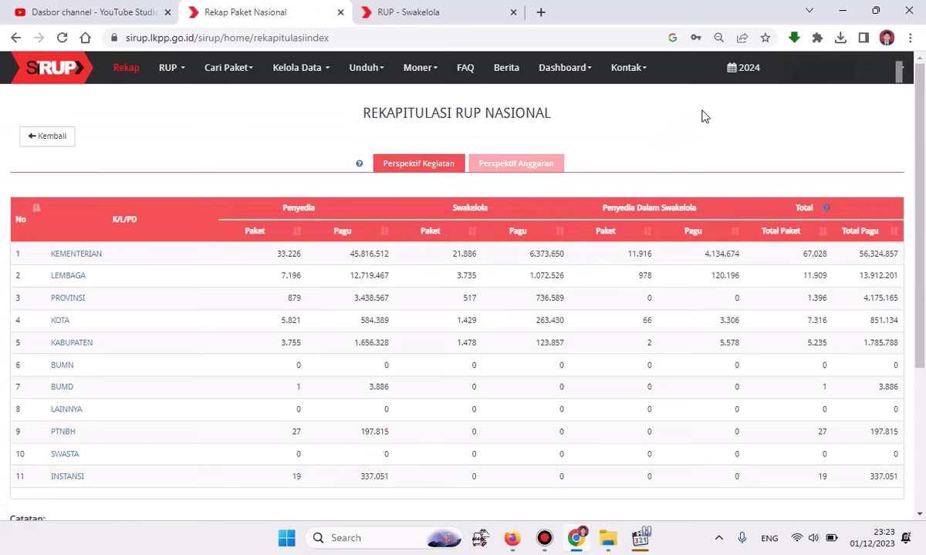
# List the finalized Penyedia packages for all programs and activities in this session
pyautogui.click(179, 77)
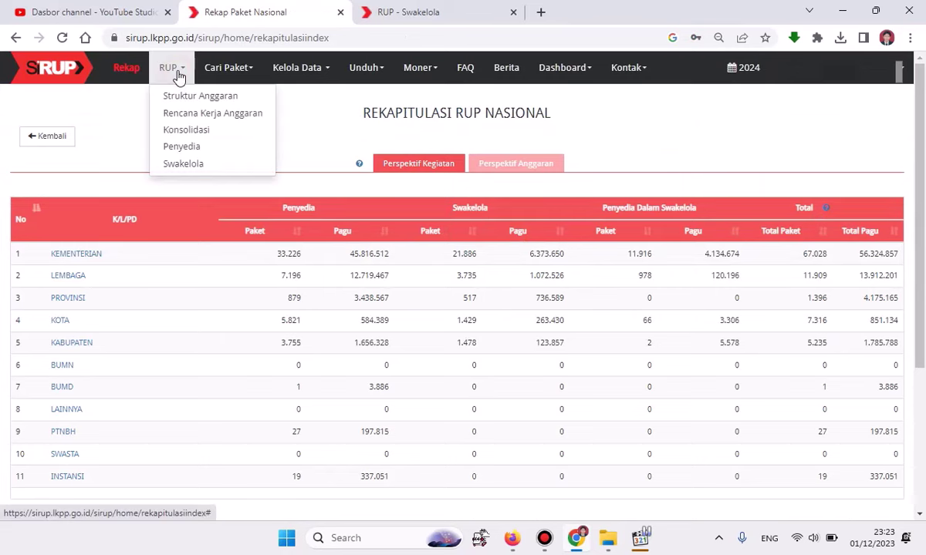
pyautogui.click(184, 151)
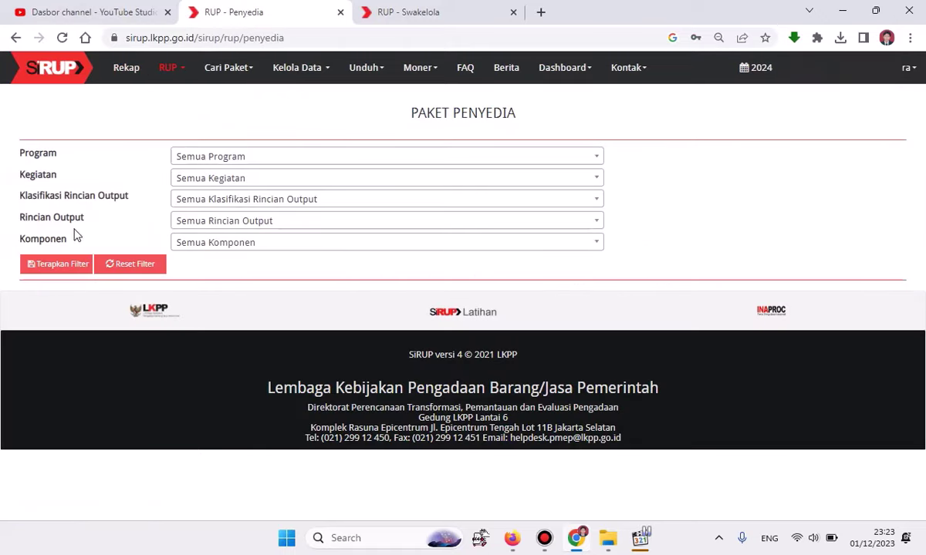
pyautogui.click(59, 269)
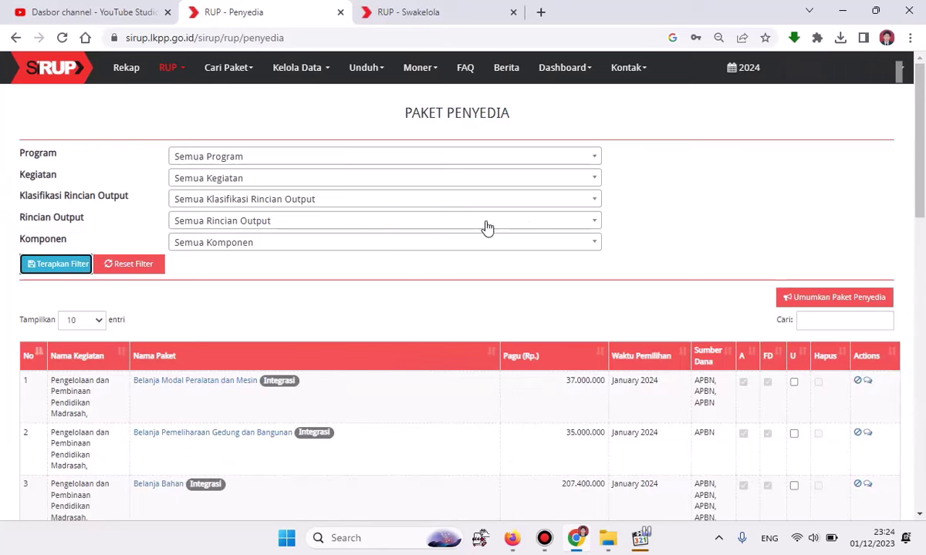
# Mark U for the Penyedia packages on the first page of the list, starting with Belanja Modal Peralatan dan Mesin
pyautogui.scroll(-1, 530, 229)
pyautogui.scroll(-1, 529, 232)
pyautogui.scroll(1, 530, 237)
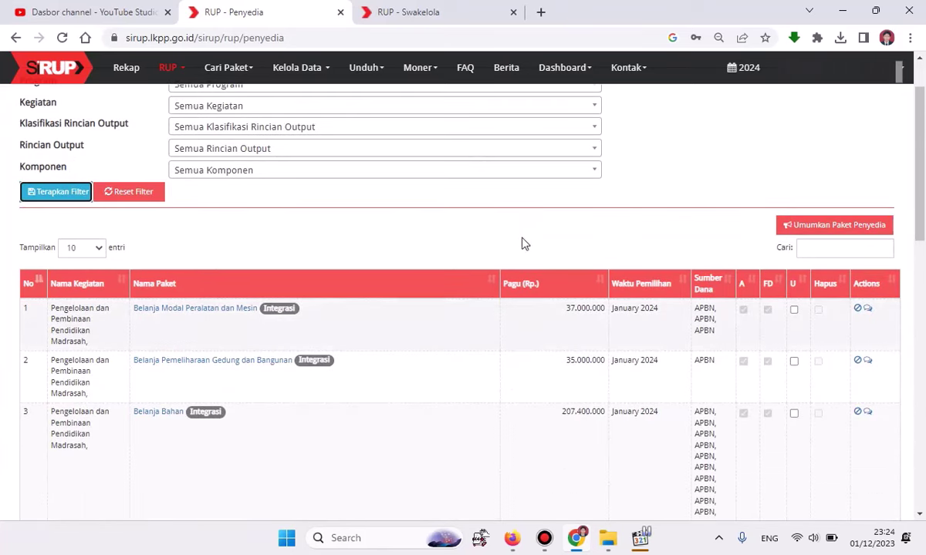
pyautogui.click(794, 312)
pyautogui.click(793, 362)
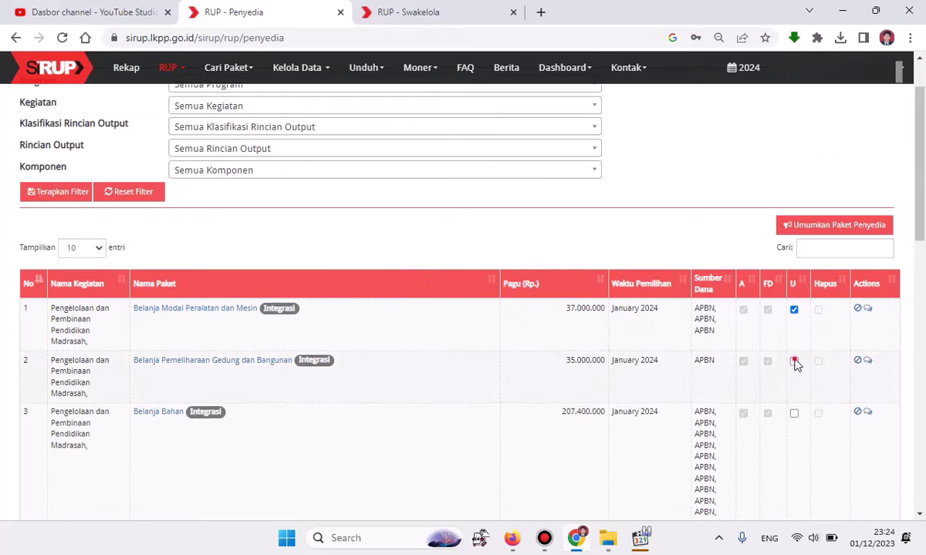
pyautogui.scroll(-1, 797, 356)
pyautogui.click(795, 344)
pyautogui.scroll(-3, 797, 347)
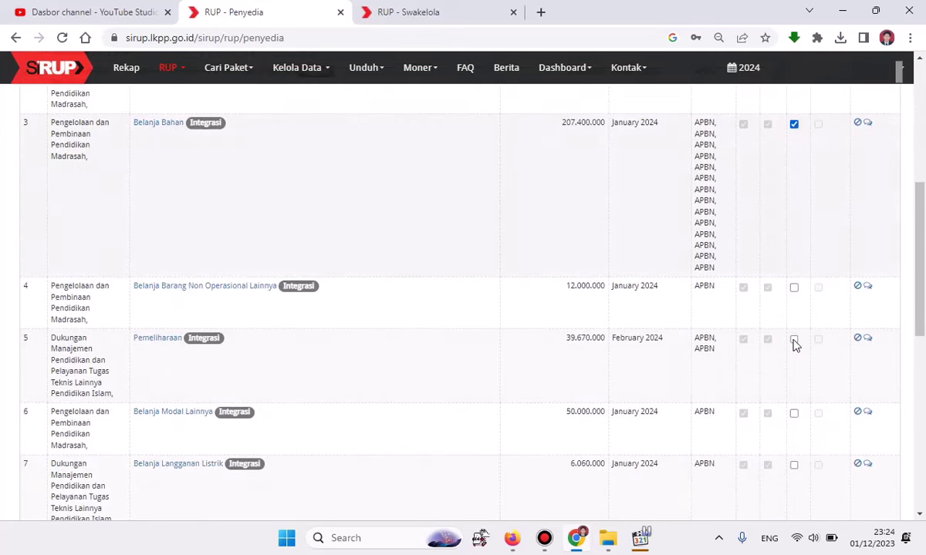
pyautogui.click(794, 288)
# Announce the Penyedia packages marked U and confirm the announcement
pyautogui.scroll(5, 810, 299)
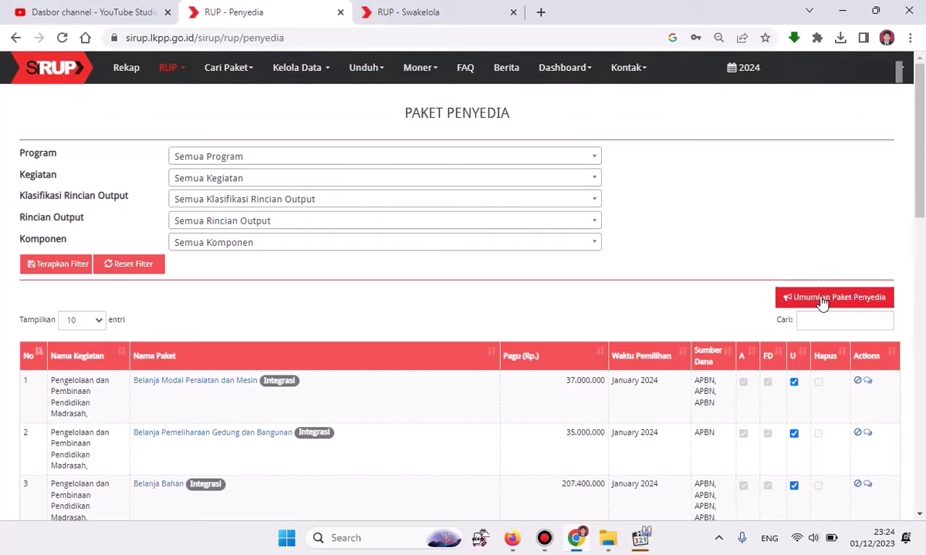
pyautogui.click(822, 301)
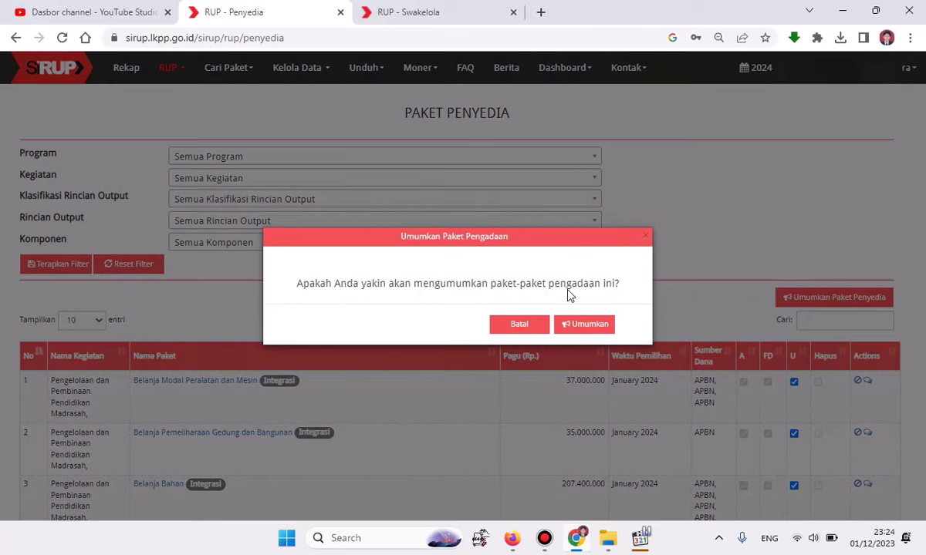
pyautogui.click(586, 326)
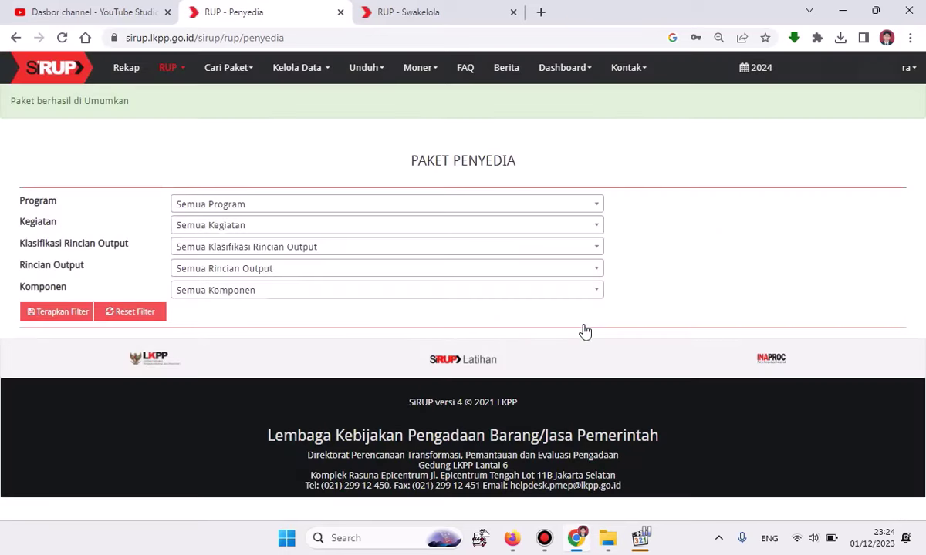
# List the Penyedia packages for all programs again and go to the second page of the list
pyautogui.click(49, 314)
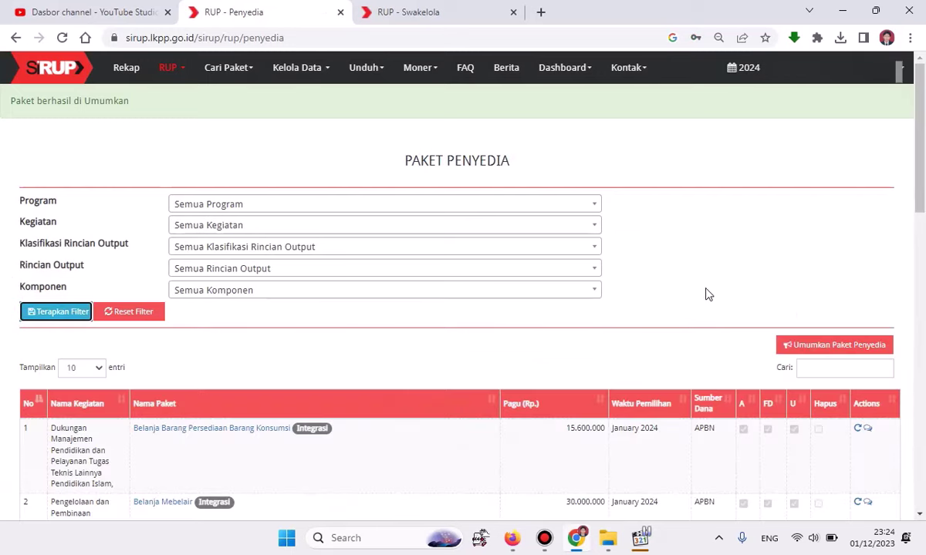
pyautogui.scroll(-4, 710, 302)
pyautogui.scroll(-10, 710, 302)
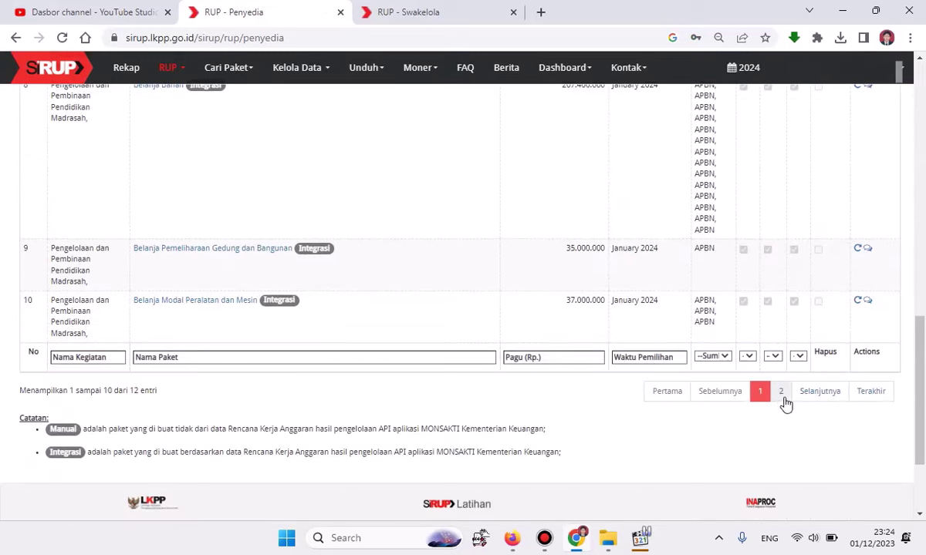
pyautogui.click(781, 392)
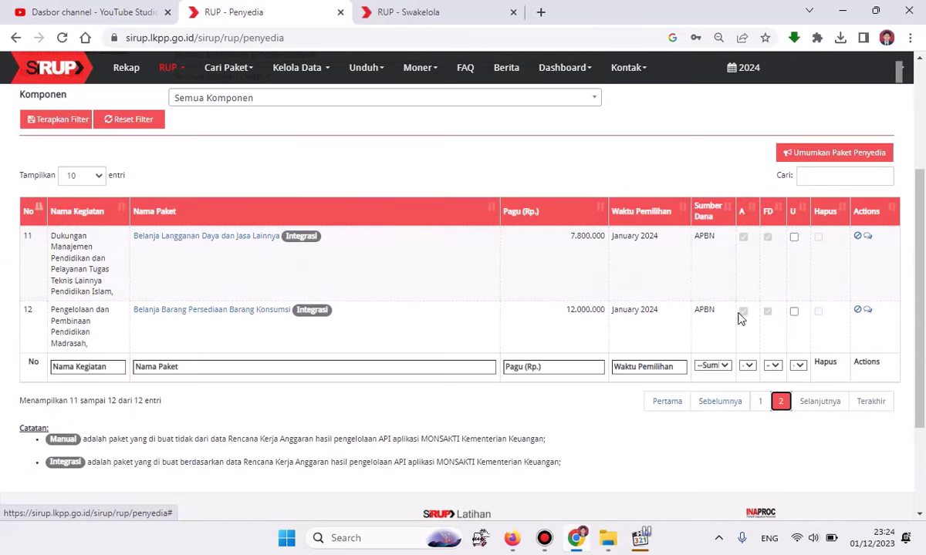
# Mark U for Belanja Langganan Daya dan Jasa Lainnya and Belanja Barang Persediaan Barang Konsumsi, and announce both packages
pyautogui.click(794, 236)
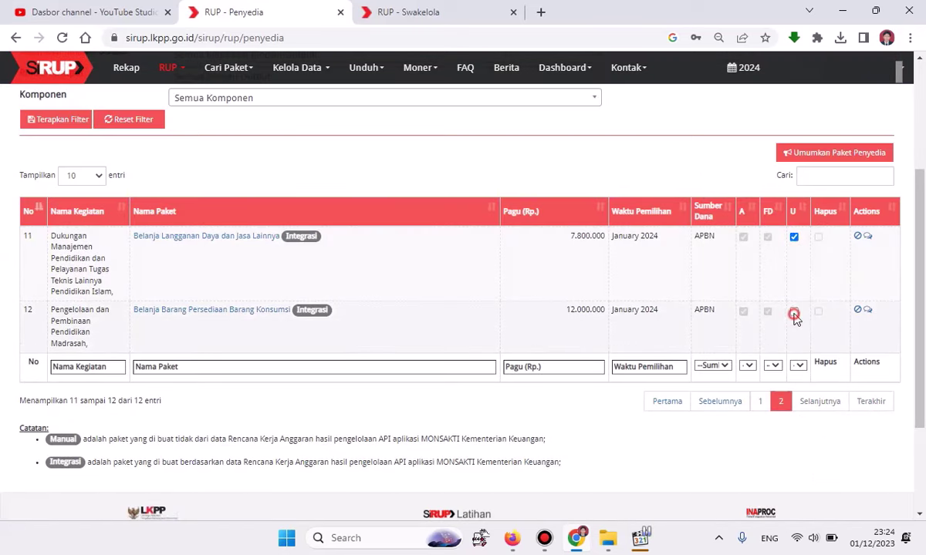
pyautogui.click(793, 312)
pyautogui.click(833, 152)
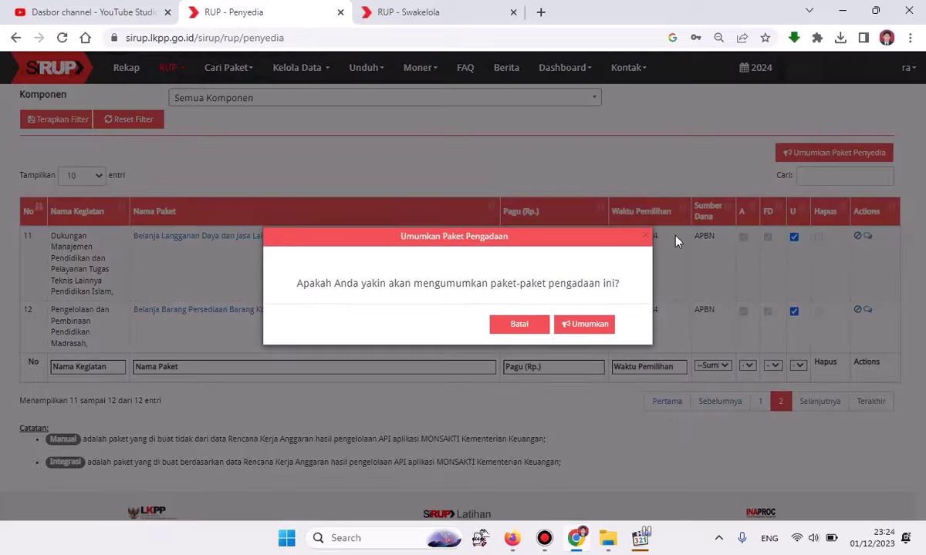
pyautogui.click(588, 327)
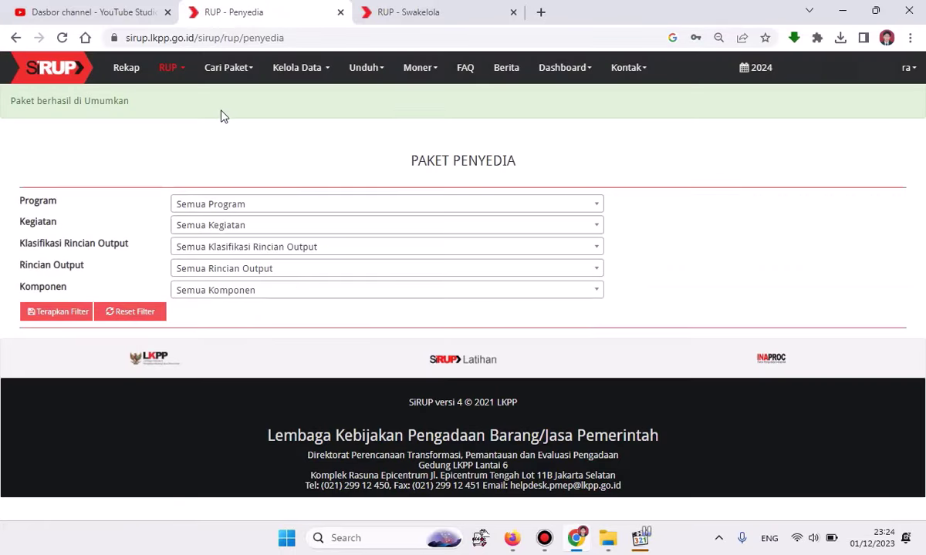
# Go to the Swakelola packages and list them for all programs and activities
pyautogui.click(169, 69)
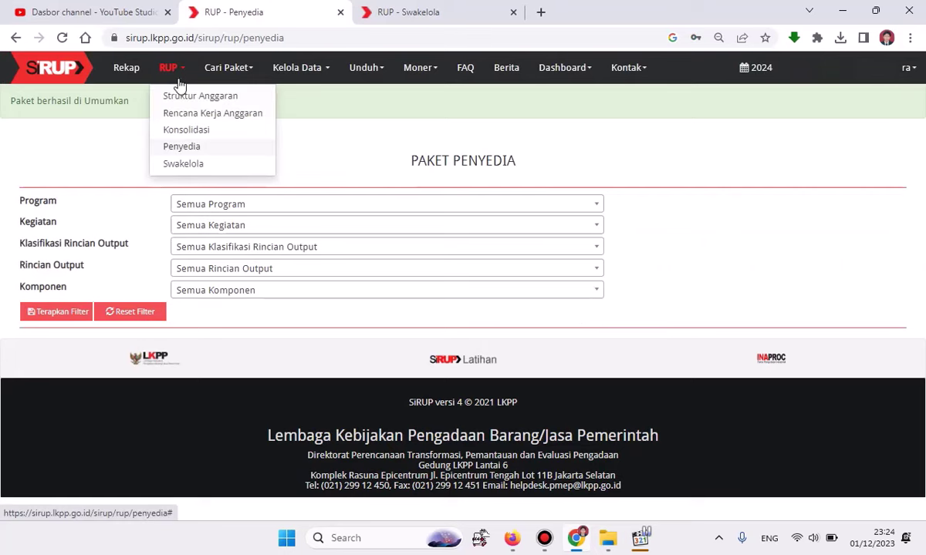
pyautogui.click(183, 164)
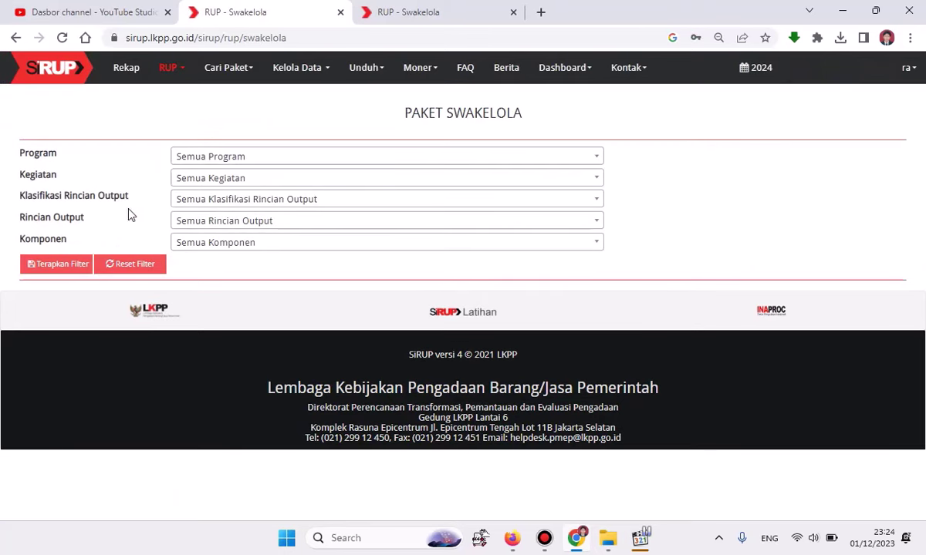
pyautogui.click(54, 266)
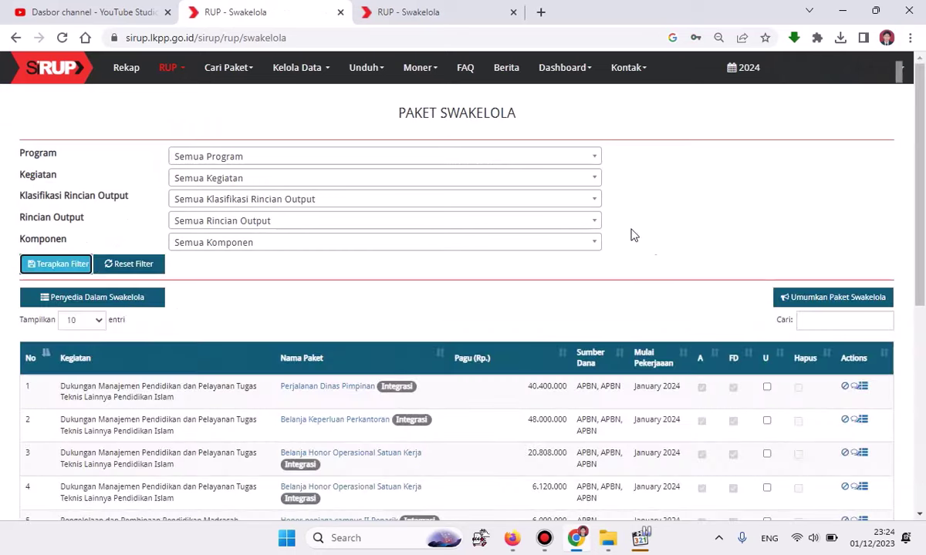
# Mark U for all nine Swakelola packages, from Perjalanan Dinas Pimpinan through Belanja honor PTT
pyautogui.scroll(-1, 631, 235)
pyautogui.click(766, 314)
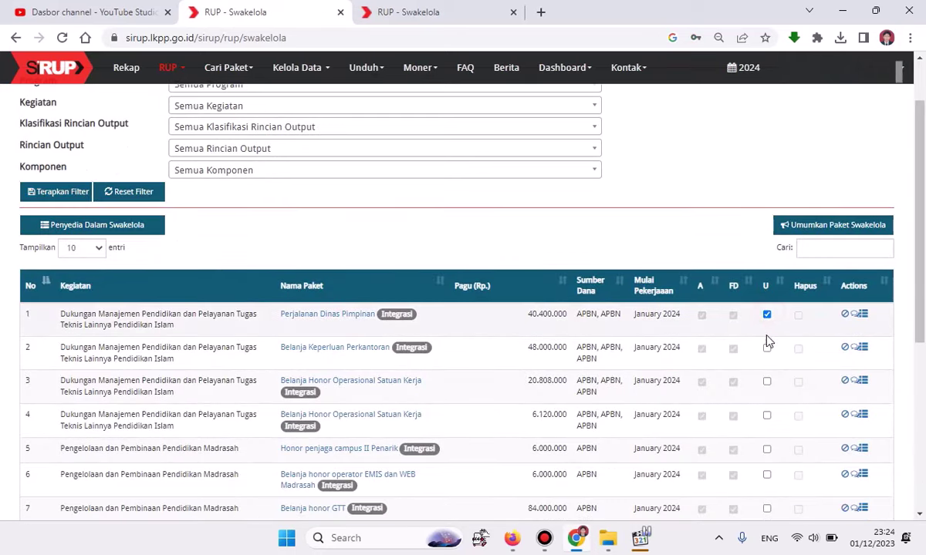
pyautogui.click(766, 349)
pyautogui.click(767, 383)
pyautogui.click(766, 416)
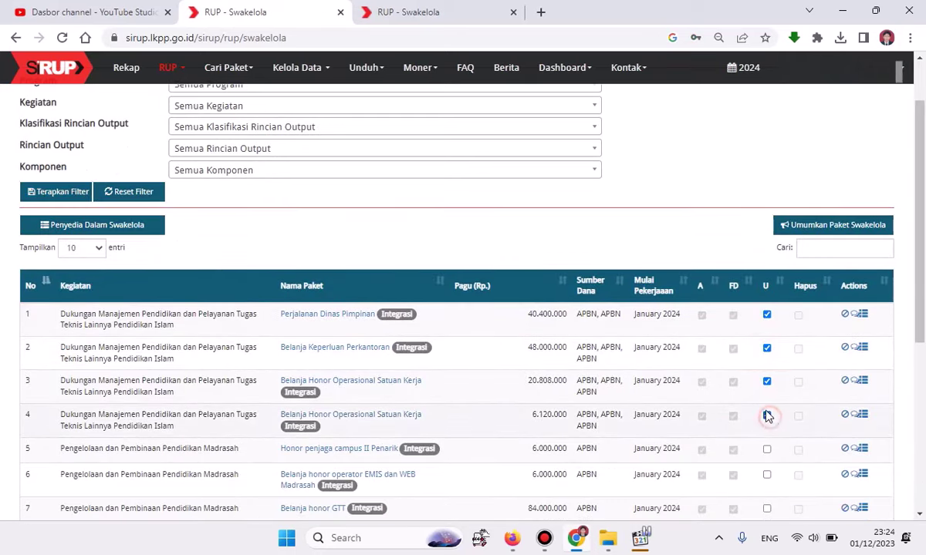
pyautogui.scroll(-2, 770, 364)
pyautogui.click(767, 305)
pyautogui.click(767, 330)
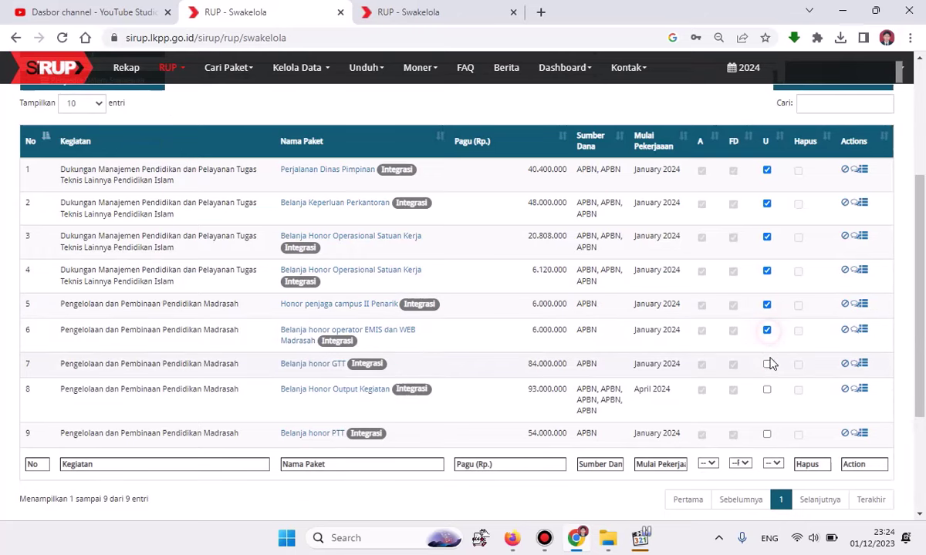
pyautogui.click(767, 364)
pyautogui.click(766, 390)
pyautogui.click(766, 433)
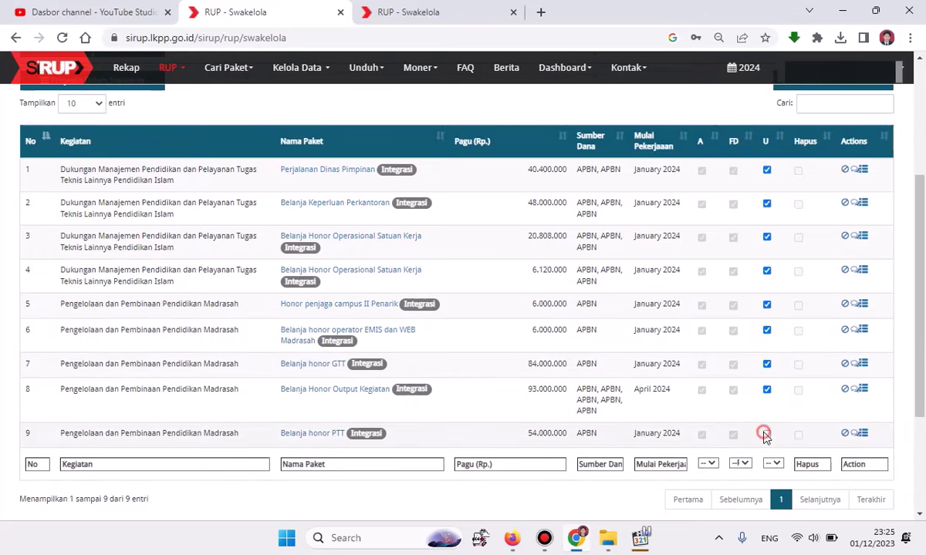
# Announce the Swakelola packages marked U and confirm the announcement
pyautogui.scroll(3, 766, 333)
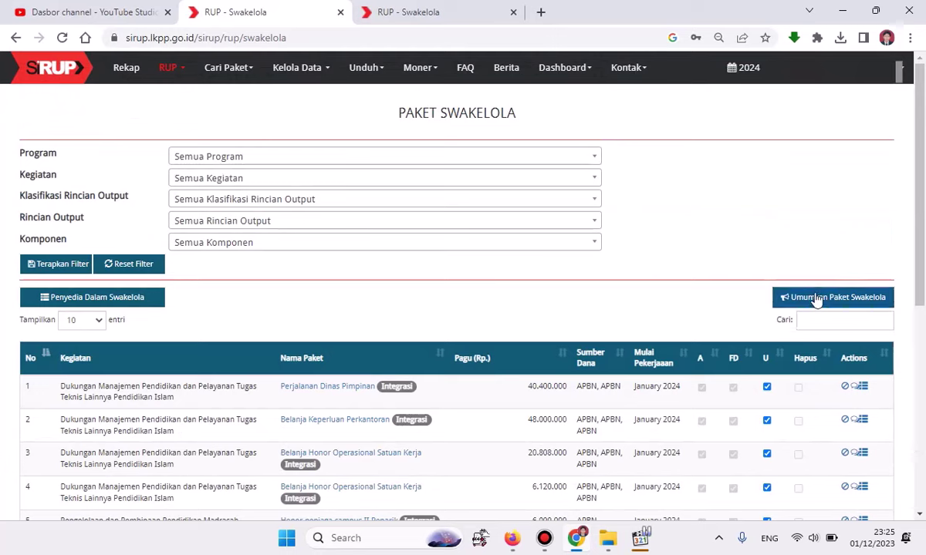
pyautogui.click(815, 298)
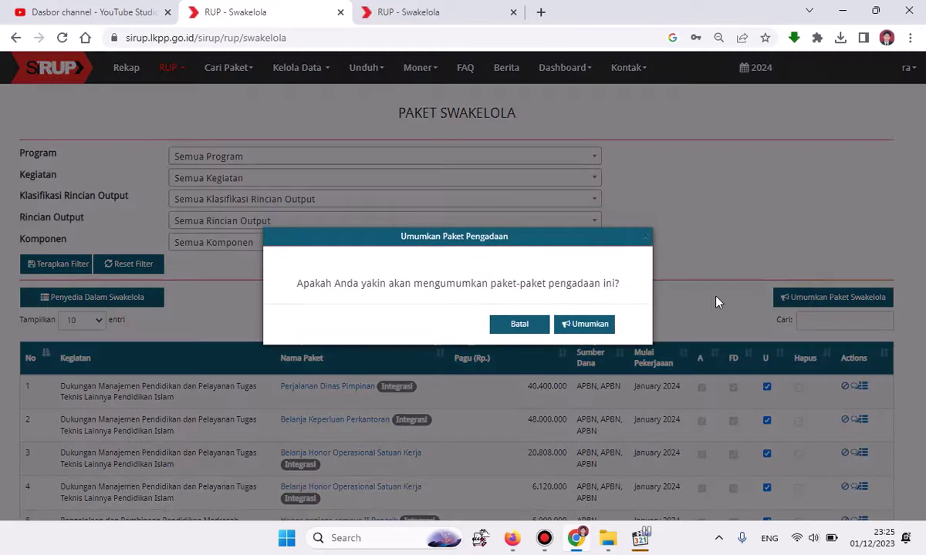
pyautogui.click(588, 325)
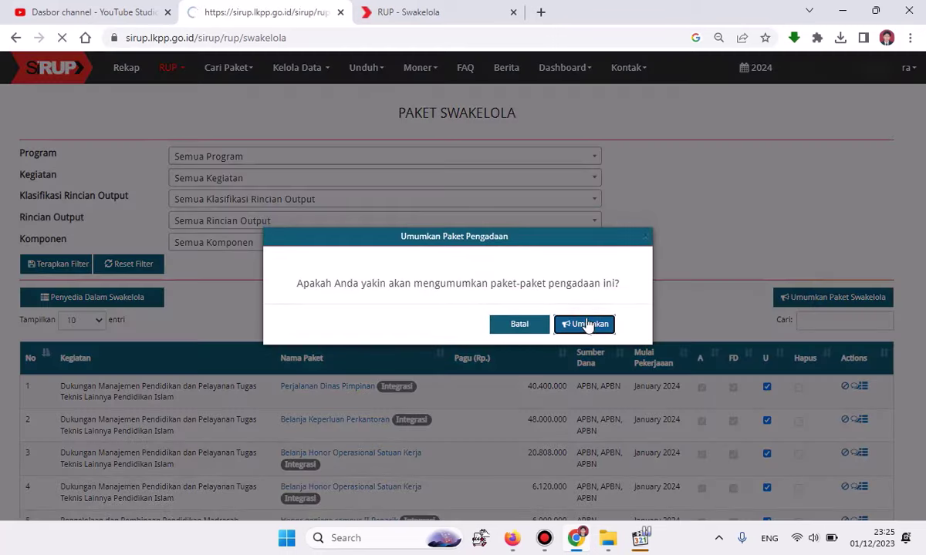